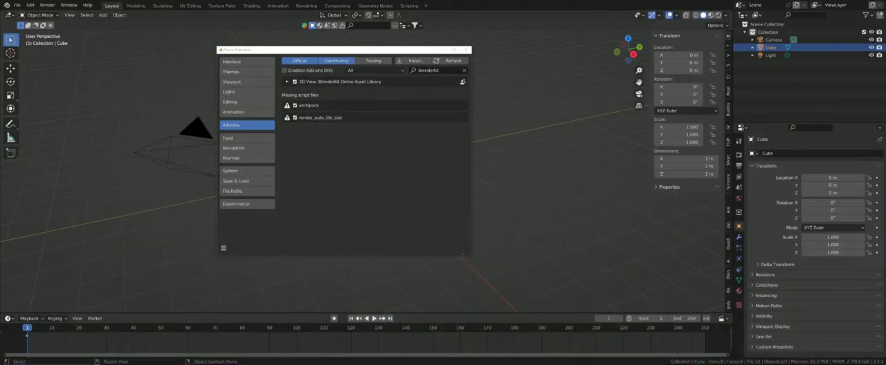
Step: Close the preferences window and open it again
{"action": "left_click", "coordinate": [429, 70]}
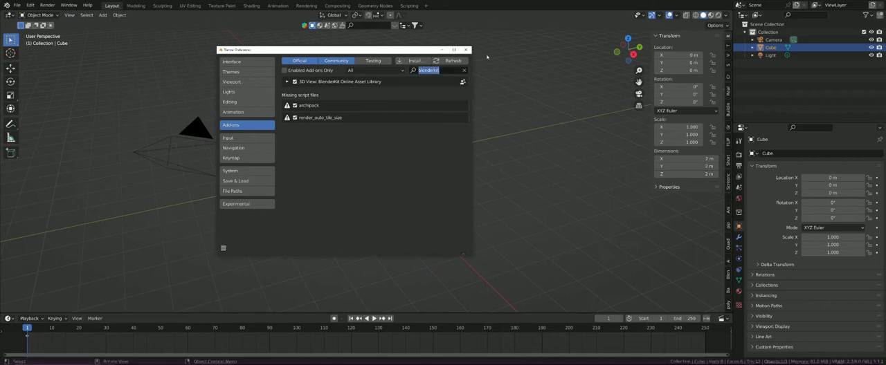
{"action": "left_click", "coordinate": [466, 49]}
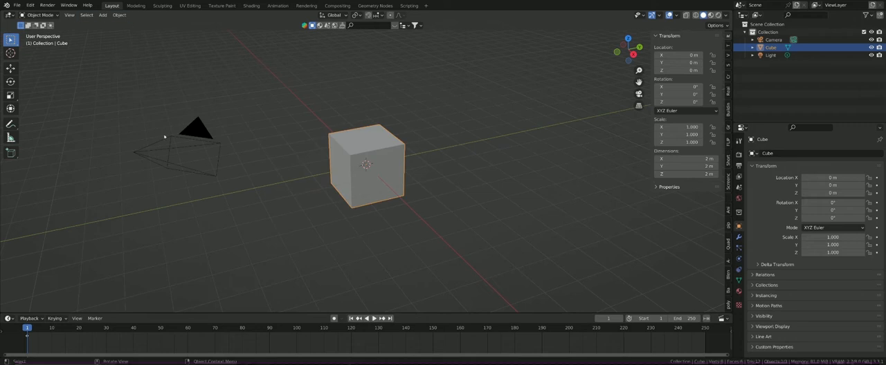
{"action": "left_click", "coordinate": [31, 5]}
{"action": "left_click", "coordinate": [54, 123]}
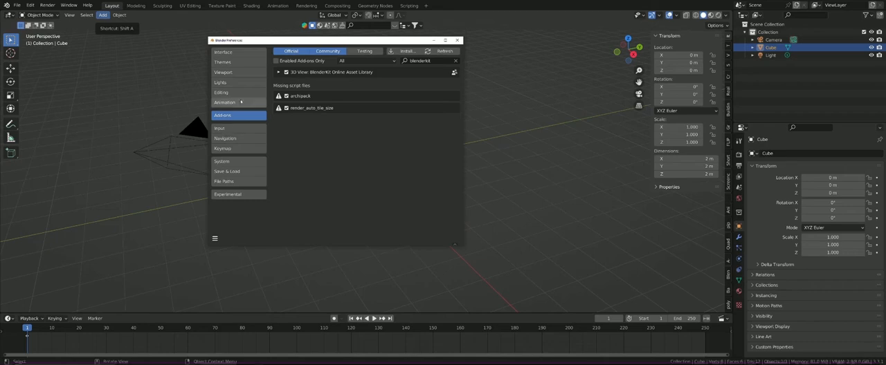
Step: Filter the add-ons for "node wrangler" to view the Node Wrangler details, and save the preferences
{"action": "left_click", "coordinate": [420, 61]}
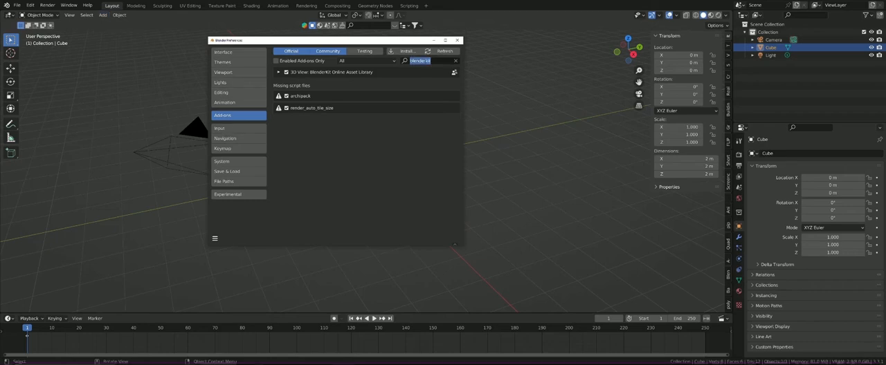
{"action": "type", "text": "node wrangler"}
{"action": "key", "text": "Return"}
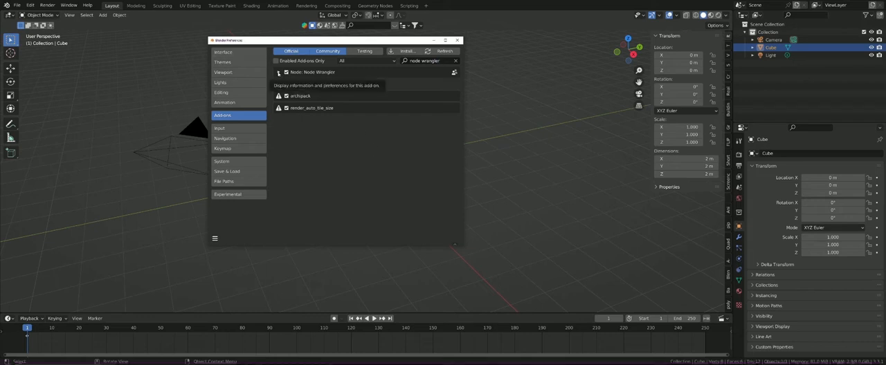
{"action": "left_click", "coordinate": [311, 72]}
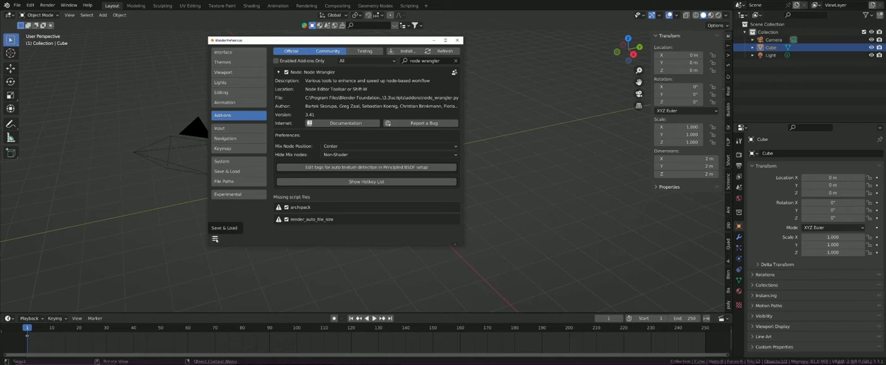
{"action": "left_click", "coordinate": [215, 239]}
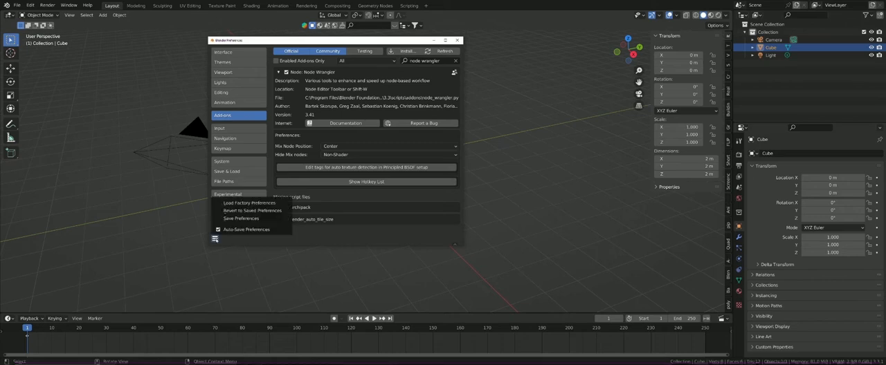
{"action": "left_click", "coordinate": [240, 220]}
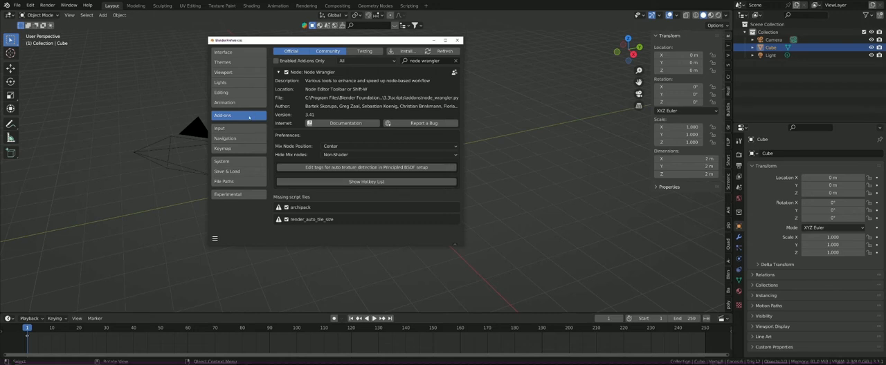
Step: Review the Input preferences and the Navigation preferences
{"action": "left_click", "coordinate": [230, 128]}
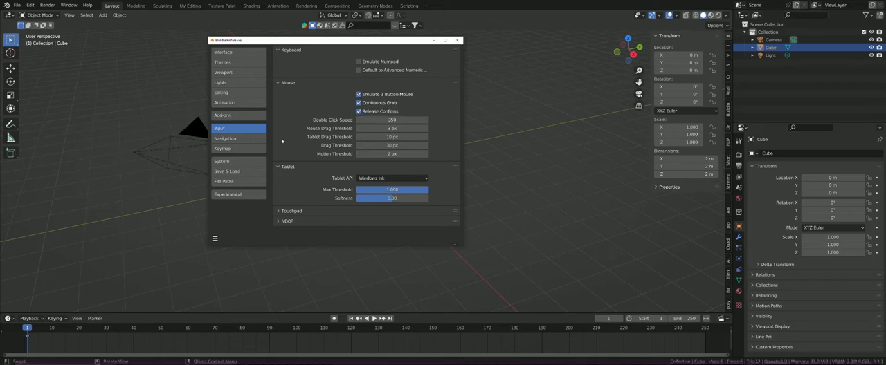
{"action": "left_click", "coordinate": [246, 139]}
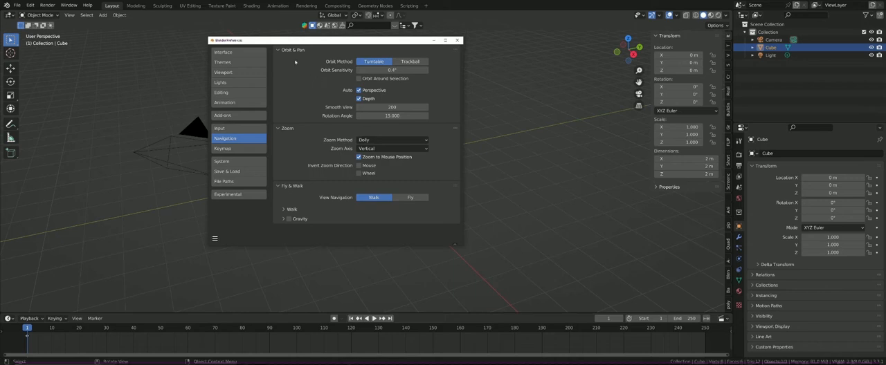
{"action": "left_click_drag", "start_coordinate": [332, 42], "coordinate": [330, 43]}
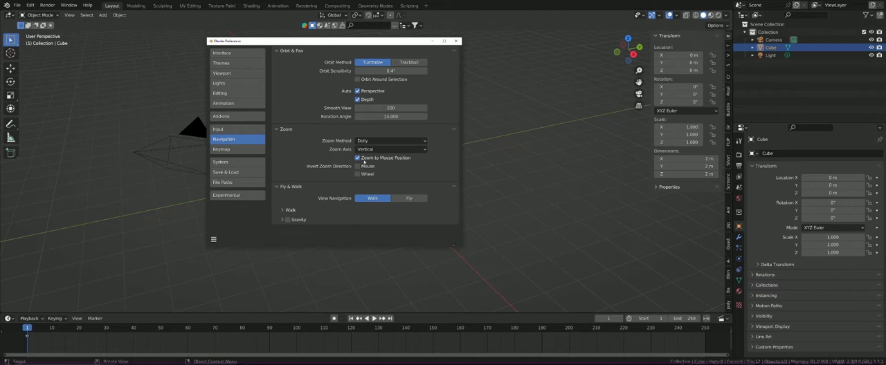
Step: Examine the keymap categories, collapsing the Preferences section and expanding the Window shortcuts
{"action": "left_click", "coordinate": [245, 149]}
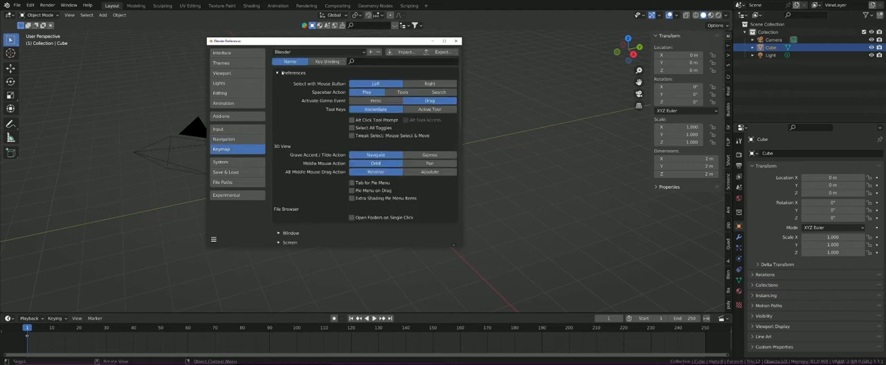
{"action": "left_click", "coordinate": [279, 72]}
{"action": "scroll", "coordinate": [326, 133], "scroll_direction": "down", "scroll_amount": 2}
{"action": "scroll", "coordinate": [305, 114], "scroll_direction": "up", "scroll_amount": 2}
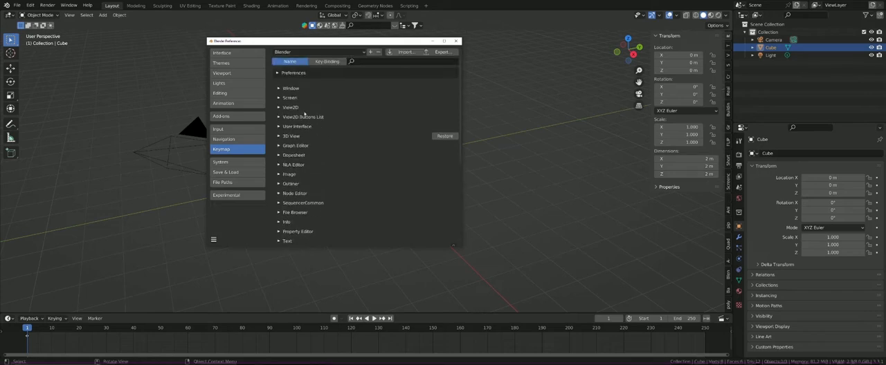
{"action": "left_click", "coordinate": [290, 108]}
{"action": "left_click", "coordinate": [290, 108]}
{"action": "left_click", "coordinate": [280, 127]}
{"action": "scroll", "coordinate": [298, 142], "scroll_direction": "down", "scroll_amount": 3}
{"action": "scroll", "coordinate": [305, 146], "scroll_direction": "up", "scroll_amount": 2}
{"action": "left_click", "coordinate": [283, 106]}
{"action": "scroll", "coordinate": [291, 115], "scroll_direction": "down", "scroll_amount": 2}
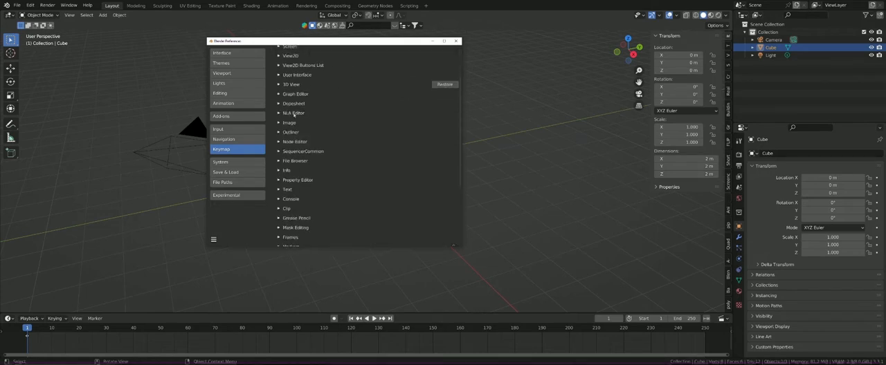
{"action": "scroll", "coordinate": [307, 108], "scroll_direction": "up", "scroll_amount": 3}
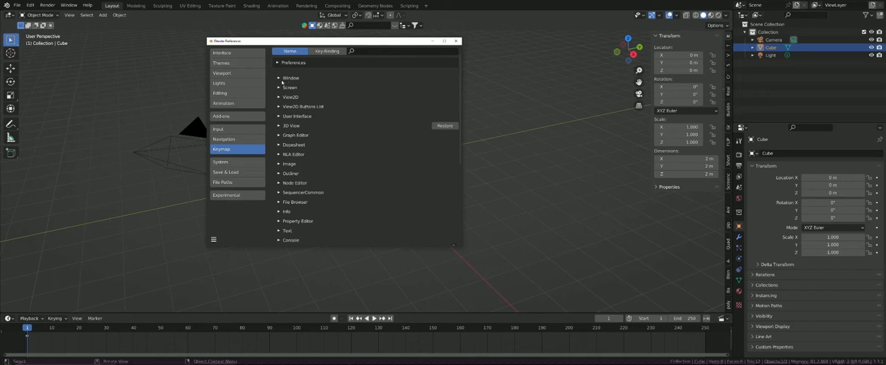
{"action": "left_click", "coordinate": [281, 79]}
{"action": "scroll", "coordinate": [282, 81], "scroll_direction": "up", "scroll_amount": 1}
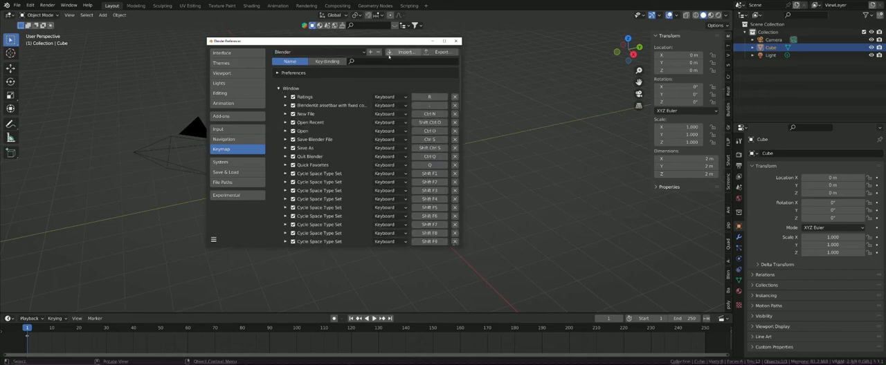
Step: Search the keymap by name for "scale" and look through the matching shortcuts
{"action": "left_click", "coordinate": [356, 61]}
{"action": "type", "text": "scale"}
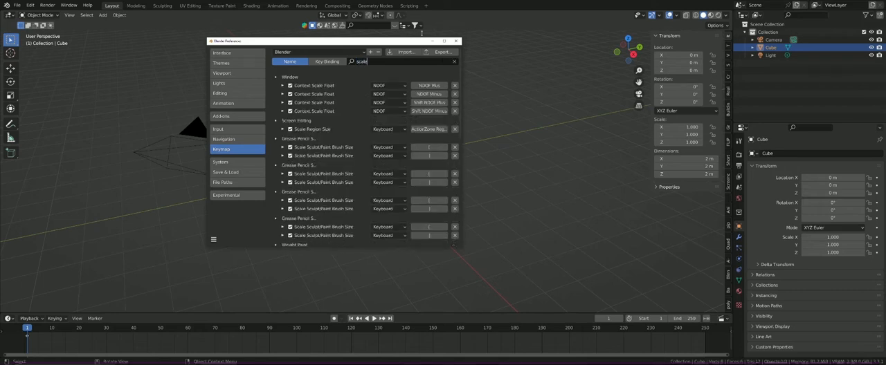
{"action": "key", "text": "Return"}
{"action": "scroll", "coordinate": [398, 111], "scroll_direction": "down", "scroll_amount": 5}
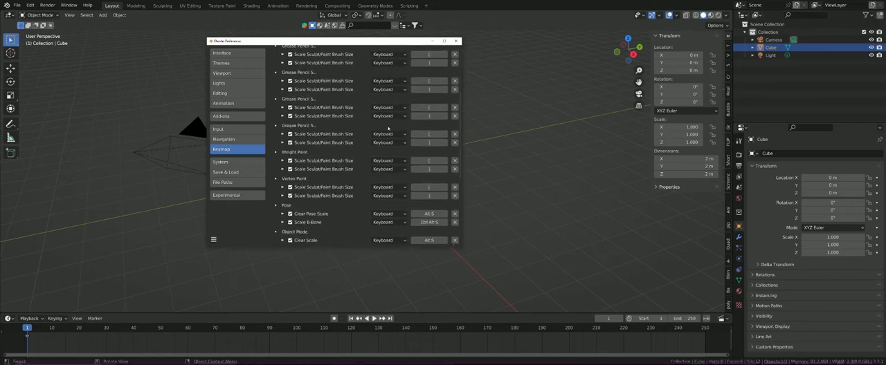
{"action": "scroll", "coordinate": [389, 128], "scroll_direction": "up", "scroll_amount": 3}
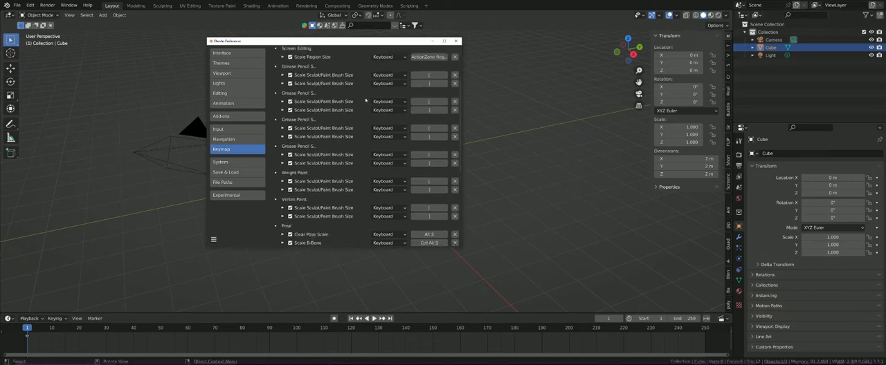
{"action": "scroll", "coordinate": [387, 117], "scroll_direction": "down", "scroll_amount": 6}
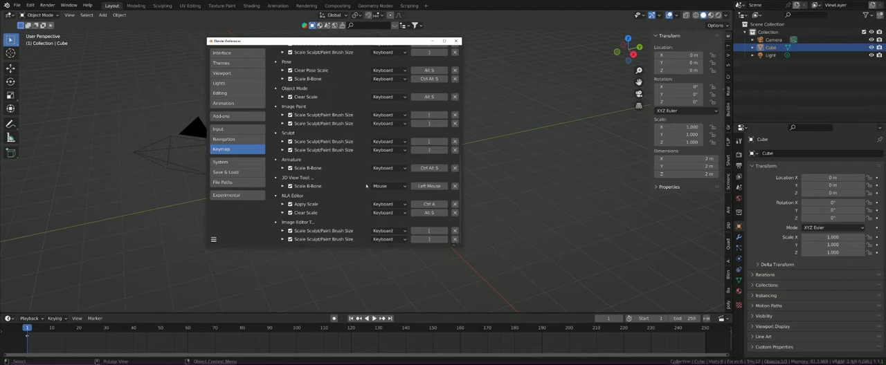
{"action": "scroll", "coordinate": [359, 173], "scroll_direction": "up", "scroll_amount": 5}
{"action": "scroll", "coordinate": [362, 172], "scroll_direction": "up", "scroll_amount": 3}
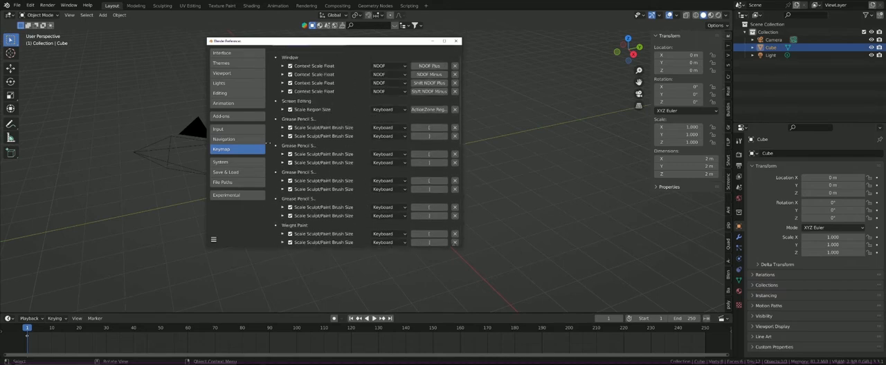
{"action": "scroll", "coordinate": [330, 111], "scroll_direction": "up", "scroll_amount": 1}
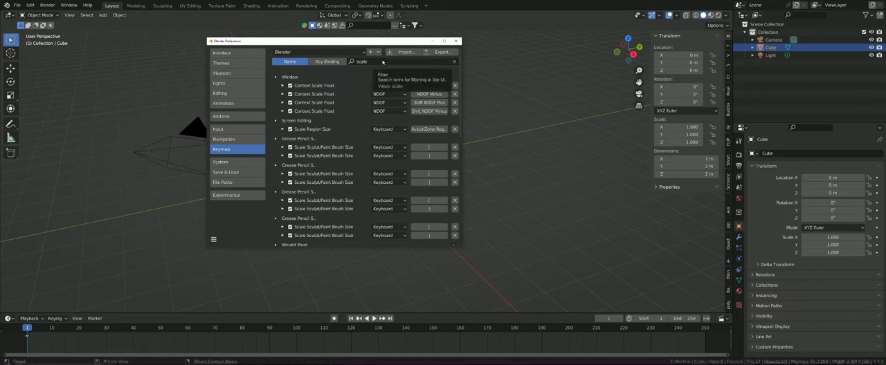
Step: Search the keymap by name for "camera" shortcuts
{"action": "left_click", "coordinate": [382, 61]}
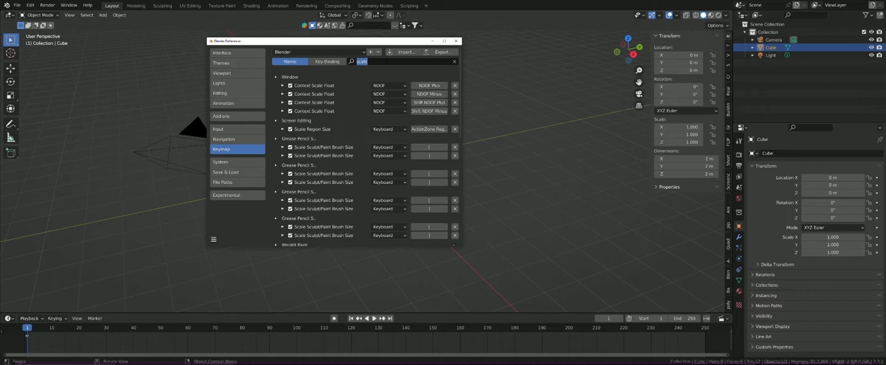
{"action": "type", "text": "camera"}
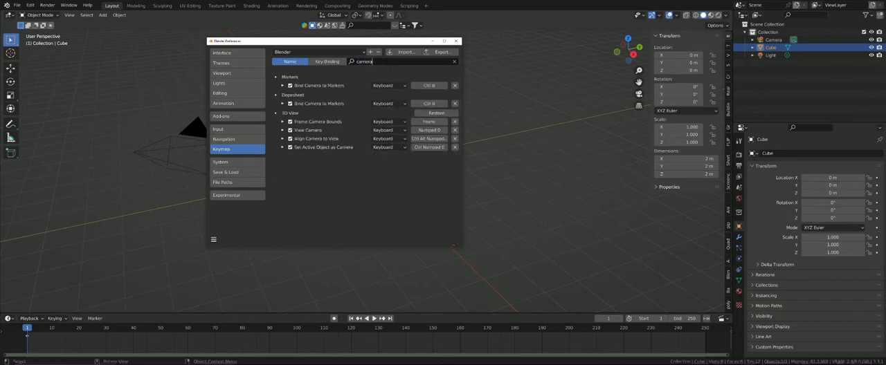
{"action": "key", "text": "Return"}
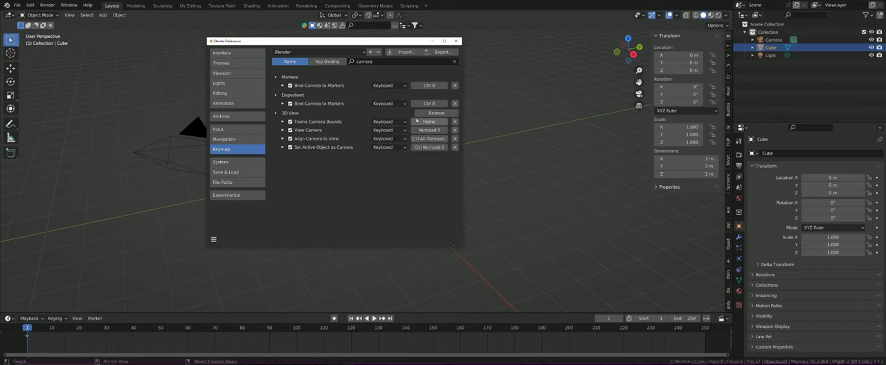
Step: Save the preferences and close the preferences window
{"action": "left_click", "coordinate": [213, 239]}
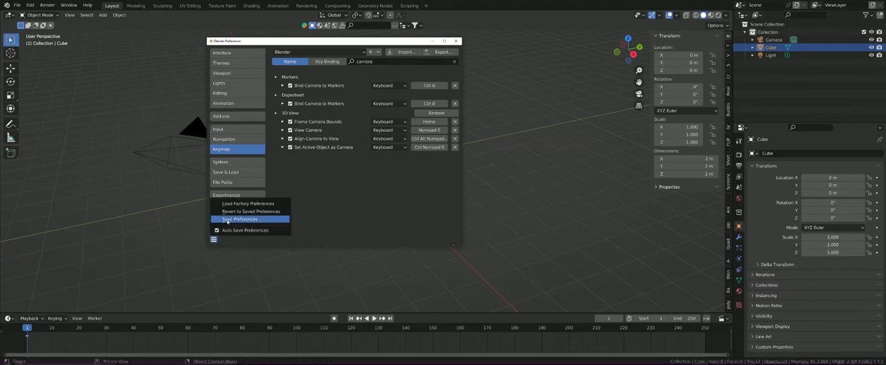
{"action": "left_click", "coordinate": [227, 219]}
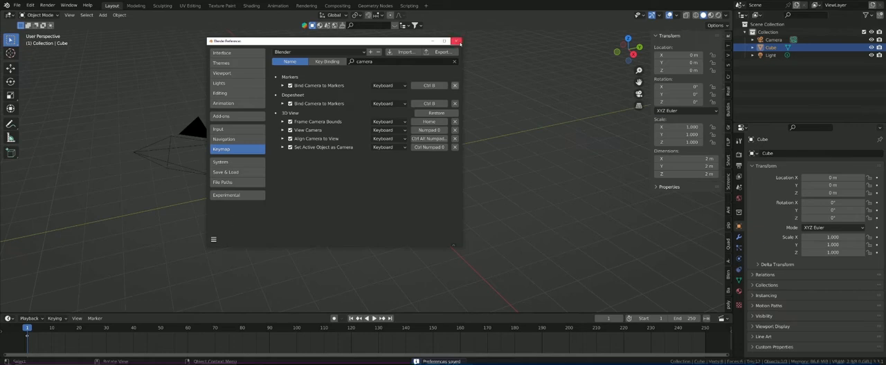
{"action": "left_click", "coordinate": [456, 42]}
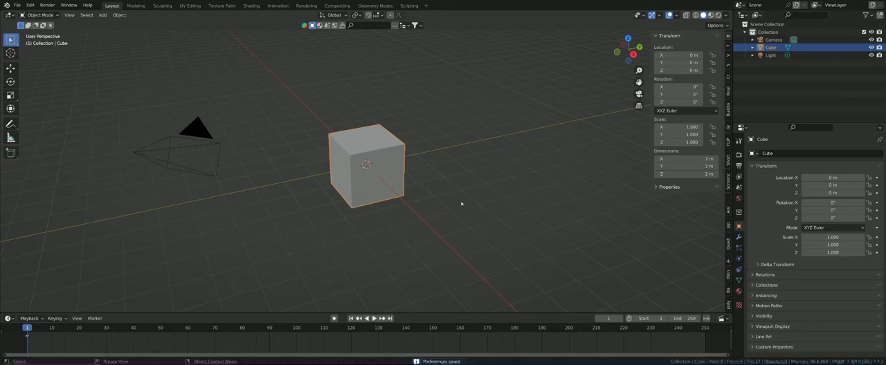
Step: Select the light object above the cube in the viewport
{"action": "scroll", "coordinate": [420, 139], "scroll_direction": "down", "scroll_amount": 1}
{"action": "middle_click_drag", "start_coordinate": [416, 106], "coordinate": [398, 145], "text": "shift"}
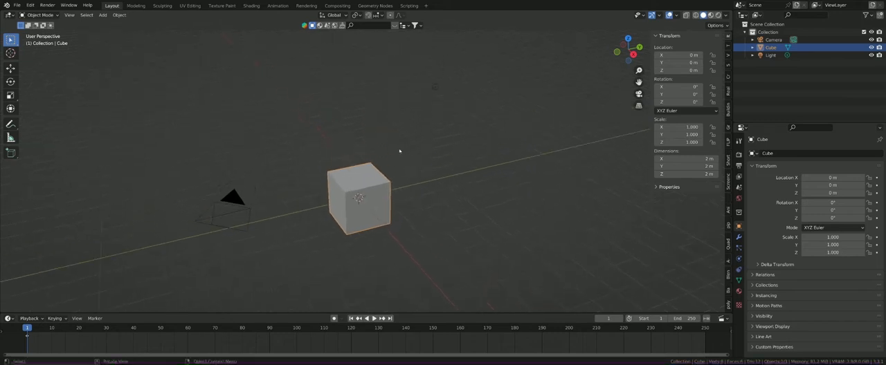
{"action": "middle_click_drag", "start_coordinate": [351, 198], "coordinate": [367, 138]}
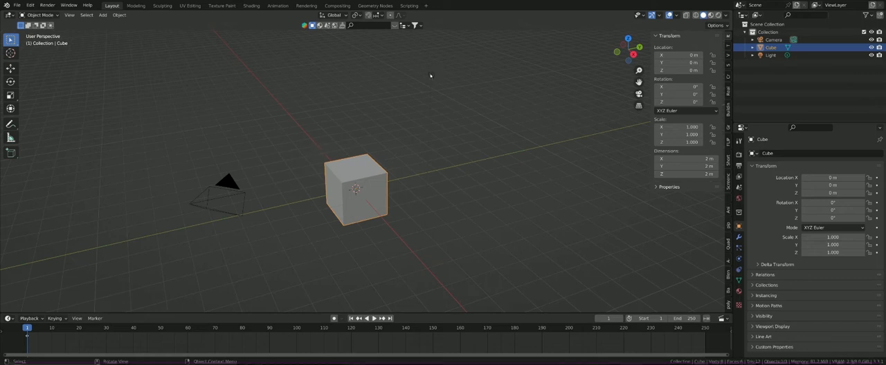
{"action": "left_click", "coordinate": [431, 74]}
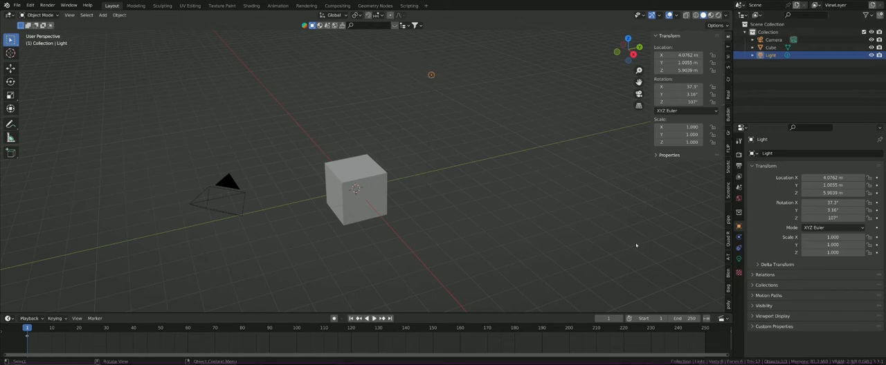
Step: Turn on the Screencast Keys display in the viewport and deselect the light
{"action": "left_click", "coordinate": [727, 191]}
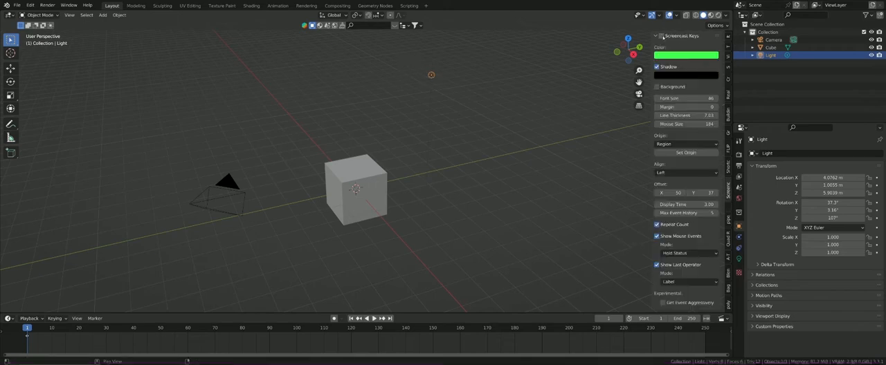
{"action": "left_click", "coordinate": [365, 153]}
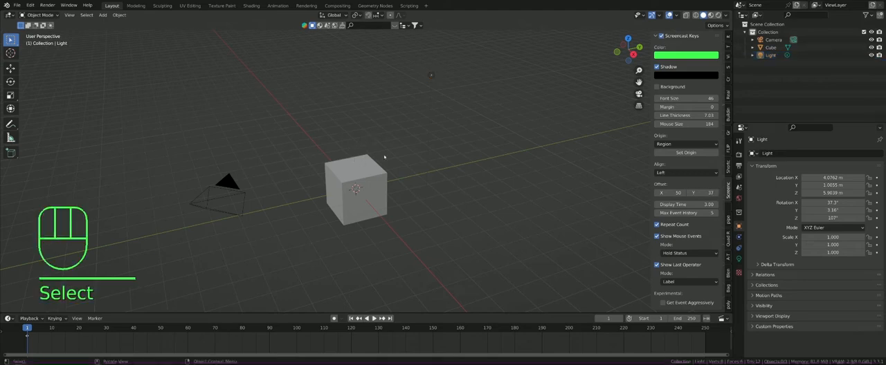
Step: Box-select the light object in the viewport, and select the camera object instead
{"action": "left_click_drag", "start_coordinate": [452, 85], "coordinate": [416, 65]}
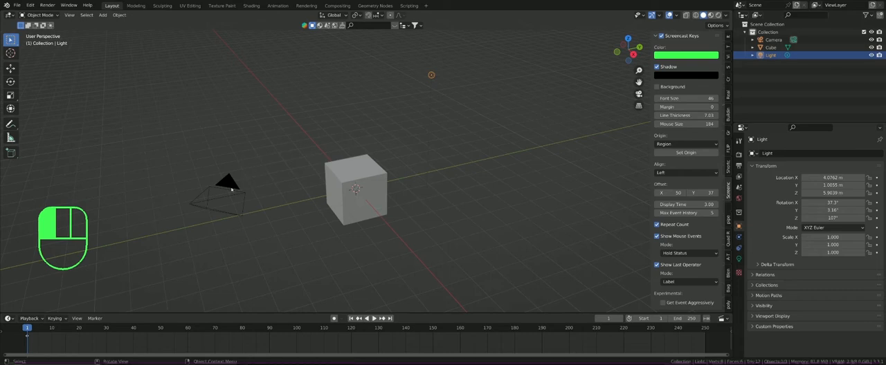
{"action": "left_click", "coordinate": [220, 200]}
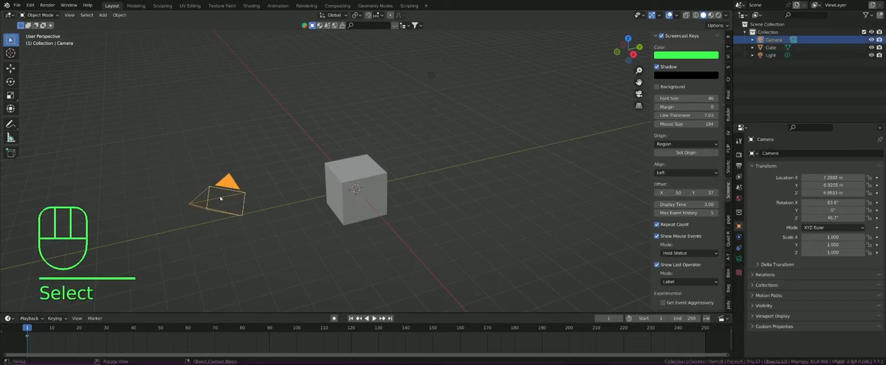
{"action": "middle_click_drag", "start_coordinate": [222, 191], "coordinate": [233, 187]}
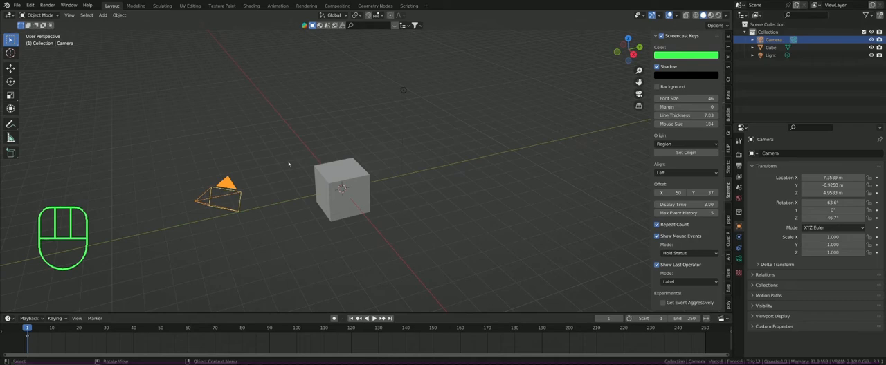
Step: Look through the scene camera and return to the user perspective view
{"action": "key", "text": "KP_0"}
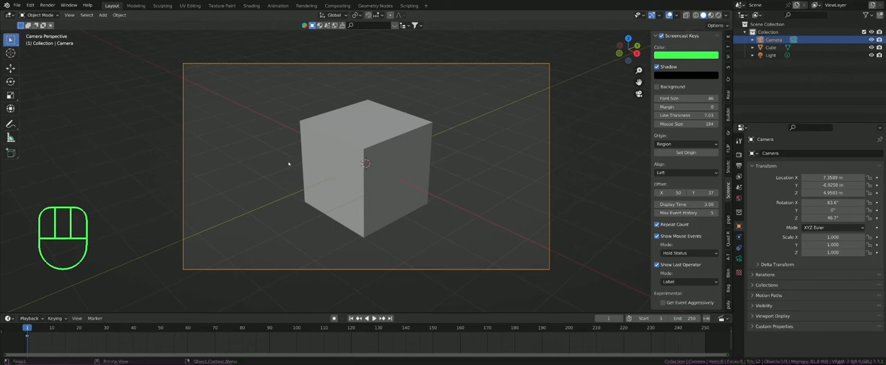
{"action": "key", "text": "KP_0"}
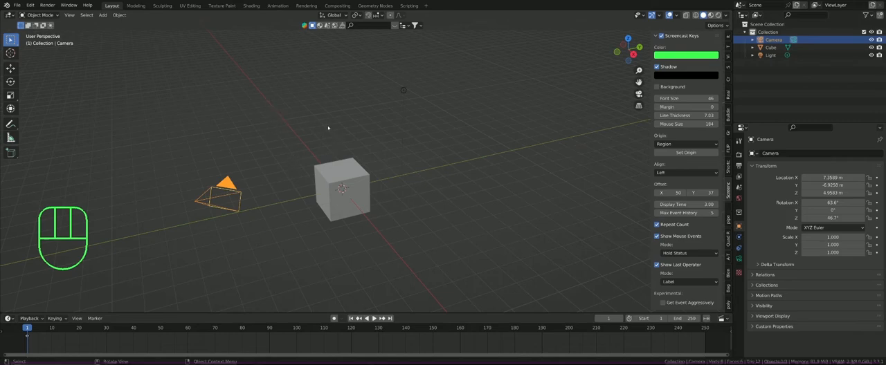
Step: Zoom repeatedly in and out on the cube to examine it up close and from far away
{"action": "scroll", "coordinate": [344, 184], "scroll_direction": "up", "scroll_amount": 5}
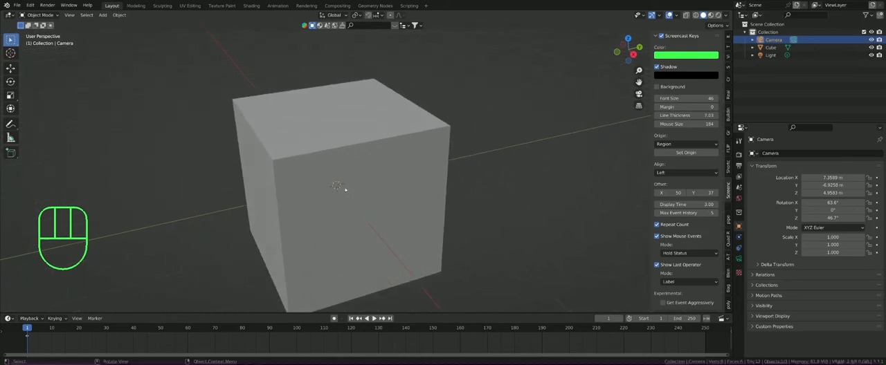
{"action": "scroll", "coordinate": [343, 189], "scroll_direction": "down", "scroll_amount": 7}
{"action": "scroll", "coordinate": [343, 188], "scroll_direction": "up", "scroll_amount": 5}
{"action": "scroll", "coordinate": [342, 188], "scroll_direction": "down", "scroll_amount": 6}
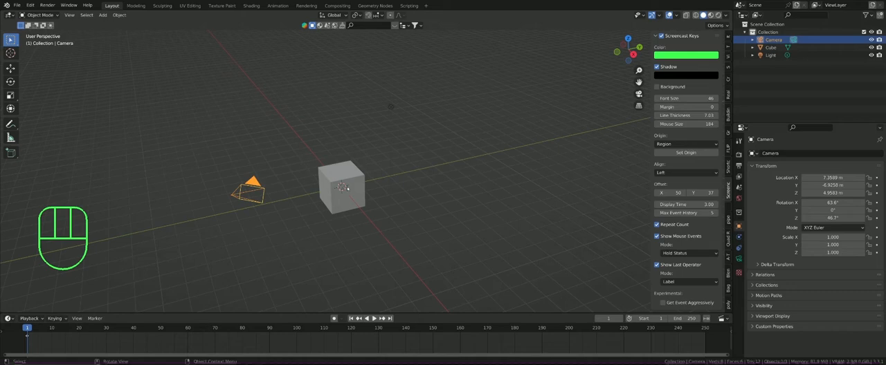
{"action": "scroll", "coordinate": [308, 184], "scroll_direction": "up", "scroll_amount": 9}
{"action": "scroll", "coordinate": [321, 177], "scroll_direction": "down", "scroll_amount": 3}
{"action": "scroll", "coordinate": [128, 146], "scroll_direction": "up", "scroll_amount": 5}
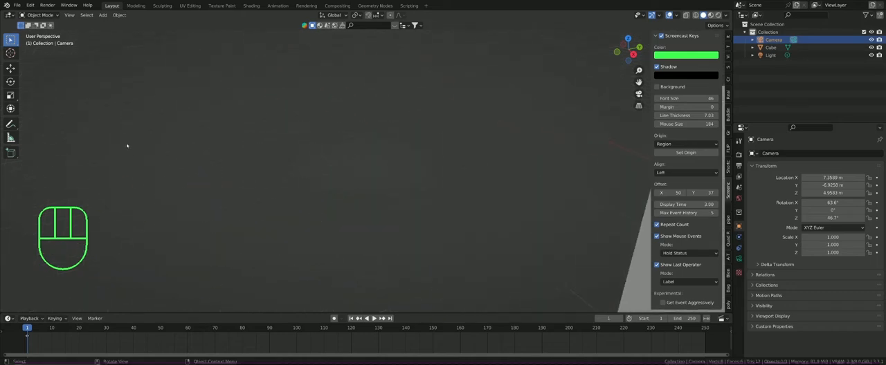
{"action": "scroll", "coordinate": [233, 169], "scroll_direction": "down", "scroll_amount": 9}
{"action": "scroll", "coordinate": [381, 153], "scroll_direction": "up", "scroll_amount": 3}
{"action": "scroll", "coordinate": [381, 152], "scroll_direction": "down", "scroll_amount": 8}
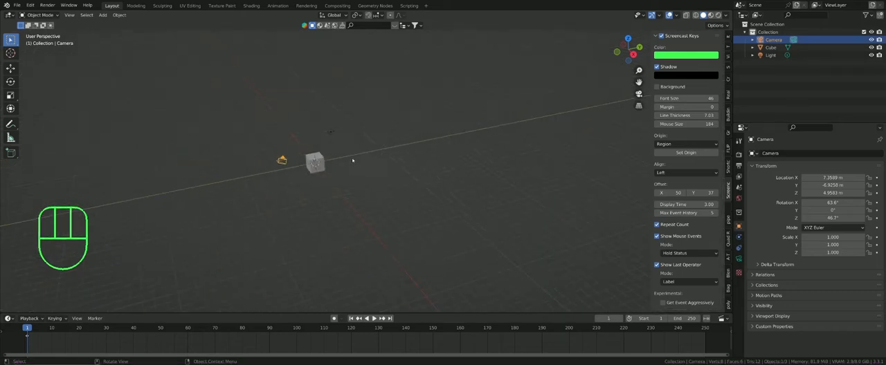
{"action": "scroll", "coordinate": [303, 154], "scroll_direction": "up", "scroll_amount": 8}
{"action": "scroll", "coordinate": [305, 153], "scroll_direction": "down", "scroll_amount": 7}
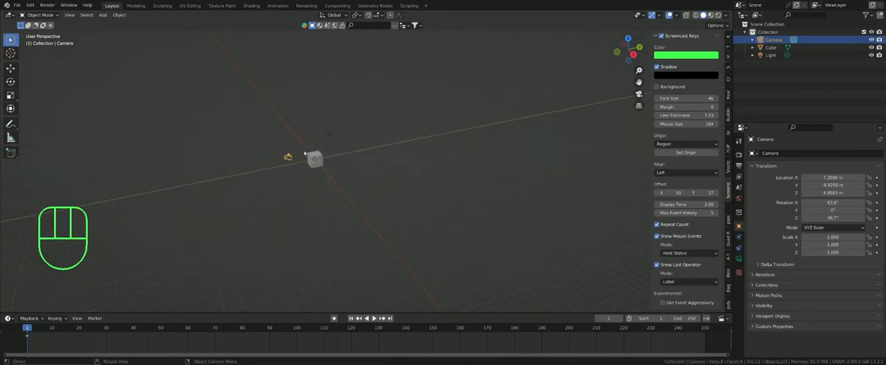
{"action": "scroll", "coordinate": [304, 153], "scroll_direction": "up", "scroll_amount": 6}
{"action": "scroll", "coordinate": [306, 153], "scroll_direction": "down", "scroll_amount": 4}
{"action": "scroll", "coordinate": [298, 149], "scroll_direction": "up", "scroll_amount": 4}
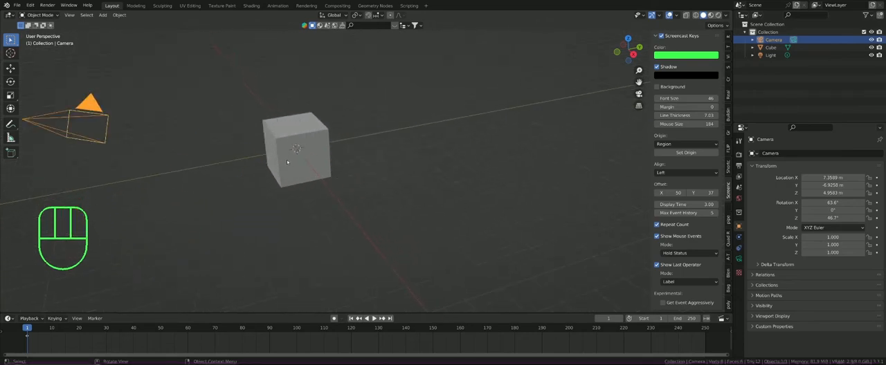
Step: Practise smooth continuous zooming toward and away from the cube, comparing it with stepped zooming
{"action": "middle_click_drag", "start_coordinate": [297, 151], "coordinate": [337, 157], "text": "shift"}
{"action": "scroll", "coordinate": [330, 144], "scroll_direction": "down", "scroll_amount": 3}
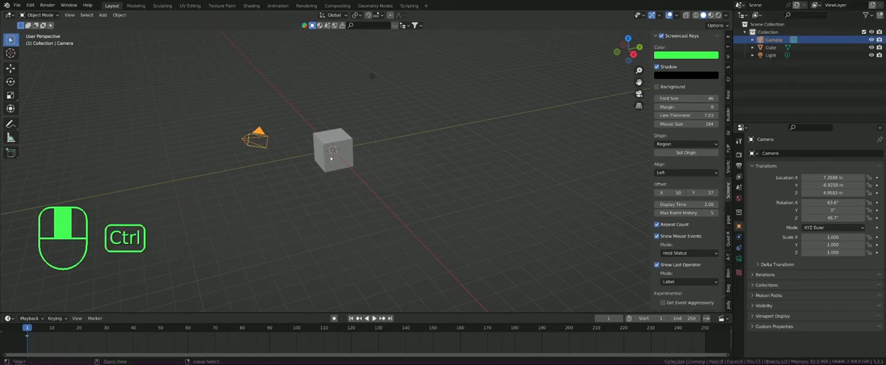
{"action": "middle_click_drag", "start_coordinate": [331, 157], "coordinate": [324, 99], "text": "ctrl"}
{"action": "middle_click_drag", "start_coordinate": [324, 88], "coordinate": [341, 124], "text": "ctrl"}
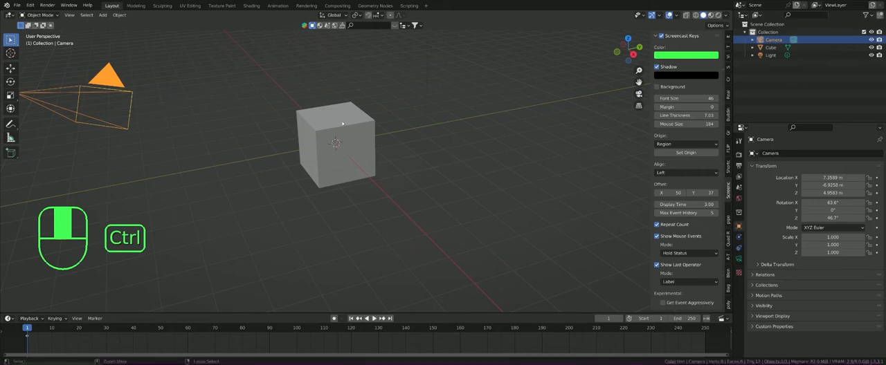
{"action": "middle_click_drag", "start_coordinate": [342, 123], "coordinate": [331, 133], "text": "ctrl"}
{"action": "scroll", "coordinate": [328, 130], "scroll_direction": "up", "scroll_amount": 6}
{"action": "scroll", "coordinate": [328, 130], "scroll_direction": "down", "scroll_amount": 6}
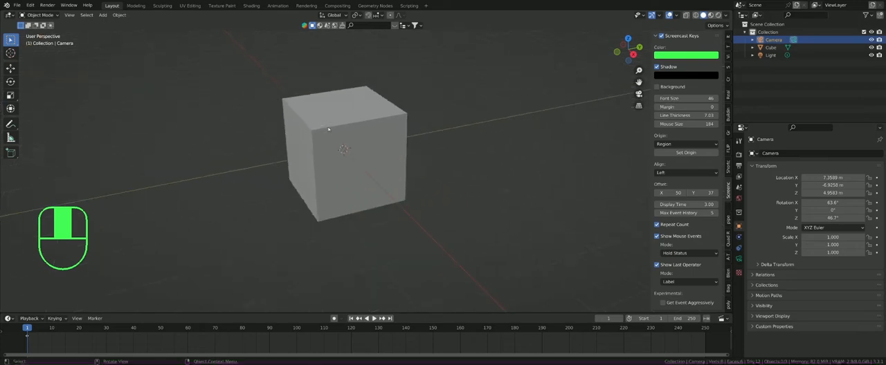
{"action": "scroll", "coordinate": [328, 129], "scroll_direction": "down", "scroll_amount": 2}
{"action": "scroll", "coordinate": [325, 126], "scroll_direction": "up", "scroll_amount": 5}
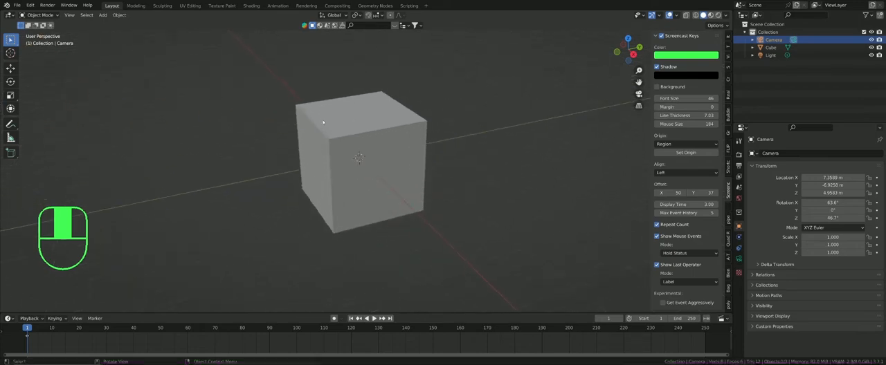
{"action": "scroll", "coordinate": [323, 122], "scroll_direction": "down", "scroll_amount": 3}
{"action": "scroll", "coordinate": [322, 122], "scroll_direction": "up", "scroll_amount": 1}
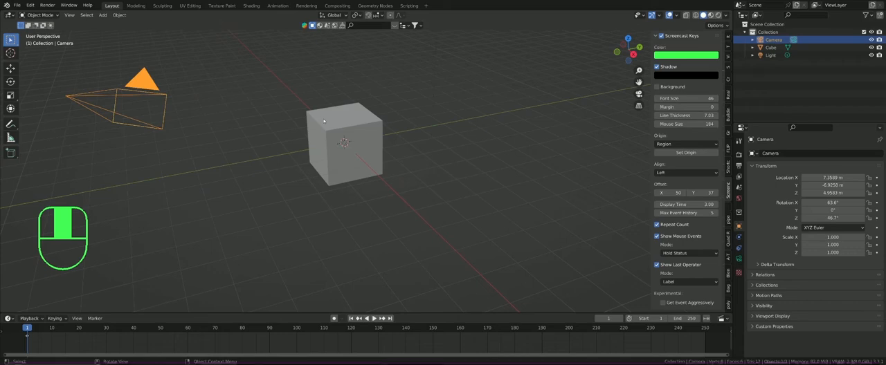
Step: Pan and orbit the view around the cube to examine it from different sides
{"action": "middle_click_drag", "start_coordinate": [323, 121], "coordinate": [355, 129]}
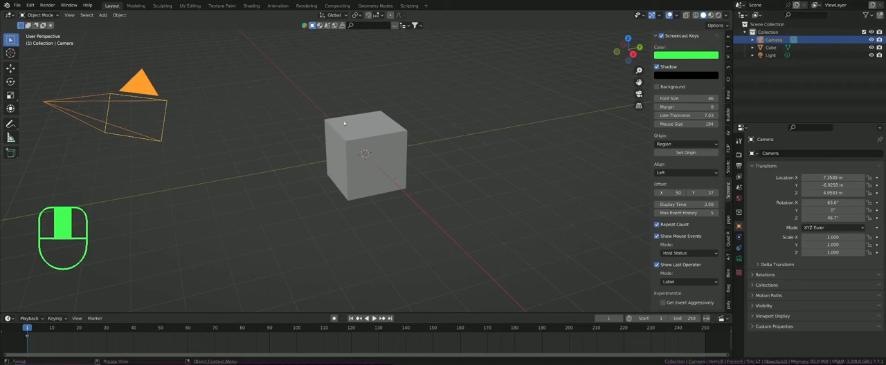
{"action": "key", "text": "shift"}
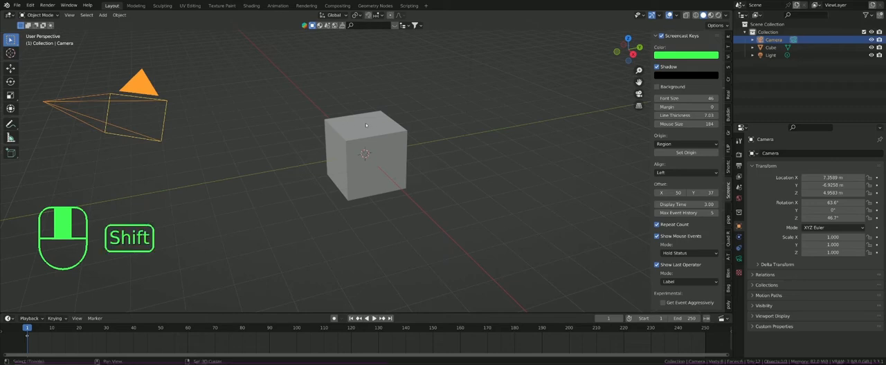
{"action": "middle_click_drag", "start_coordinate": [337, 126], "coordinate": [334, 155], "text": "shift"}
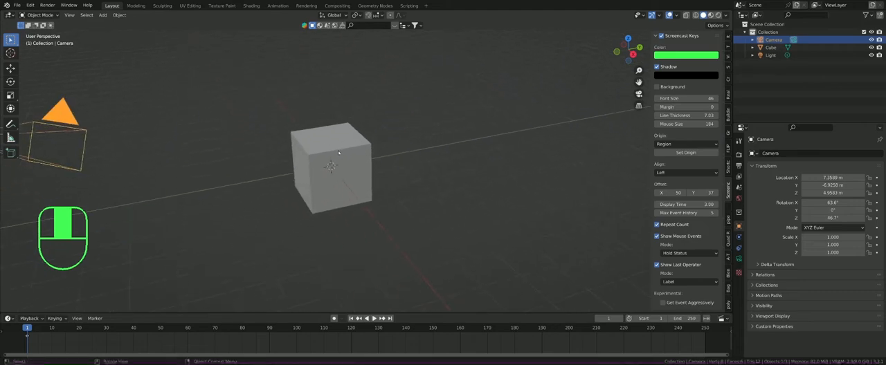
{"action": "middle_click_drag", "start_coordinate": [344, 150], "coordinate": [339, 174]}
{"action": "scroll", "coordinate": [338, 174], "scroll_direction": "down", "scroll_amount": 1}
{"action": "scroll", "coordinate": [338, 173], "scroll_direction": "up", "scroll_amount": 9}
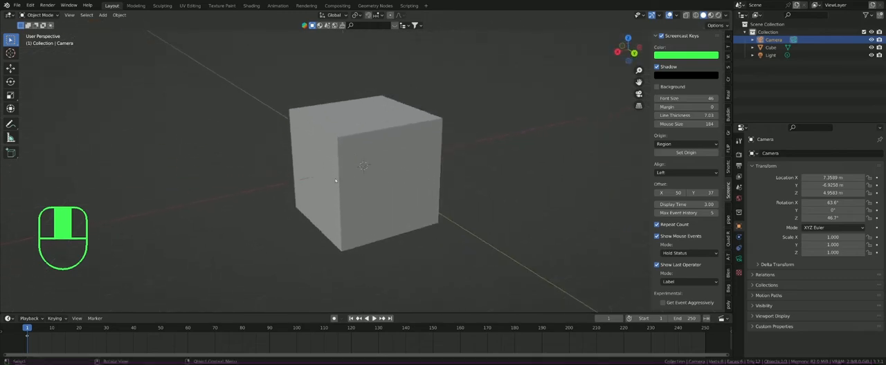
{"action": "scroll", "coordinate": [338, 176], "scroll_direction": "down", "scroll_amount": 9}
{"action": "scroll", "coordinate": [338, 178], "scroll_direction": "up", "scroll_amount": 8}
{"action": "scroll", "coordinate": [339, 178], "scroll_direction": "down", "scroll_amount": 8}
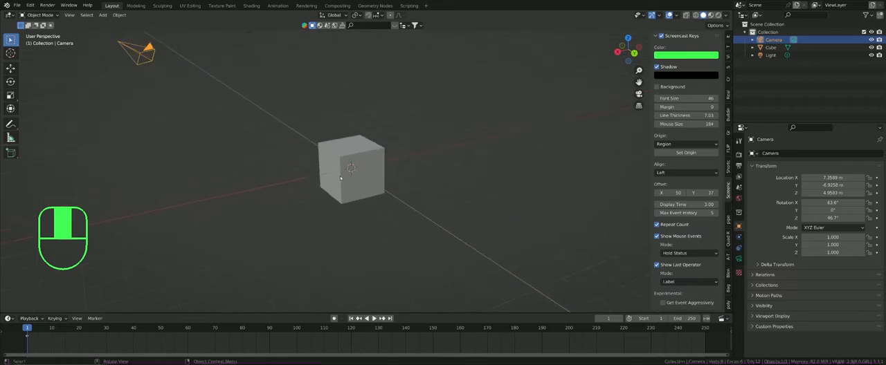
{"action": "key", "text": "shift"}
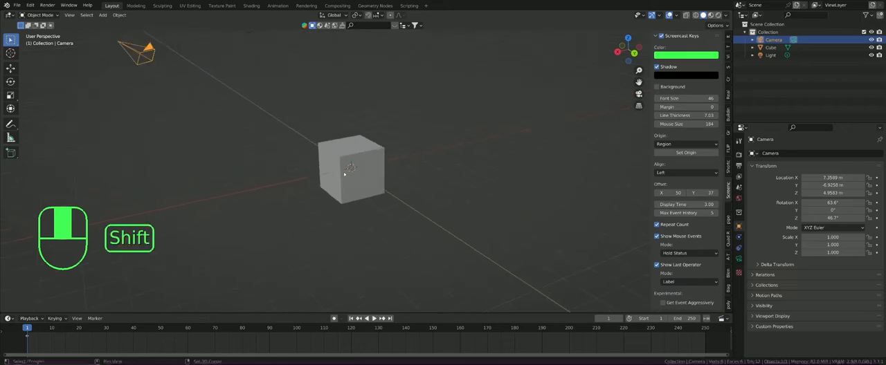
{"action": "middle_click_drag", "start_coordinate": [345, 174], "coordinate": [176, 170], "text": "shift"}
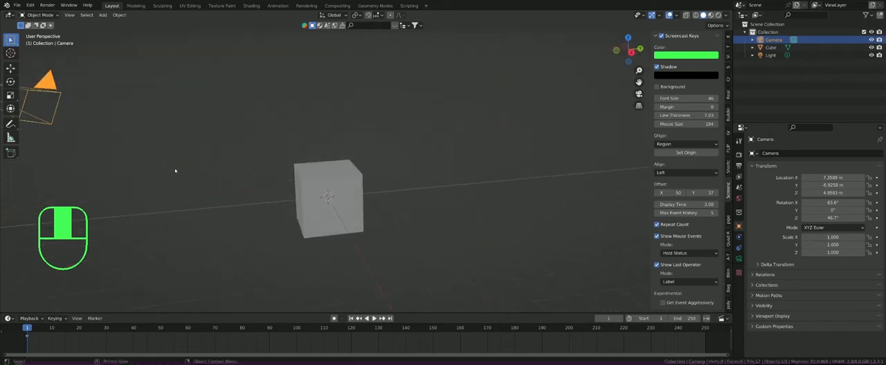
{"action": "middle_click_drag", "start_coordinate": [326, 174], "coordinate": [291, 173]}
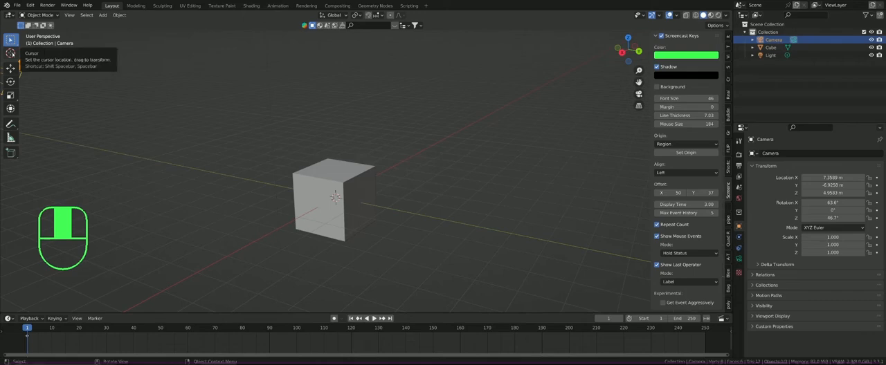
Step: Activate the Cursor tool and place the 3D cursor at various spots around and on the cube
{"action": "left_click", "coordinate": [10, 53]}
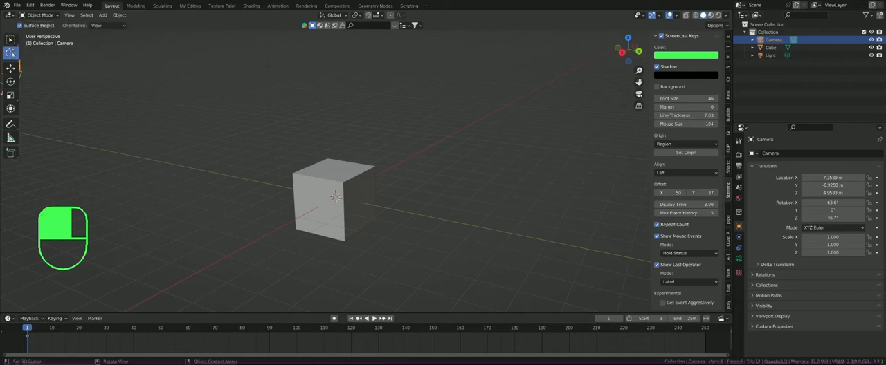
{"action": "left_click", "coordinate": [186, 134]}
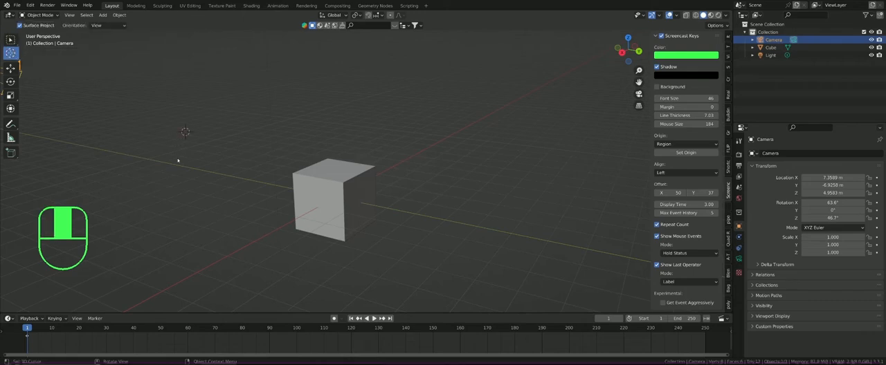
{"action": "left_click", "coordinate": [228, 218]}
{"action": "left_click", "coordinate": [389, 93]}
{"action": "left_click", "coordinate": [468, 204]}
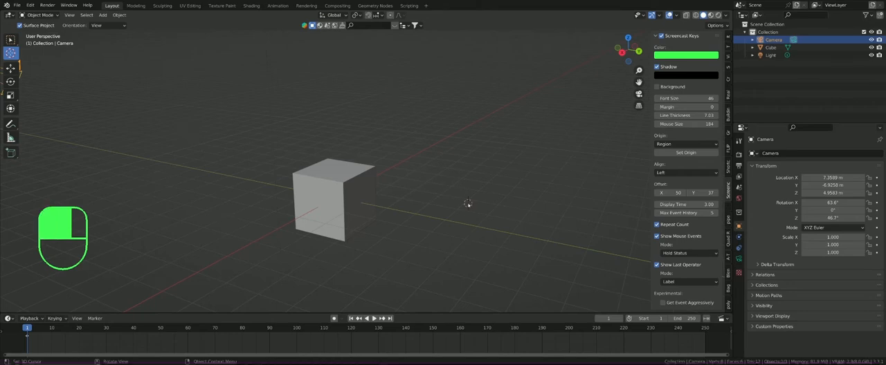
{"action": "left_click", "coordinate": [288, 85]}
{"action": "left_click", "coordinate": [161, 183]}
{"action": "left_click", "coordinate": [373, 85]}
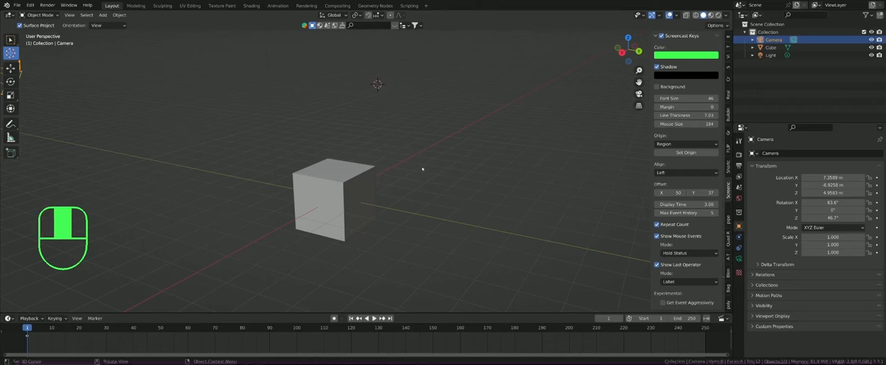
{"action": "left_click", "coordinate": [463, 217]}
{"action": "left_click", "coordinate": [315, 224]}
{"action": "left_click", "coordinate": [352, 190]}
{"action": "left_click", "coordinate": [397, 209]}
{"action": "left_click", "coordinate": [337, 219]}
{"action": "left_click", "coordinate": [333, 199]}
Step: Snap the 3D cursor to the world origin
{"action": "key", "text": "shift+s"}
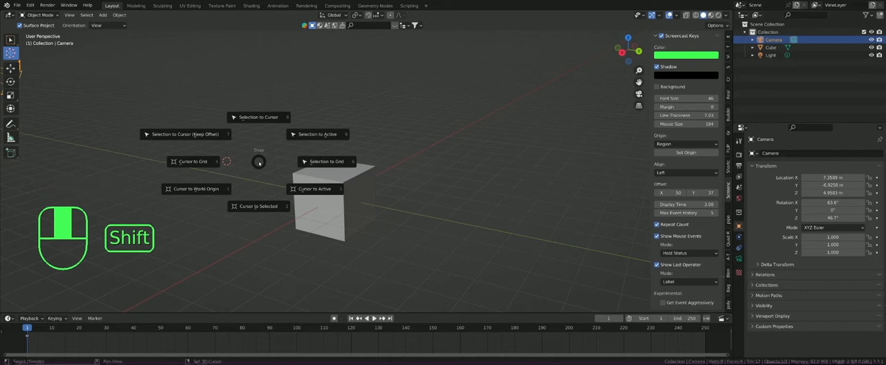
{"action": "key", "text": "shift+s"}
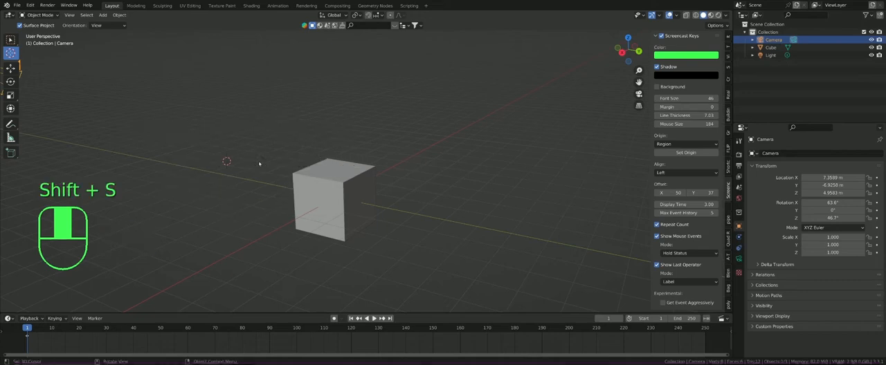
{"action": "key", "text": "shift+s"}
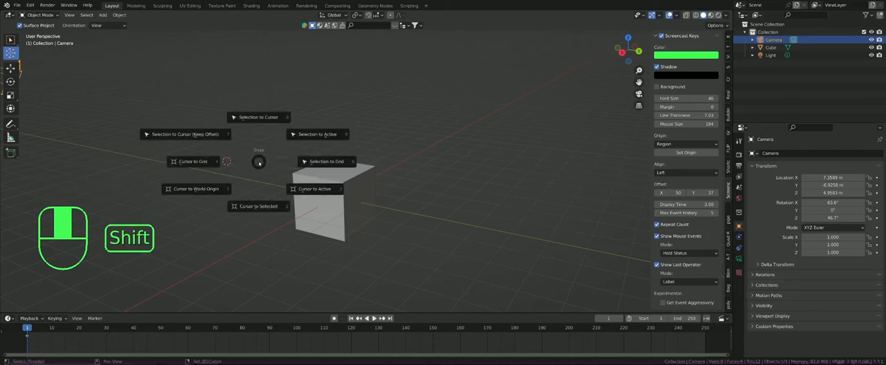
{"action": "left_click", "coordinate": [203, 194]}
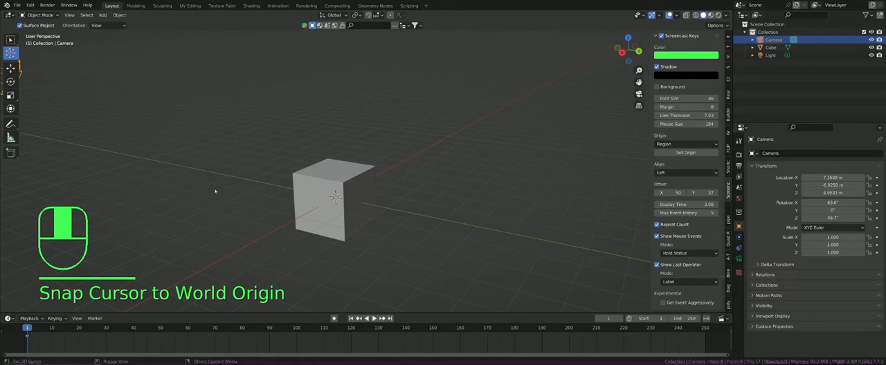
{"action": "key", "text": "shift+s"}
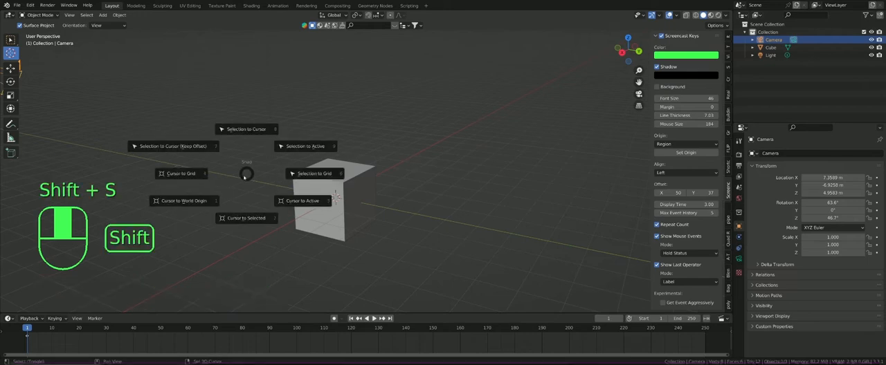
{"action": "left_click", "coordinate": [191, 201]}
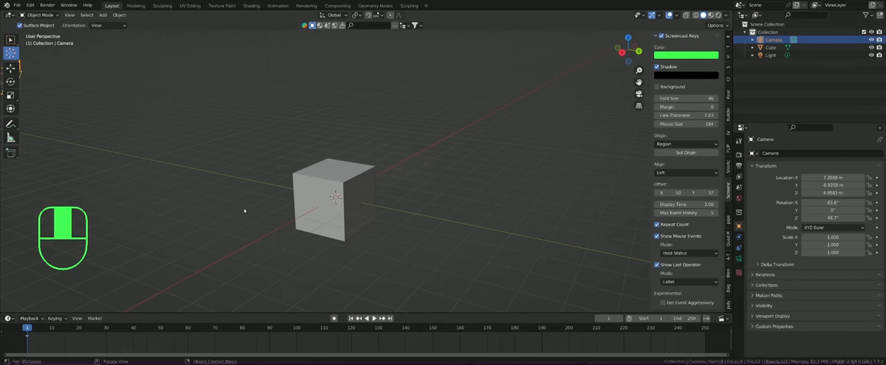
Step: Place the 3D cursor on the cube's top face and switch back to the Select Box tool
{"action": "left_click", "coordinate": [342, 170]}
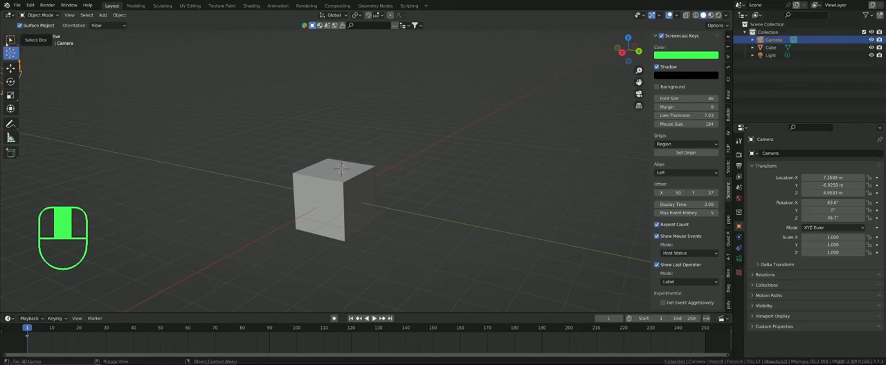
{"action": "left_click", "coordinate": [10, 40]}
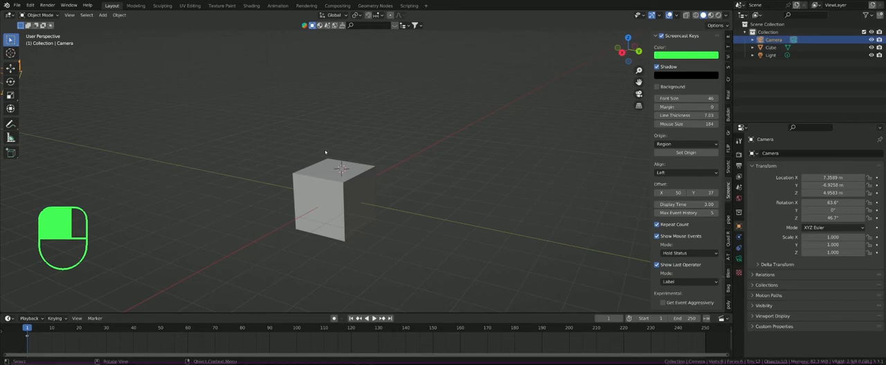
{"action": "key", "text": "w"}
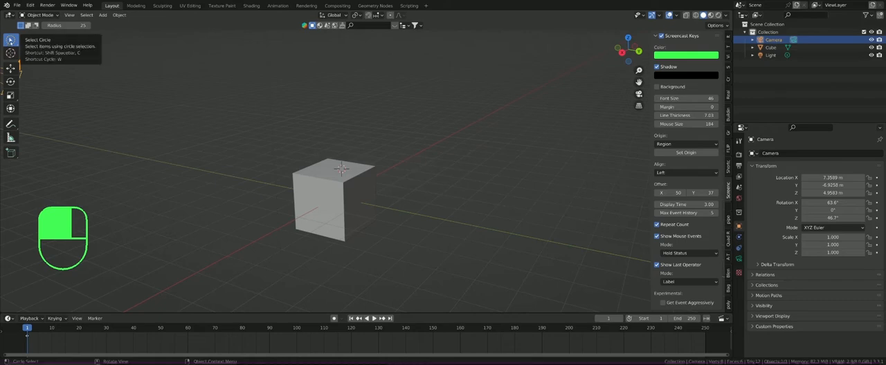
{"action": "left_click_drag", "start_coordinate": [10, 40], "coordinate": [28, 43]}
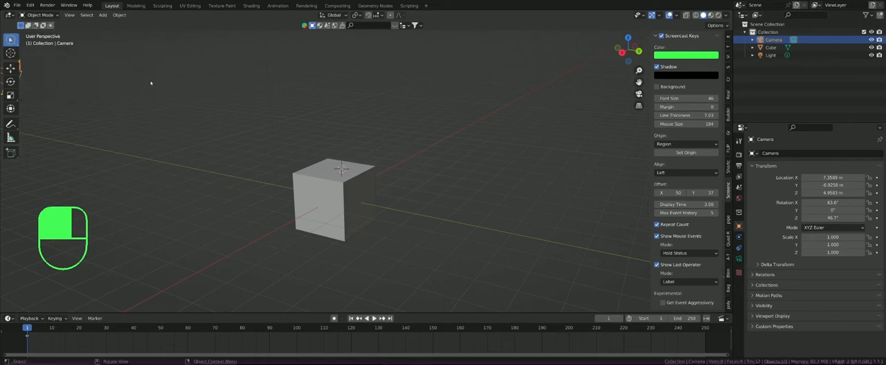
Step: Cycle through the selection tool variants until Select Box is active again
{"action": "key", "text": "w"}
{"action": "key", "text": "w"}
{"action": "key", "text": "w"}
{"action": "key", "text": "w"}
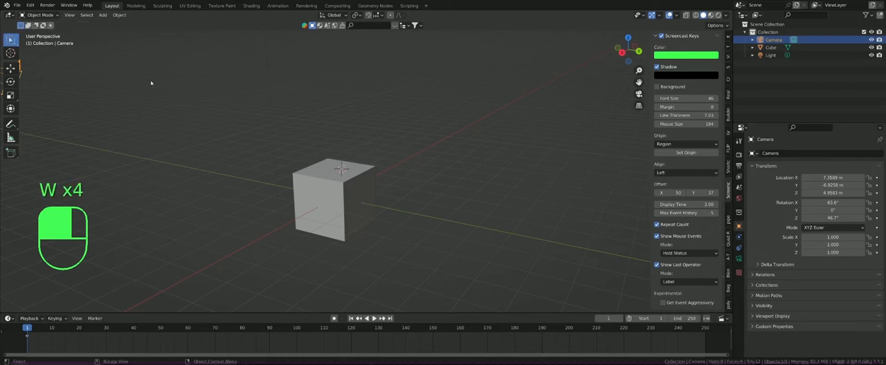
{"action": "key", "text": "w"}
{"action": "key", "text": "w"}
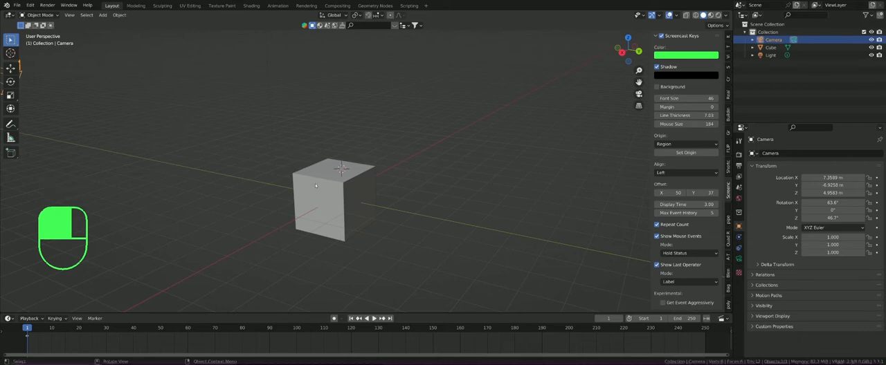
Step: Select the cube and move it freely to about X 1.73 m, Y -3.57 m, Z 1.25 m
{"action": "left_click", "coordinate": [314, 184]}
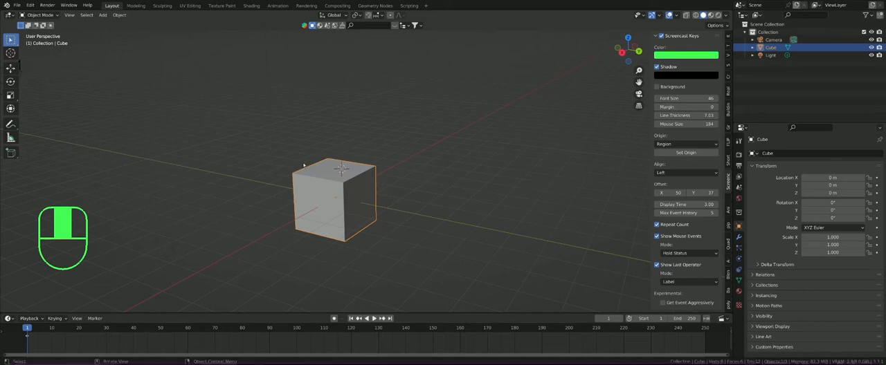
{"action": "key", "text": "g"}
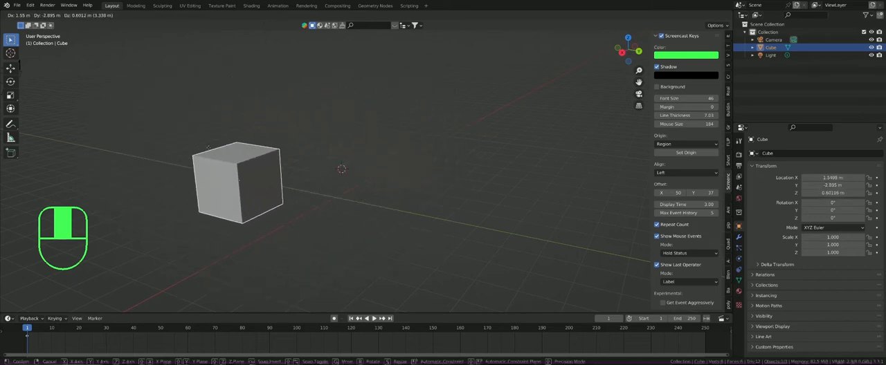
{"action": "left_click", "coordinate": [89, 159]}
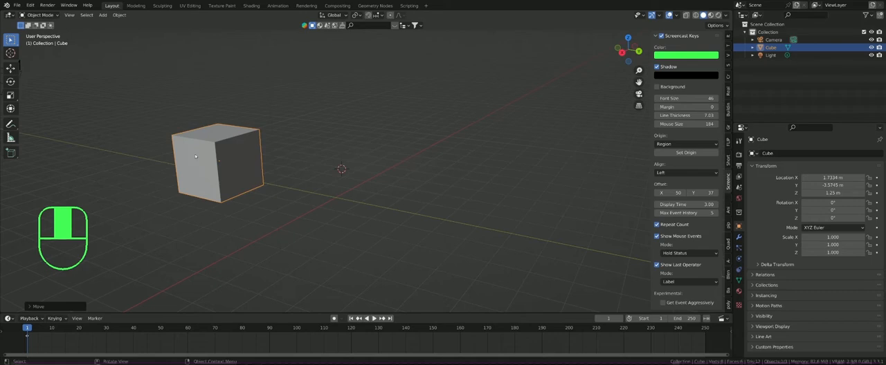
Step: Try moving the cube along each global axis and place it along Y at about Y 0.03 m
{"action": "key", "text": "g"}
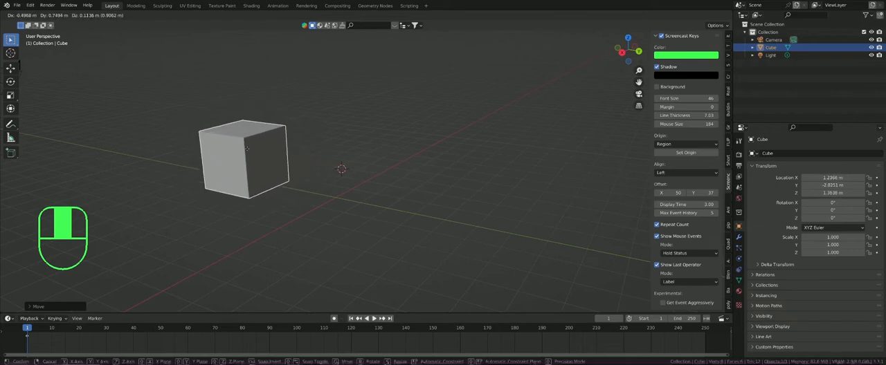
{"action": "key", "text": "x"}
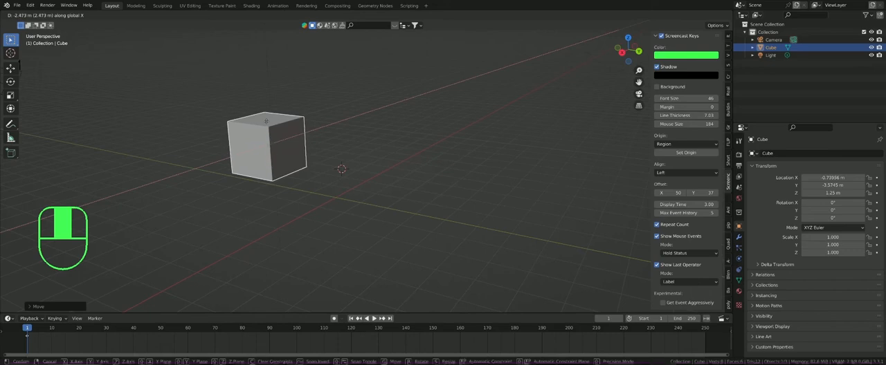
{"action": "key", "text": "y"}
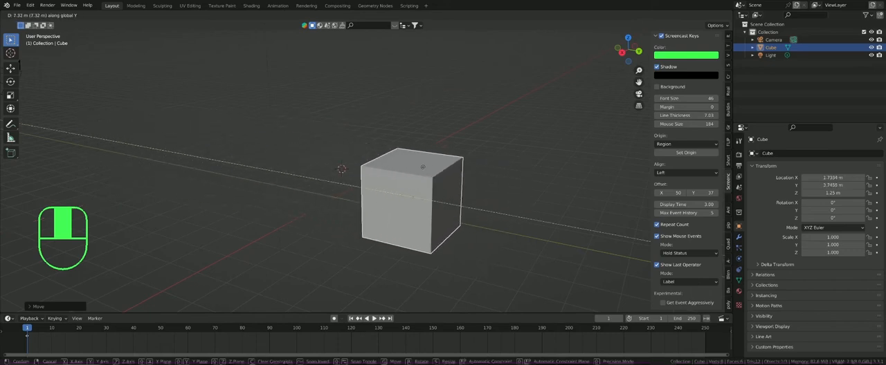
{"action": "key", "text": "z"}
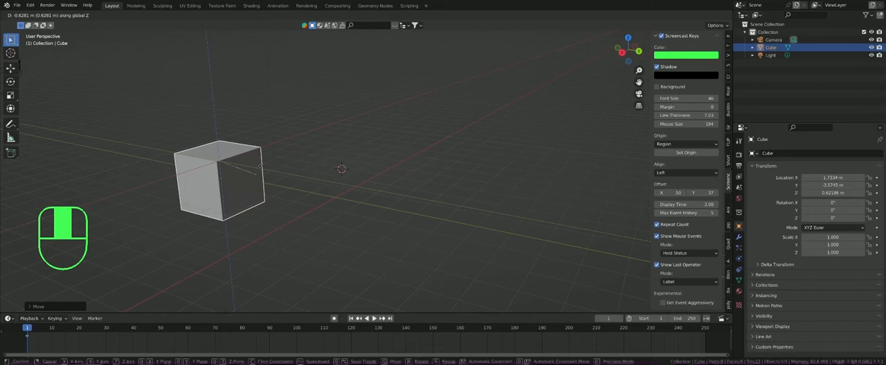
{"action": "middle_click", "coordinate": [259, 166]}
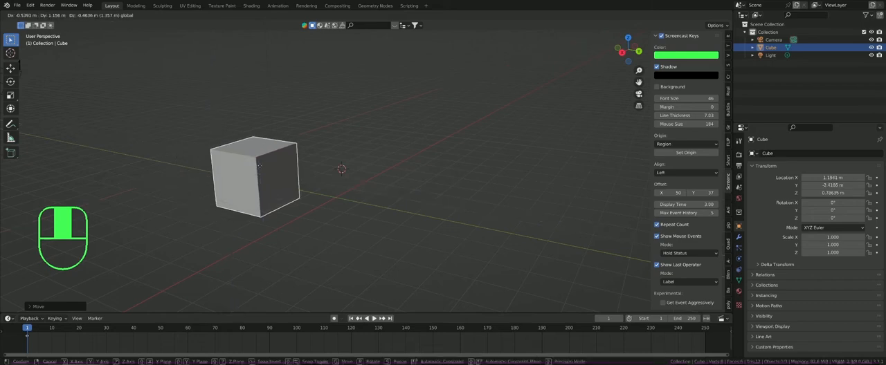
{"action": "middle_click_drag", "start_coordinate": [260, 158], "coordinate": [261, 154]}
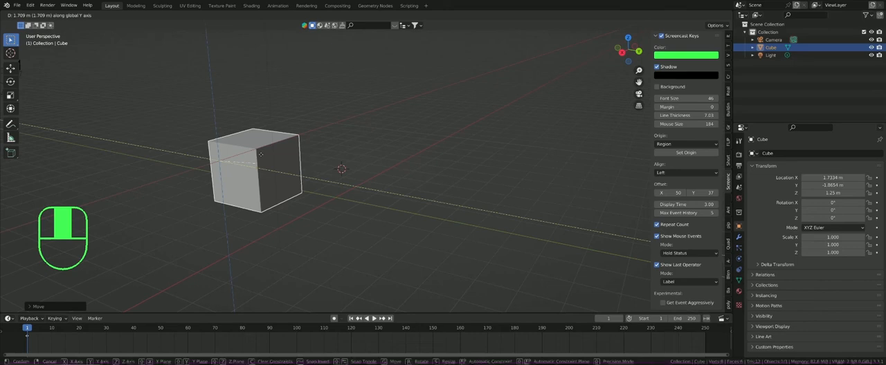
{"action": "middle_click_drag", "start_coordinate": [261, 154], "coordinate": [207, 97]}
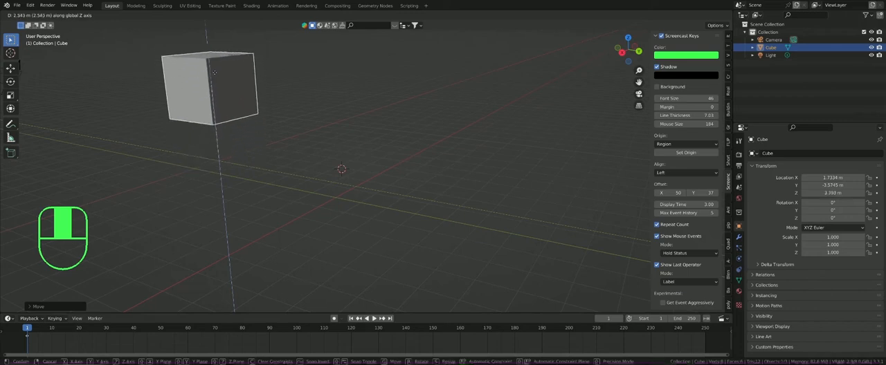
{"action": "key", "text": "x"}
{"action": "middle_click_drag", "start_coordinate": [270, 131], "coordinate": [307, 166]}
{"action": "left_click", "coordinate": [306, 166]}
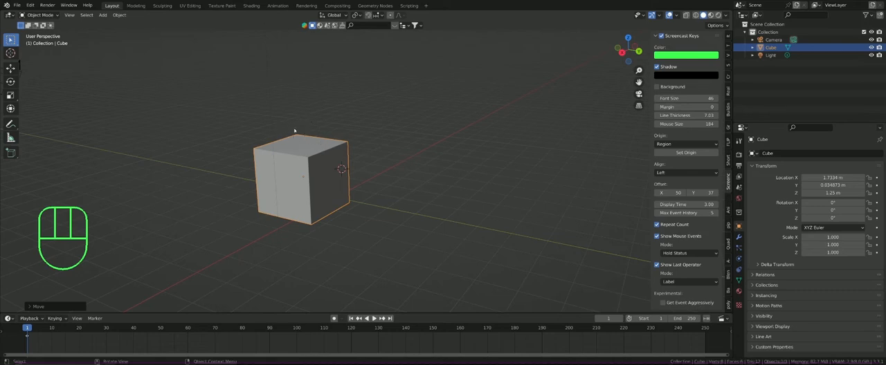
Step: Try scaling the cube uniformly and with different axis constraints, and settle on about 1.69 in X and Z with Y locked
{"action": "key", "text": "s"}
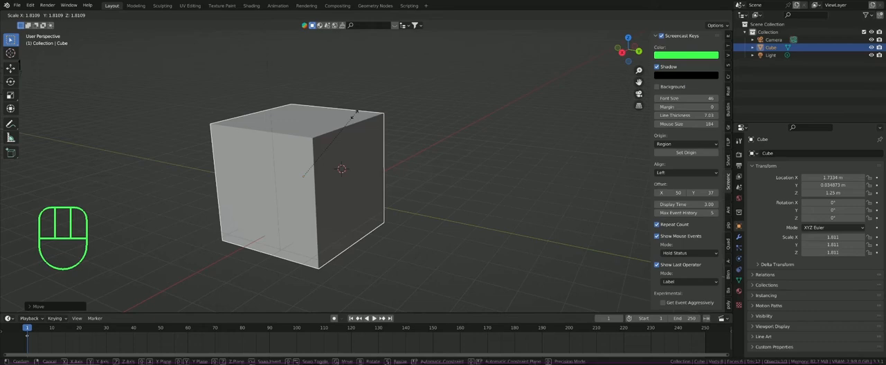
{"action": "key", "text": "x"}
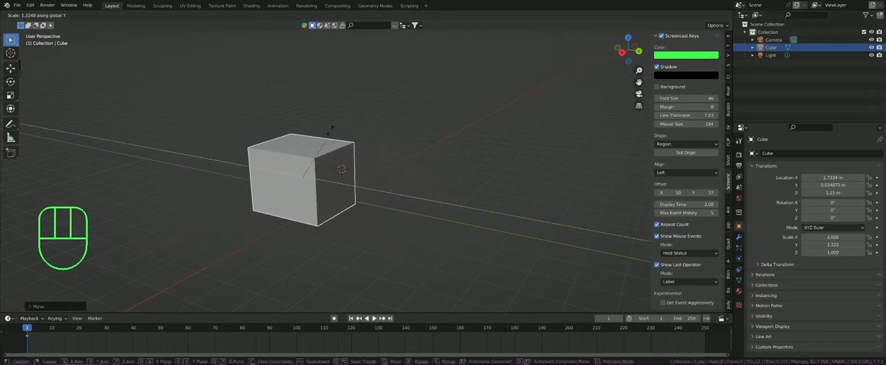
{"action": "key", "text": "z"}
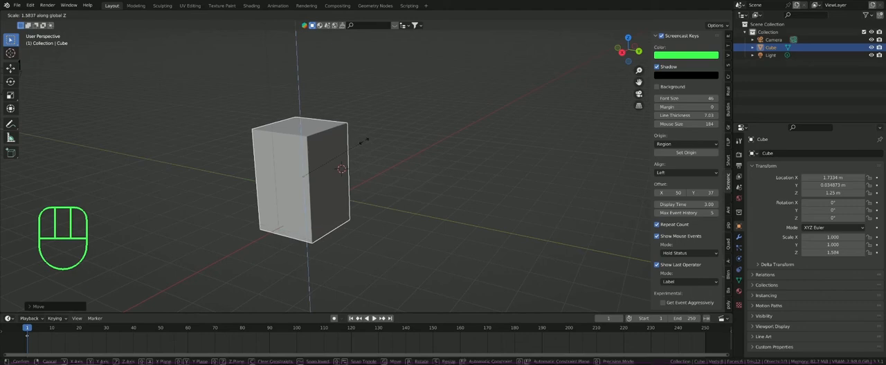
{"action": "key", "text": "shift+z"}
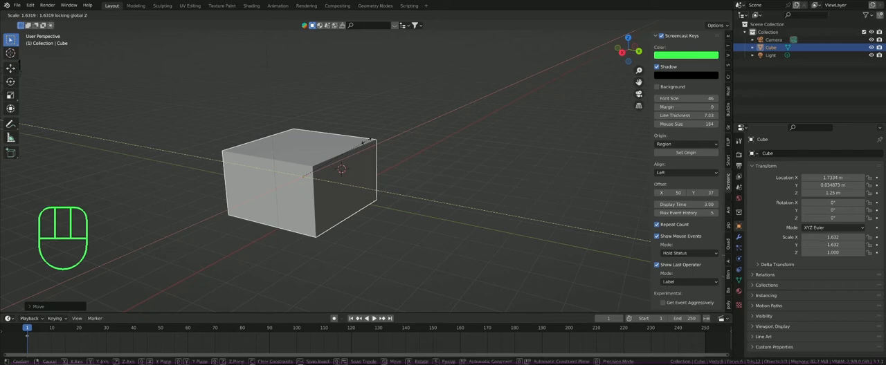
{"action": "key", "text": "shift+x"}
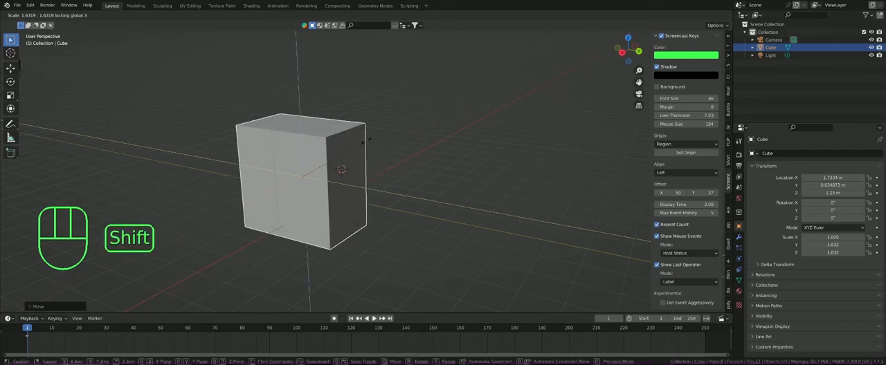
{"action": "key", "text": "shift+y"}
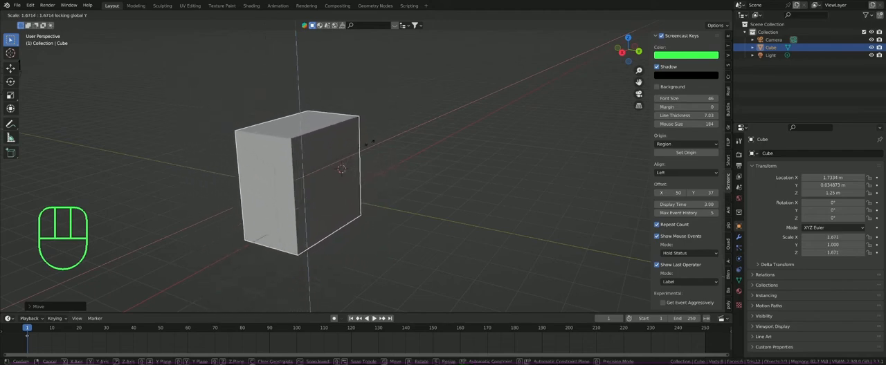
{"action": "left_click", "coordinate": [370, 144]}
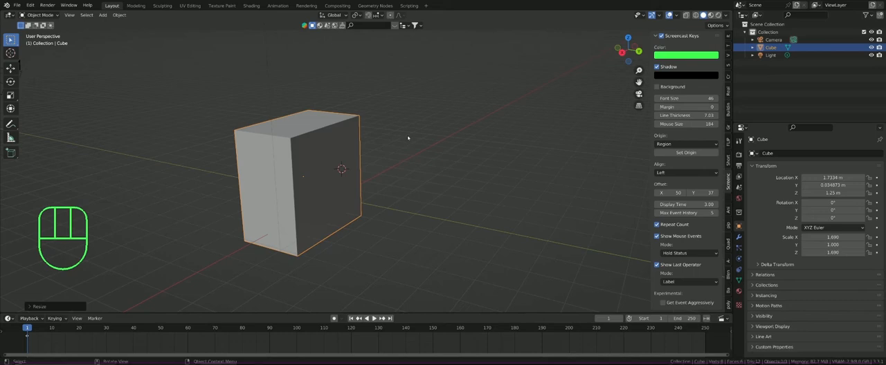
Step: Rotate the cube freely four times from different view angles, ending at about X 1493°, Y 48°, Z 215°
{"action": "key", "text": "r"}
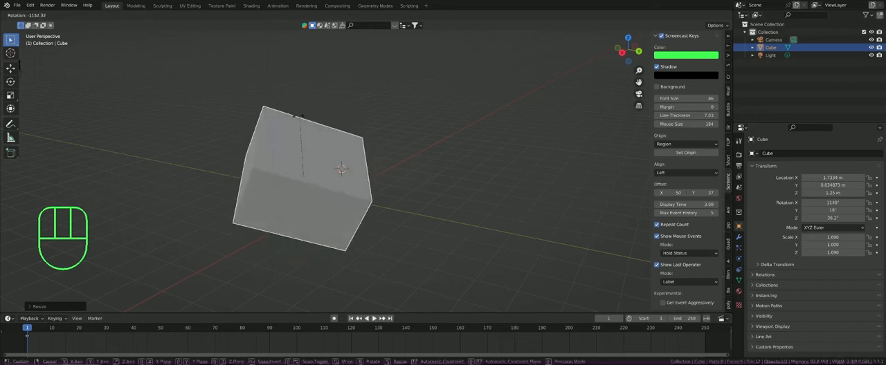
{"action": "left_click", "coordinate": [311, 229]}
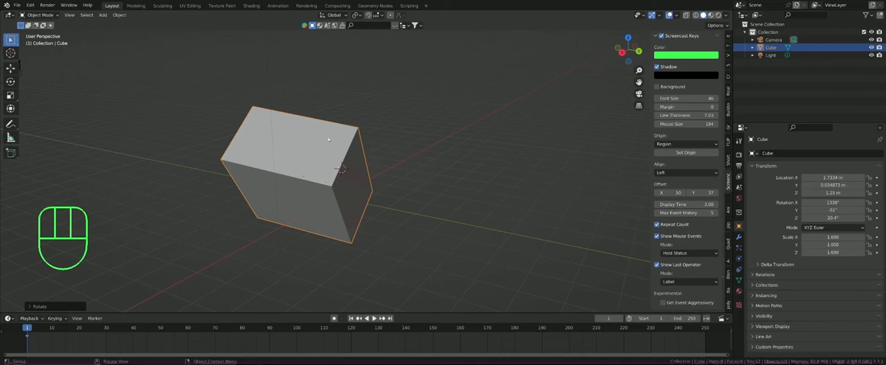
{"action": "key", "text": "r"}
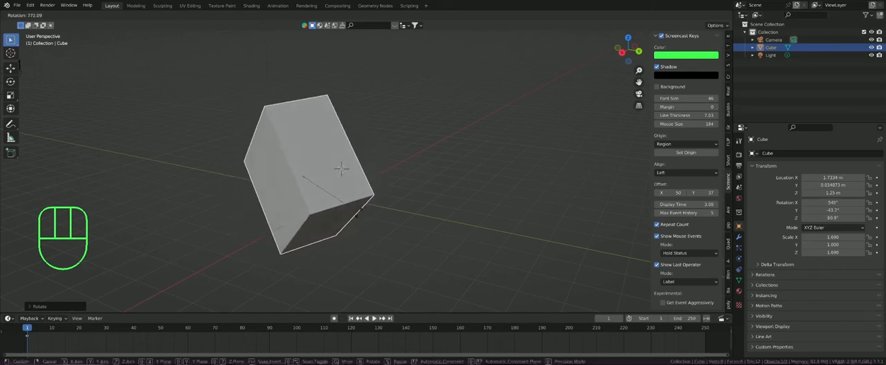
{"action": "left_click", "coordinate": [350, 219]}
{"action": "middle_click_drag", "start_coordinate": [267, 177], "coordinate": [335, 164]}
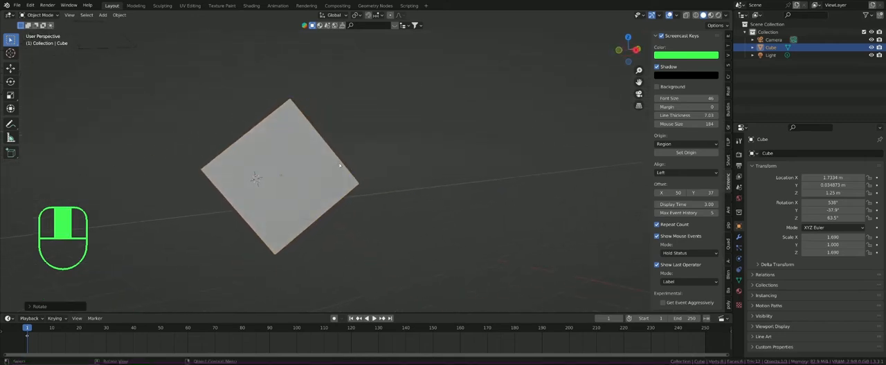
{"action": "key", "text": "r"}
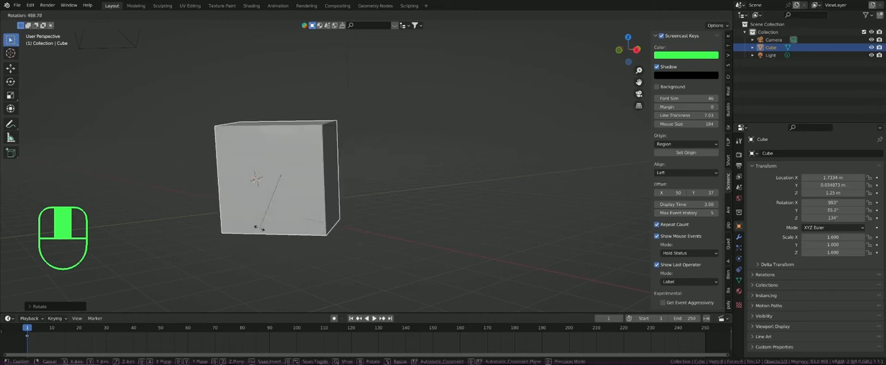
{"action": "left_click", "coordinate": [306, 156]}
{"action": "middle_click_drag", "start_coordinate": [306, 156], "coordinate": [242, 198]}
{"action": "key", "text": "r"}
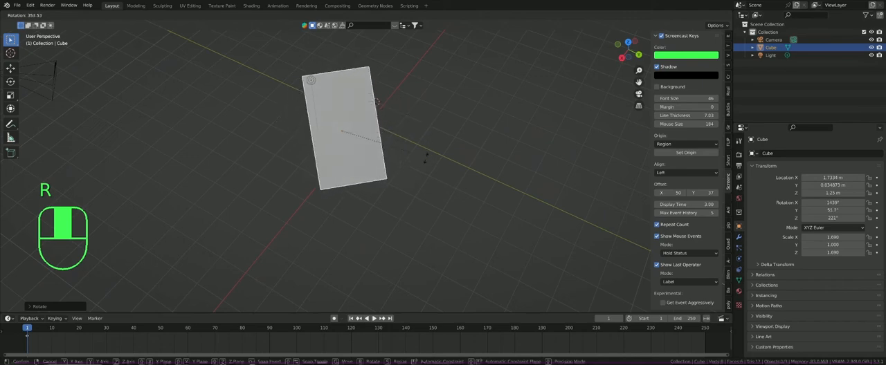
{"action": "left_click", "coordinate": [351, 163]}
Step: Try rotating the cube about the global X and Y axes, then settle on a Z-axis rotation ending at about Z -2012°
{"action": "middle_click_drag", "start_coordinate": [351, 164], "coordinate": [348, 133]}
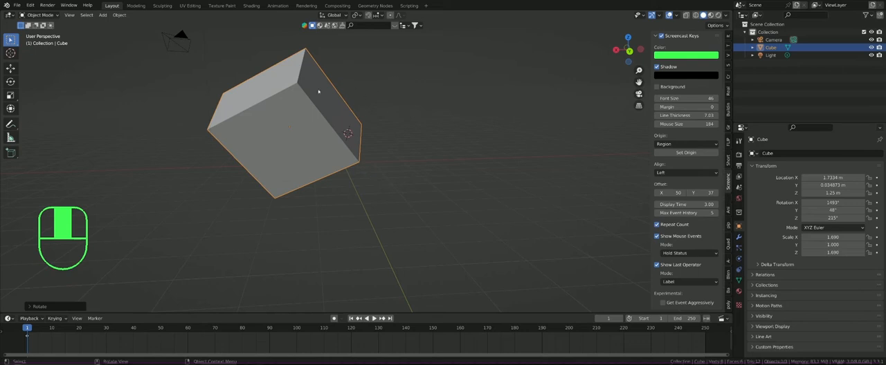
{"action": "middle_click_drag", "start_coordinate": [318, 92], "coordinate": [353, 107], "text": "shift"}
{"action": "key", "text": "r"}
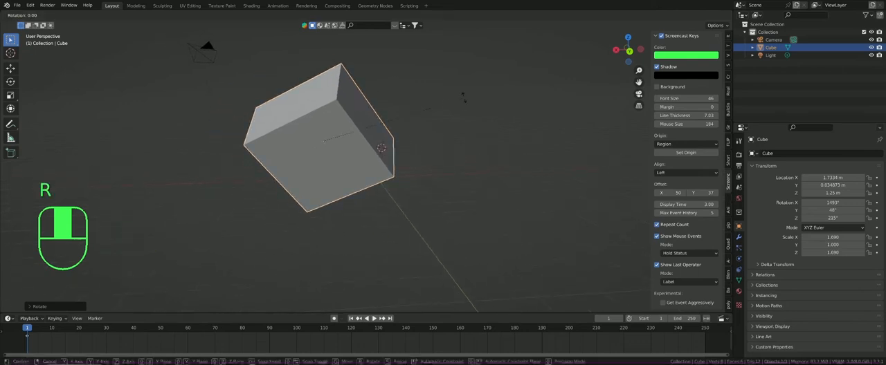
{"action": "key", "text": "z"}
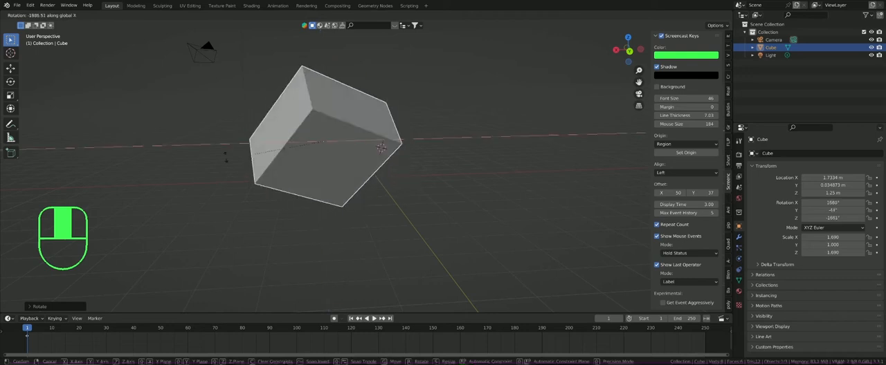
{"action": "middle_click_drag", "start_coordinate": [453, 237], "coordinate": [332, 211]}
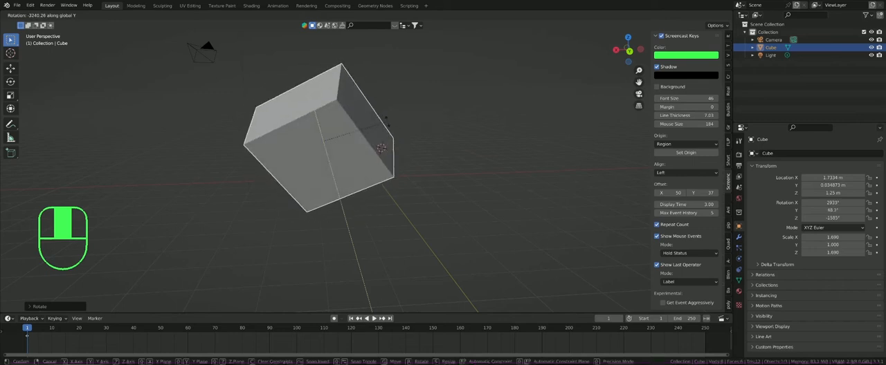
{"action": "key", "text": "z"}
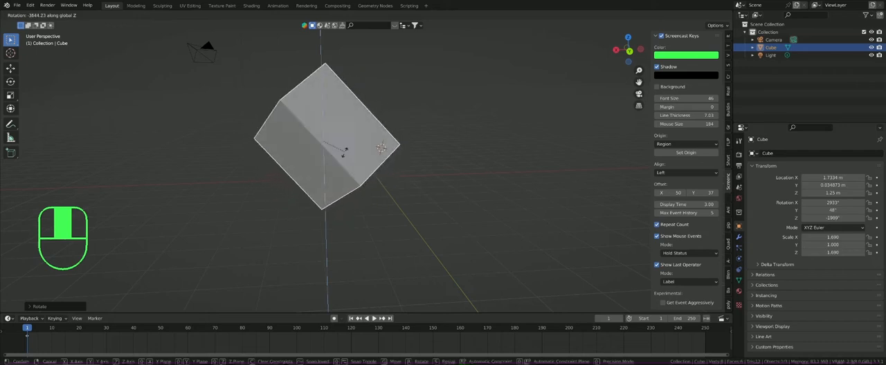
{"action": "left_click", "coordinate": [334, 160]}
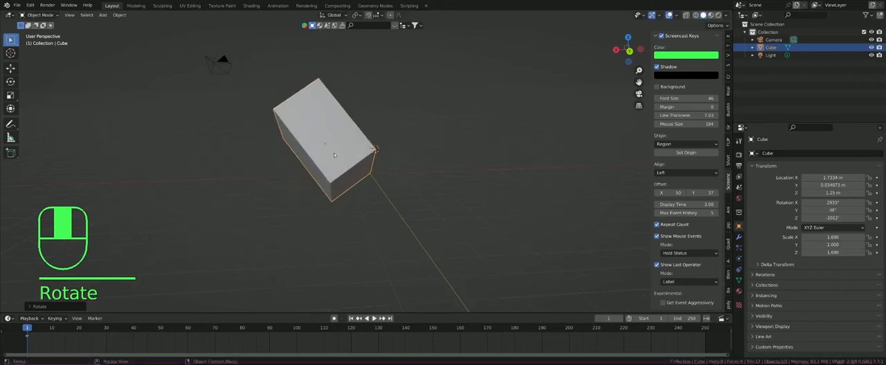
Step: Reset the cube's rotation to 0° on the X, Y and Z axes using the viewport's transform values
{"action": "scroll", "coordinate": [334, 154], "scroll_direction": "up", "scroll_amount": 1}
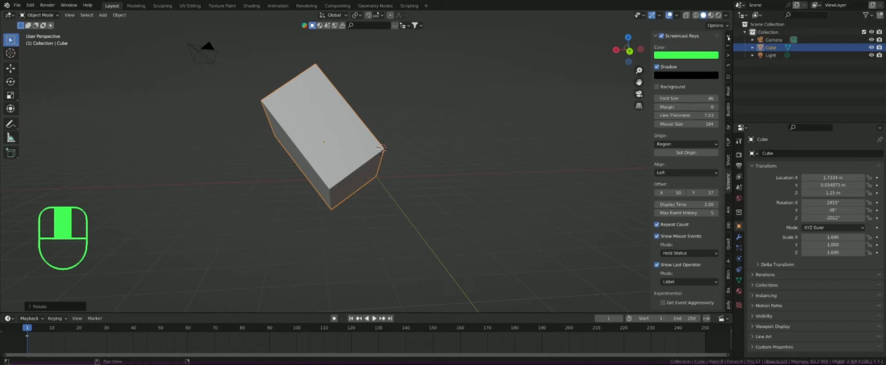
{"action": "left_click", "coordinate": [728, 38]}
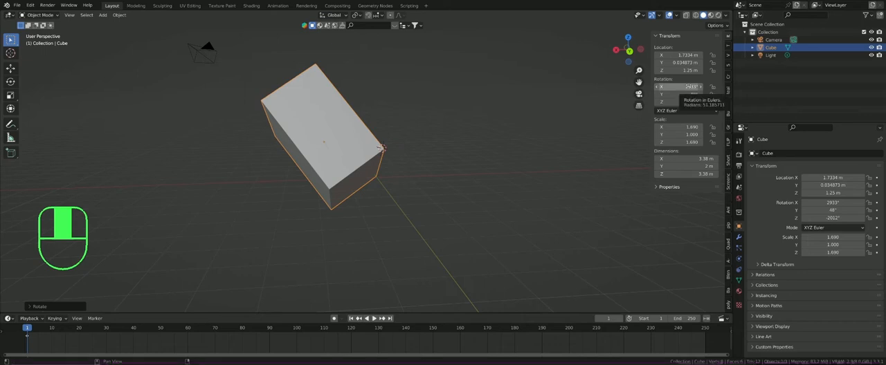
{"action": "left_click", "coordinate": [688, 87]}
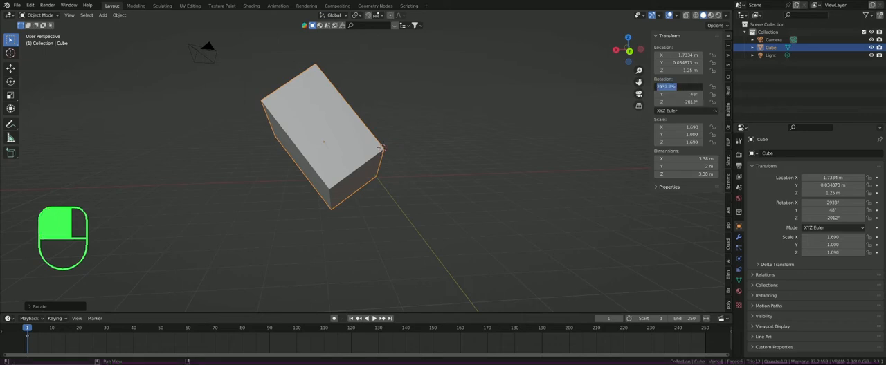
{"action": "type", "text": "0"}
{"action": "key", "text": "Return"}
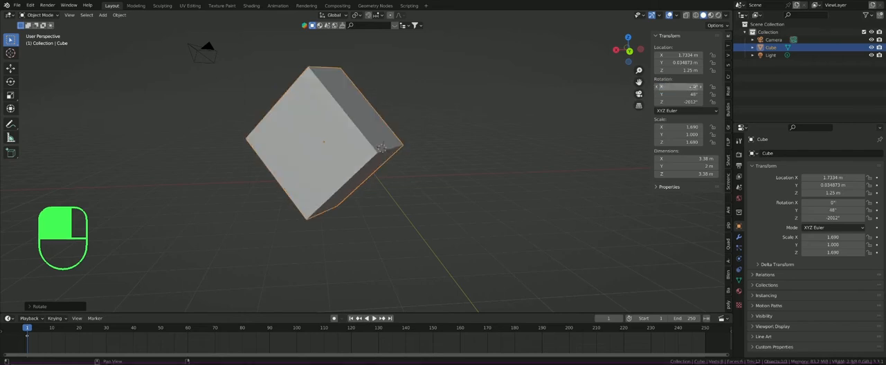
{"action": "left_click", "coordinate": [676, 94]}
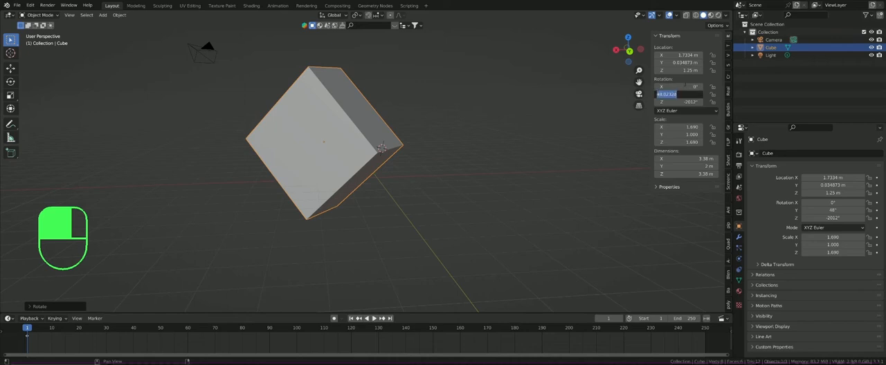
{"action": "type", "text": "0"}
{"action": "key", "text": "Return"}
{"action": "left_click", "coordinate": [677, 101]}
{"action": "type", "text": "0"}
{"action": "key", "text": "Return"}
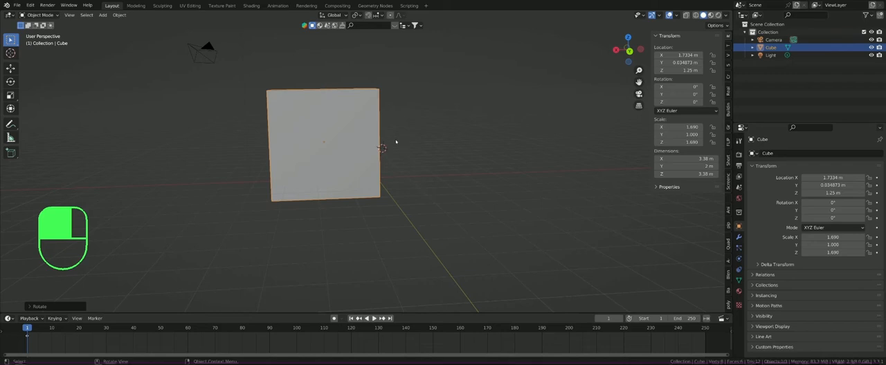
Step: Set the cube's location to 0 m on the X, Y and Z axes
{"action": "left_click", "coordinate": [674, 55]}
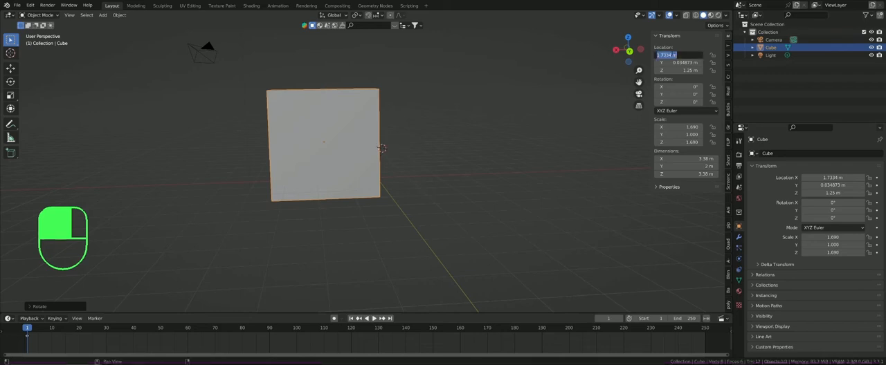
{"action": "type", "text": "0"}
{"action": "key", "text": "Tab"}
{"action": "type", "text": "0"}
{"action": "key", "text": "Tab"}
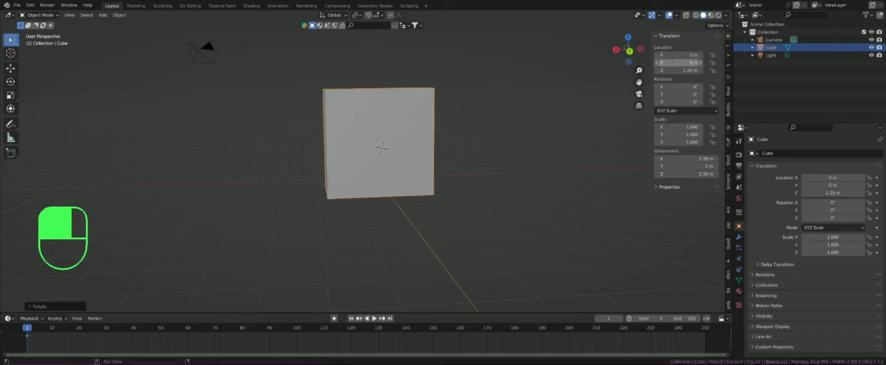
{"action": "type", "text": "0"}
{"action": "key", "text": "Return"}
Step: Set the cube's scale to 1 on the X, Y and Z axes
{"action": "left_click", "coordinate": [677, 128]}
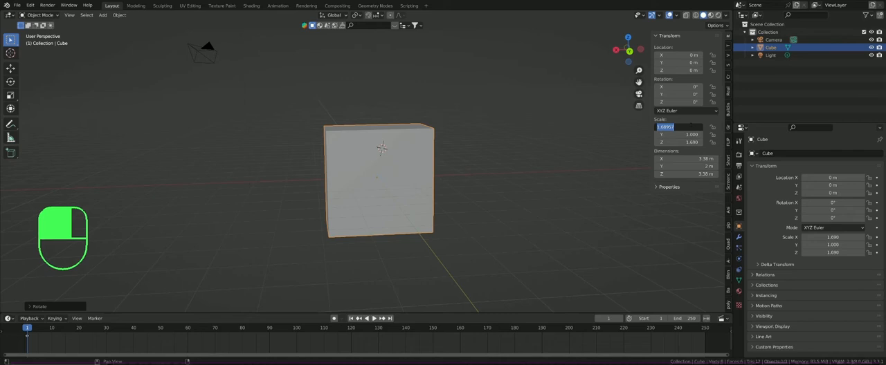
{"action": "type", "text": "1"}
{"action": "key", "text": "Tab"}
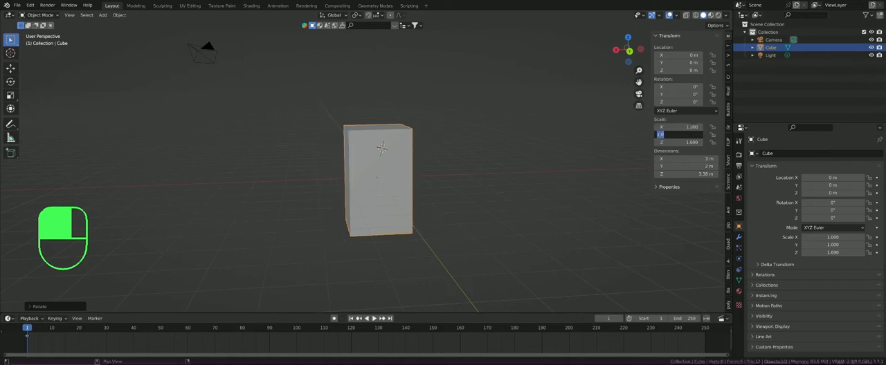
{"action": "type", "text": "1"}
{"action": "key", "text": "Tab"}
{"action": "type", "text": "1"}
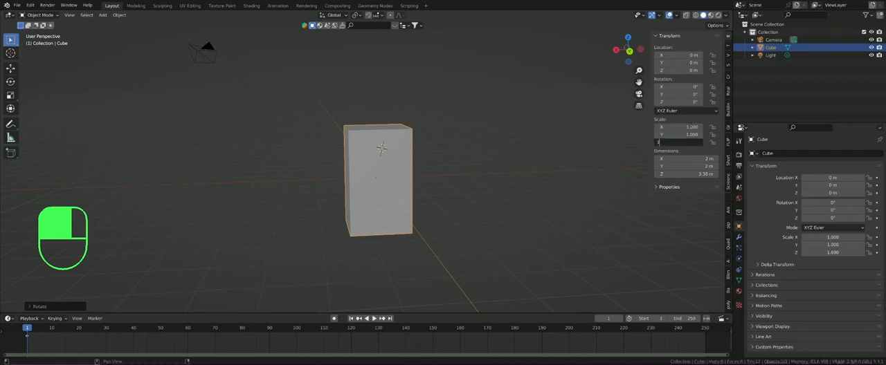
{"action": "key", "text": "Return"}
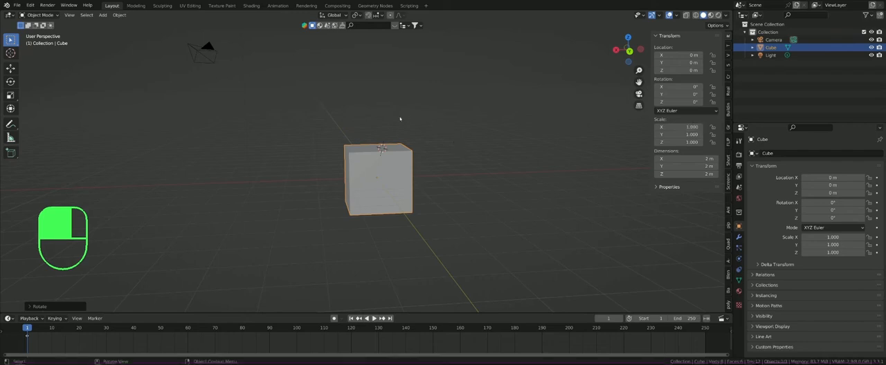
Step: Set the cube's X dimension to 3 m
{"action": "left_click", "coordinate": [679, 158]}
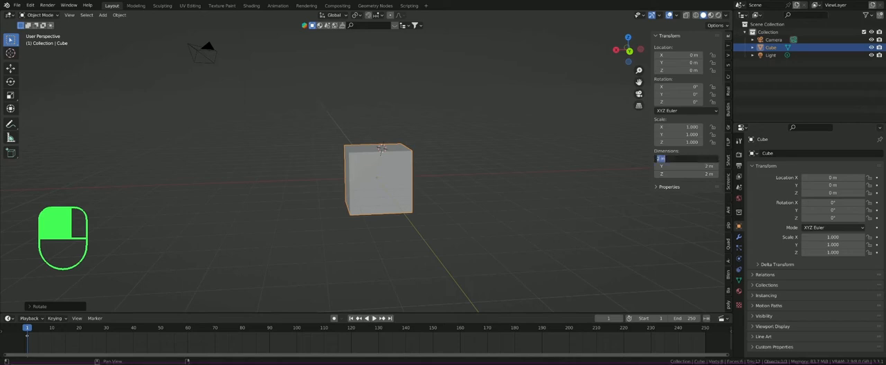
{"action": "type", "text": "3"}
{"action": "key", "text": "Return"}
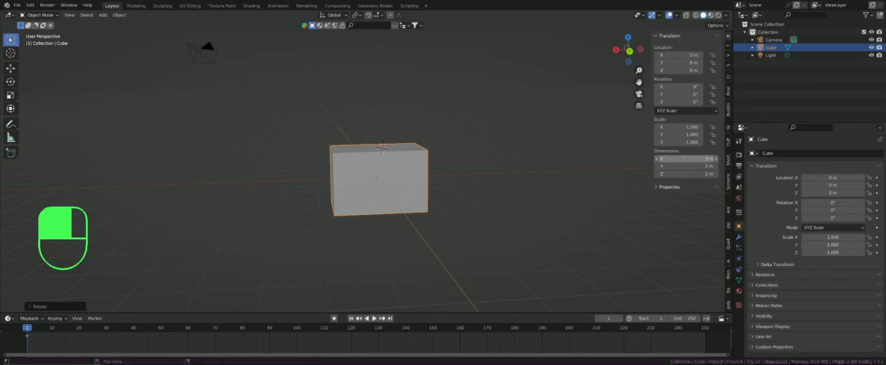
Step: Adjust the cube's X dimension to about 3.38 m and its Z rotation to about 179° by sliding the values
{"action": "left_click", "coordinate": [686, 158]}
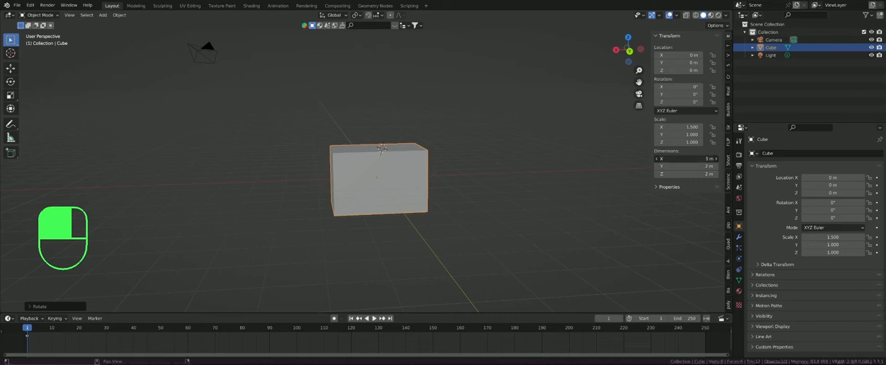
{"action": "left_click_drag", "start_coordinate": [686, 159], "coordinate": [727, 158]}
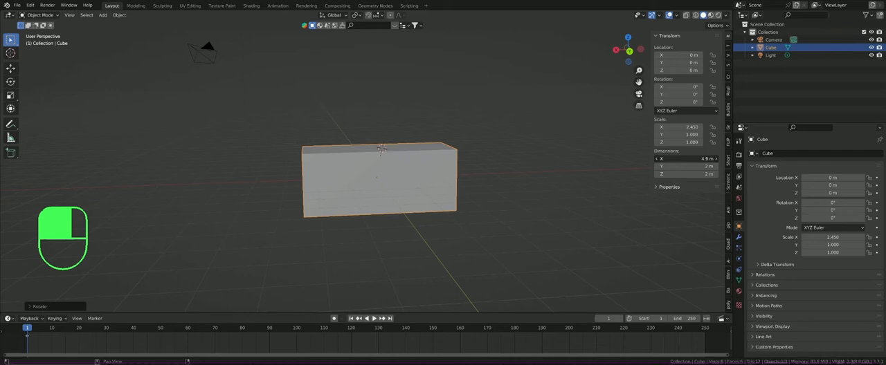
{"action": "left_click_drag", "start_coordinate": [727, 159], "coordinate": [701, 159]}
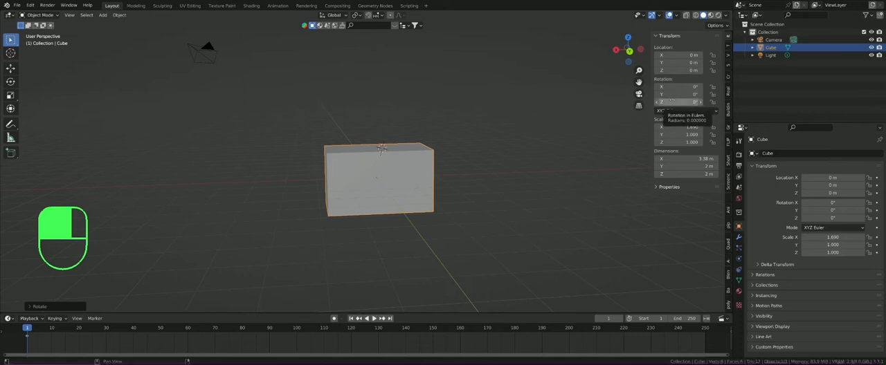
{"action": "left_click_drag", "start_coordinate": [672, 102], "coordinate": [778, 102]}
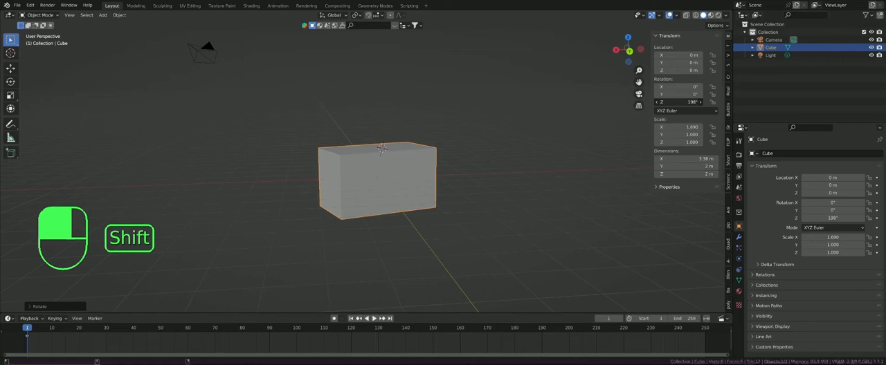
{"action": "left_click_drag", "start_coordinate": [777, 102], "coordinate": [771, 102], "text": "shift"}
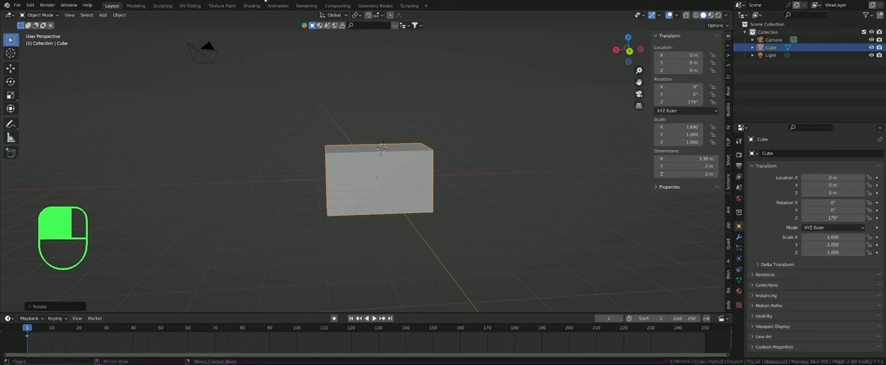
Step: View the Modeling workspace, return to Layout, and play the timeline, stopping at frame 212
{"action": "left_click", "coordinate": [139, 6]}
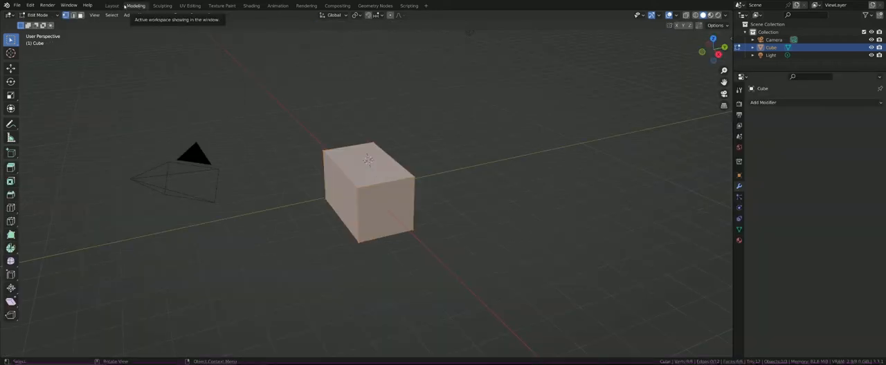
{"action": "left_click", "coordinate": [113, 6]}
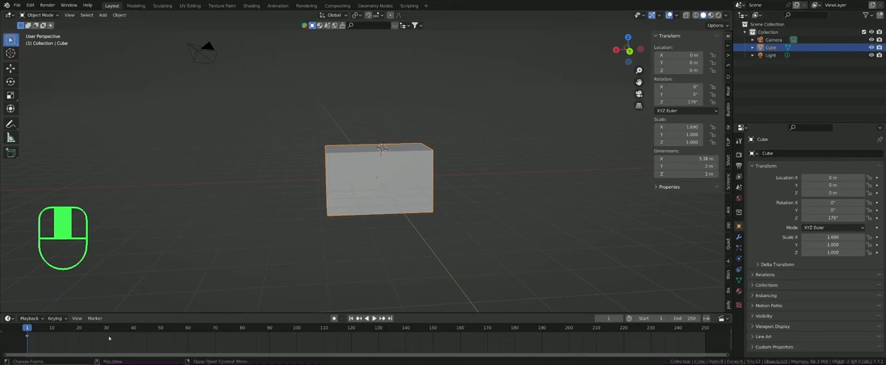
{"action": "key", "text": "space"}
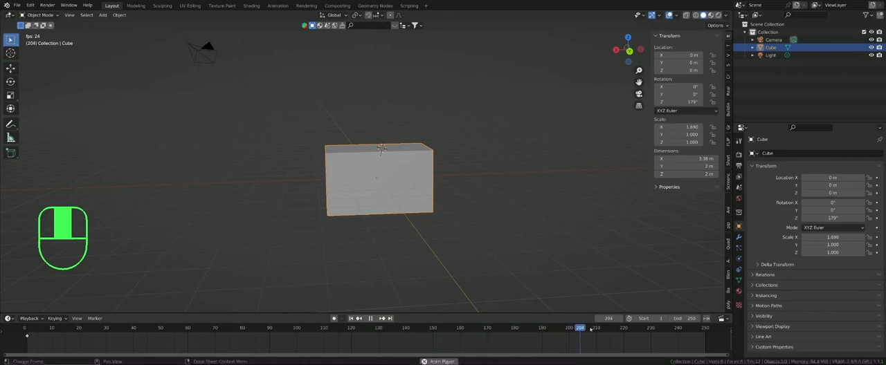
{"action": "key", "text": "space"}
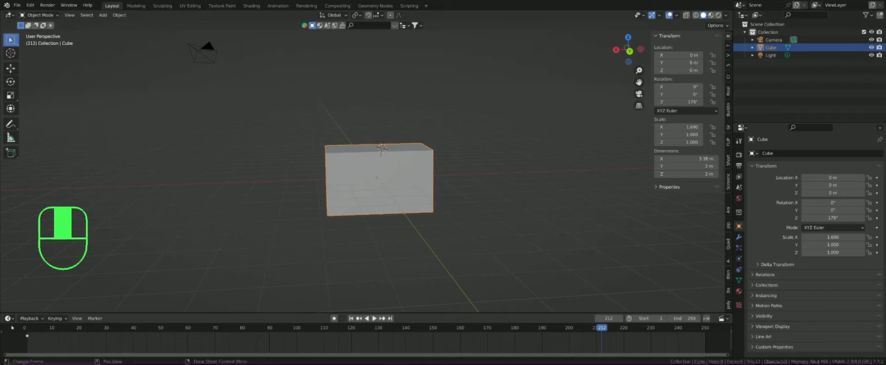
Step: Switch the cube to Object Mode in the Modeling workspace and return to the Layout workspace
{"action": "left_click", "coordinate": [136, 6]}
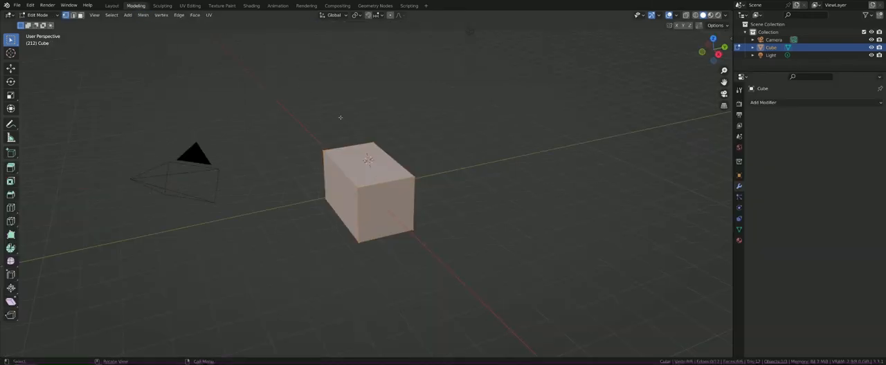
{"action": "key", "text": "Tab"}
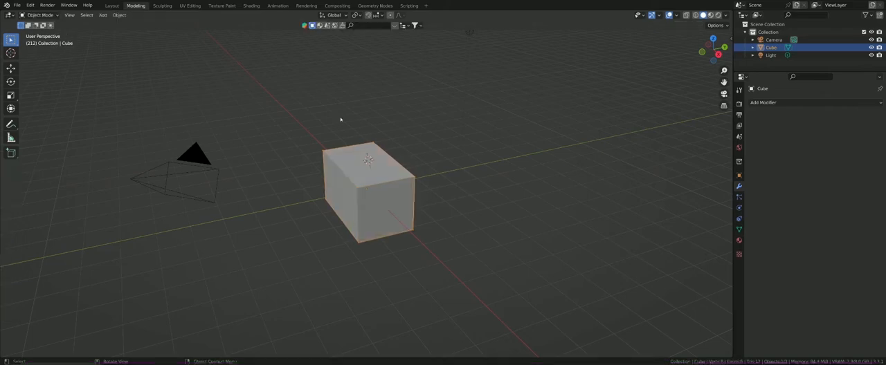
{"action": "left_click", "coordinate": [111, 6]}
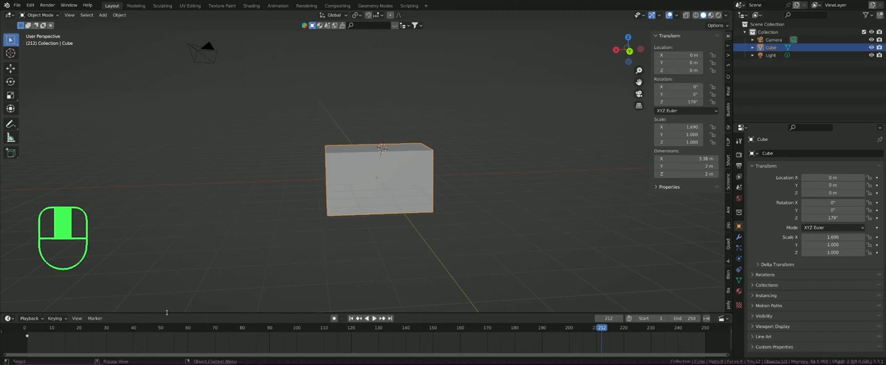
Step: Shrink the timeline area to its header row, and view the Sculpting workspace before returning to Layout
{"action": "left_click_drag", "start_coordinate": [166, 313], "coordinate": [175, 357]}
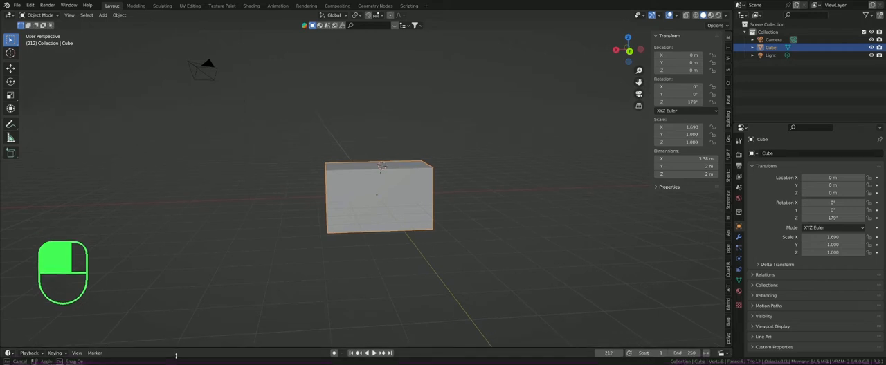
{"action": "left_click_drag", "start_coordinate": [176, 357], "coordinate": [177, 358]}
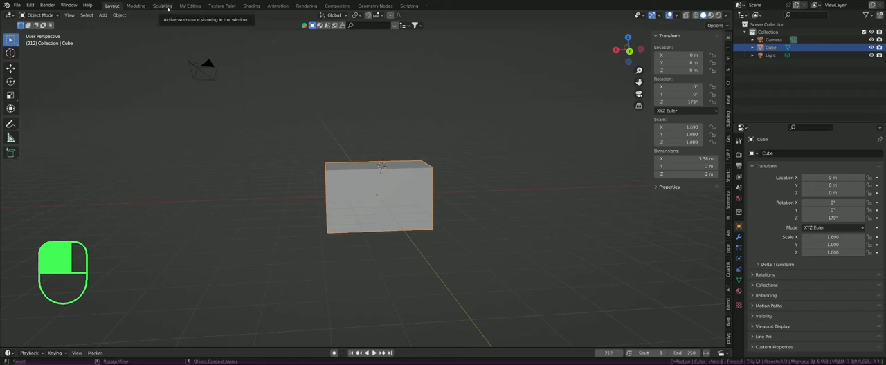
{"action": "left_click", "coordinate": [163, 5]}
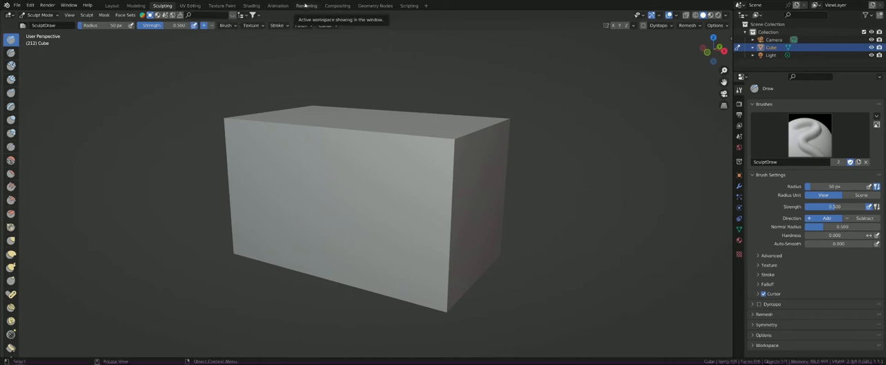
{"action": "left_click", "coordinate": [112, 6]}
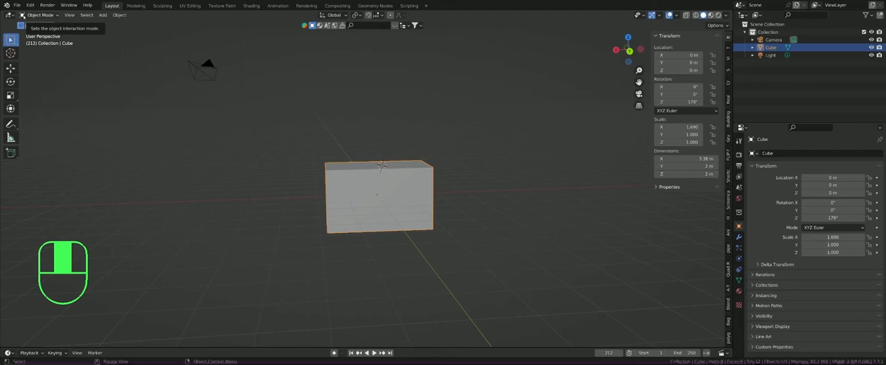
Step: Review the available interaction modes for the cube and try moving it freely in Object Mode
{"action": "left_click", "coordinate": [31, 15]}
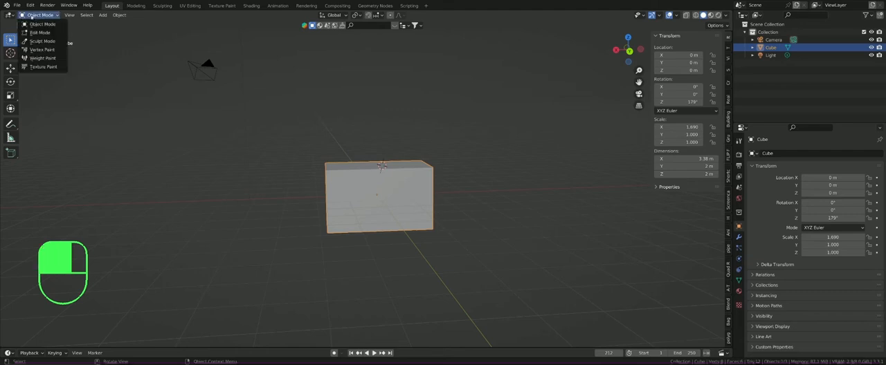
{"action": "middle_click", "coordinate": [57, 17]}
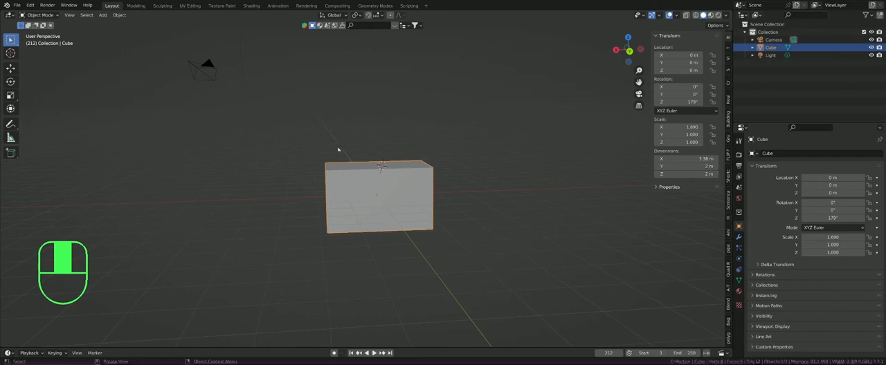
{"action": "left_click", "coordinate": [349, 172]}
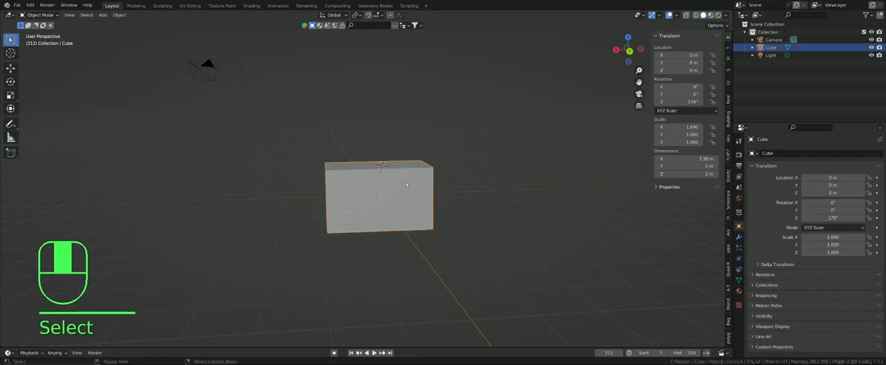
{"action": "key", "text": "g"}
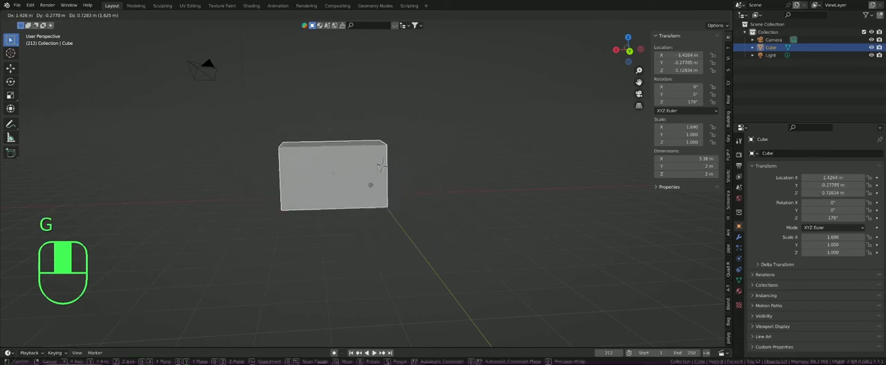
{"action": "key", "text": "Escape"}
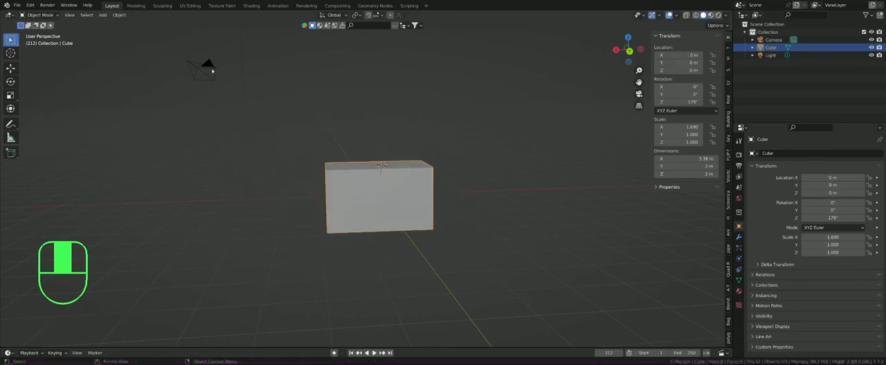
Step: Select the camera, the light and the cube one after another directly in the 3D viewport
{"action": "left_click", "coordinate": [211, 71]}
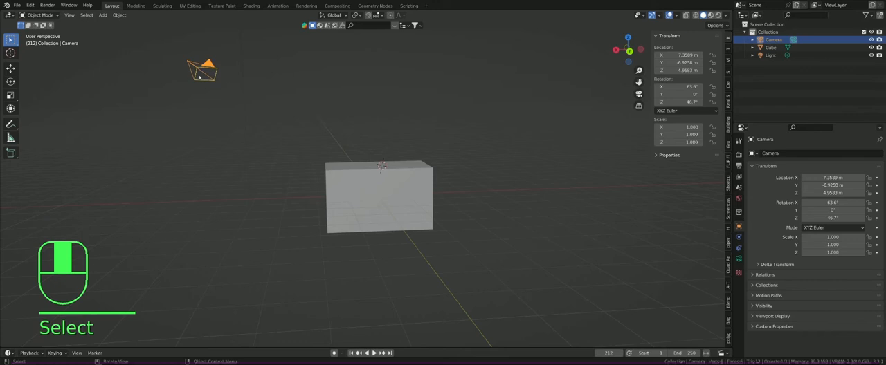
{"action": "middle_click_drag", "start_coordinate": [271, 69], "coordinate": [250, 100], "text": "shift"}
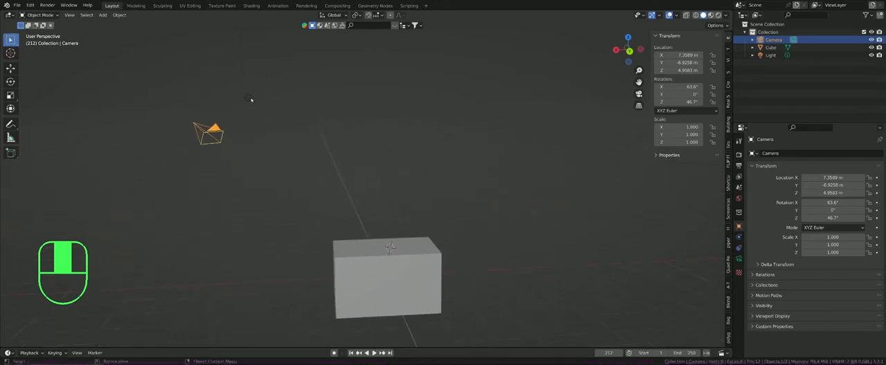
{"action": "left_click", "coordinate": [250, 100]}
{"action": "left_click", "coordinate": [400, 249]}
{"action": "middle_click_drag", "start_coordinate": [405, 222], "coordinate": [384, 151], "text": "shift"}
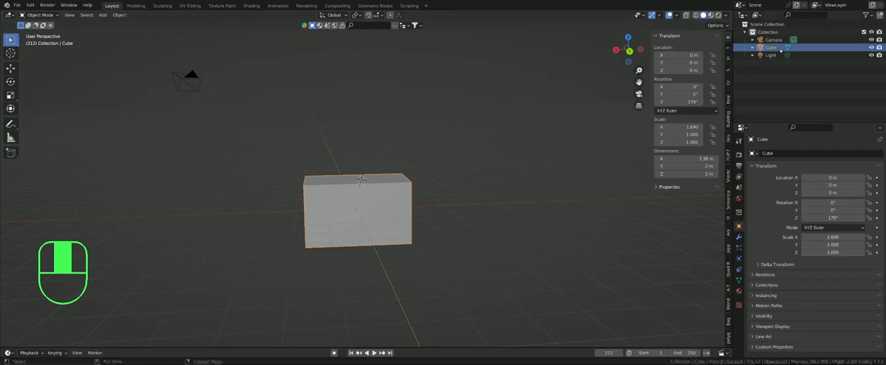
Step: Keep the Outliner as the editor type and select the Camera, Cube and Light in its object list
{"action": "left_click", "coordinate": [741, 14]}
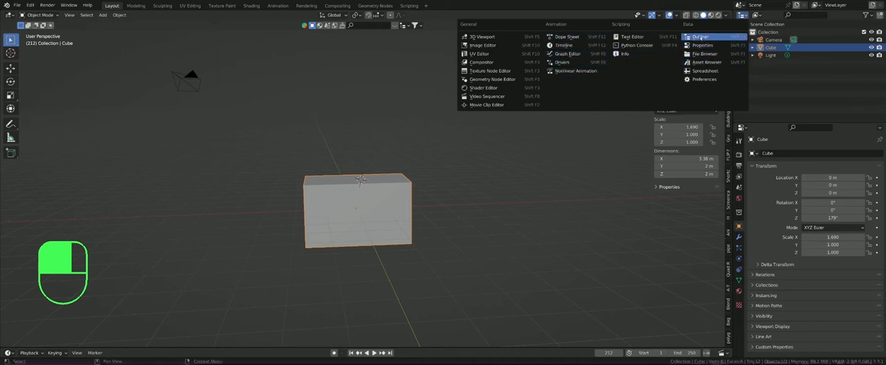
{"action": "left_click", "coordinate": [701, 37]}
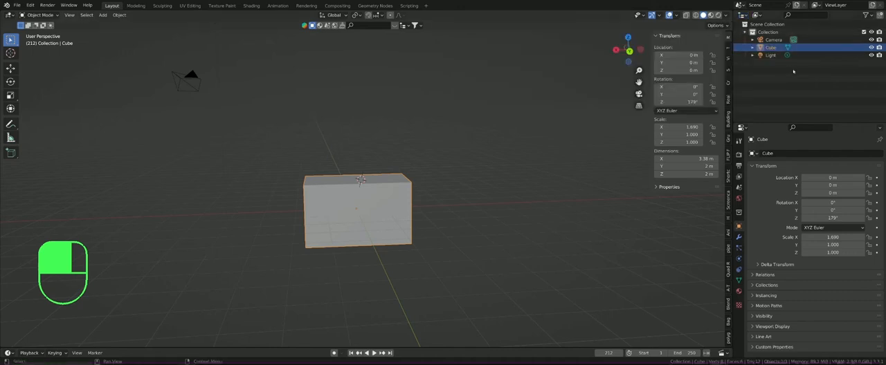
{"action": "left_click", "coordinate": [773, 39]}
{"action": "left_click", "coordinate": [775, 49]}
{"action": "left_click", "coordinate": [774, 56]}
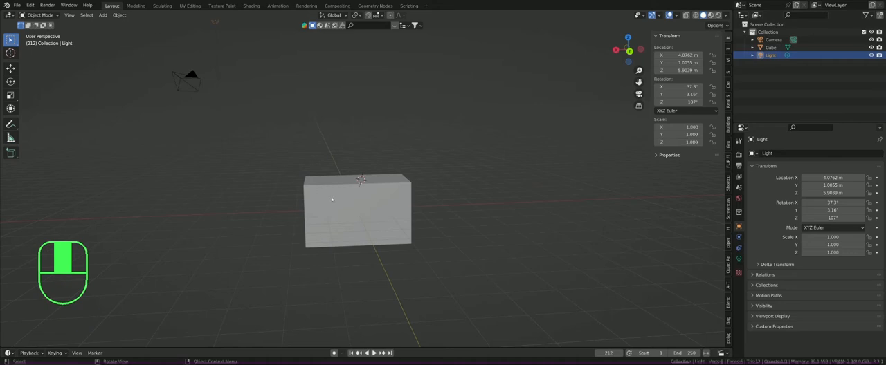
Step: Select the cube in the viewport, switch it to Edit Mode and return it to Object Mode
{"action": "left_click", "coordinate": [332, 200]}
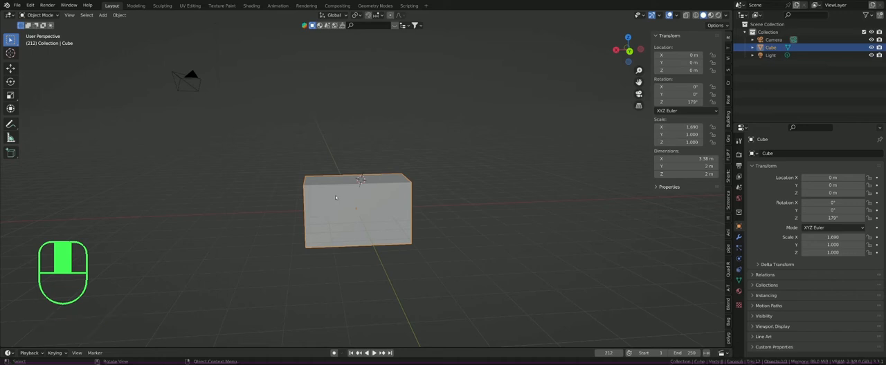
{"action": "left_click", "coordinate": [42, 15]}
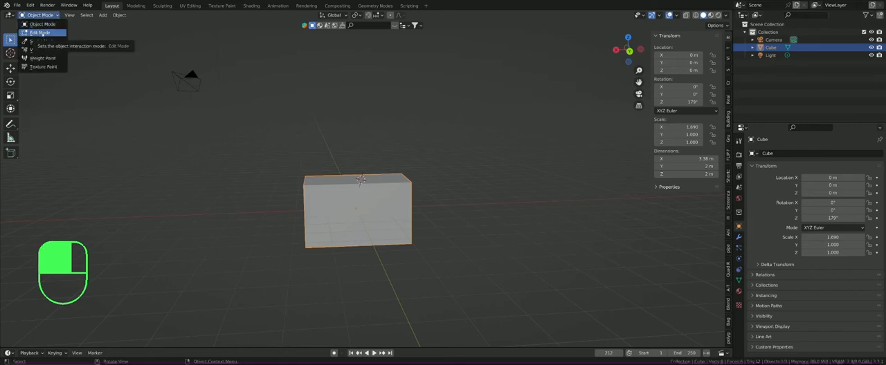
{"action": "left_click", "coordinate": [42, 33]}
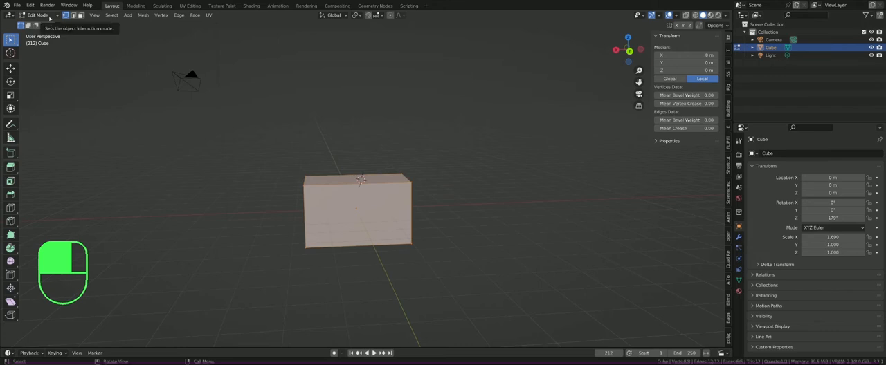
{"action": "left_click", "coordinate": [50, 18]}
{"action": "left_click", "coordinate": [38, 22]}
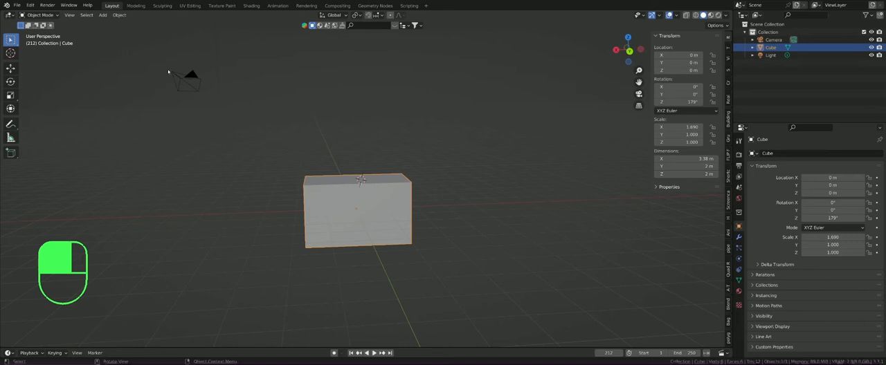
Step: Toggle the cube between Object Mode and Edit Mode, select single upper corner vertices, and return to Object Mode
{"action": "key", "text": "Tab"}
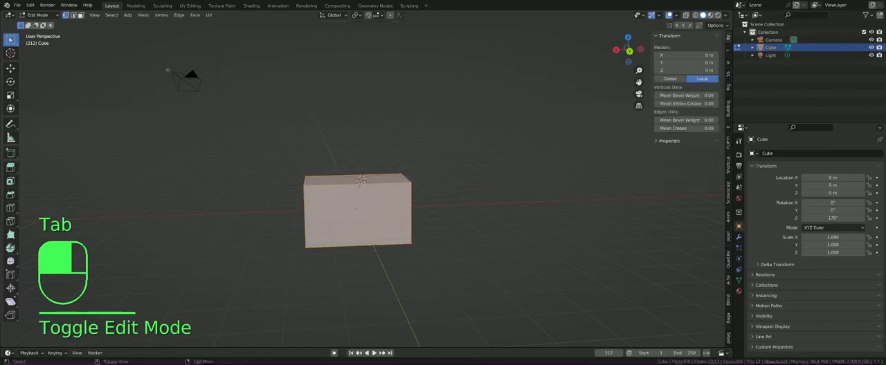
{"action": "key", "text": "Tab"}
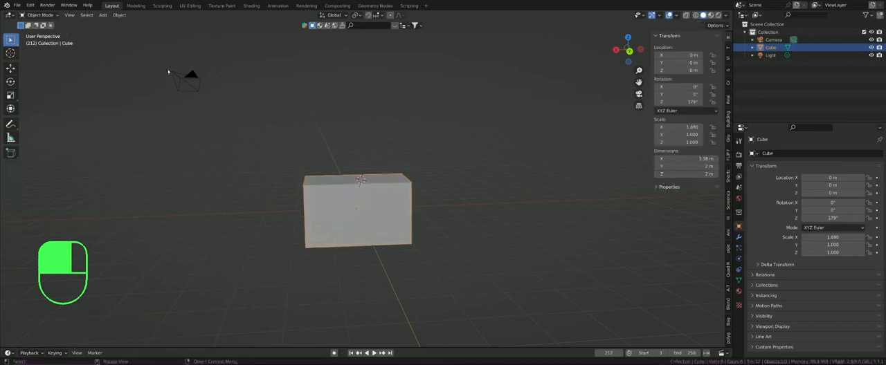
{"action": "key", "text": "Tab"}
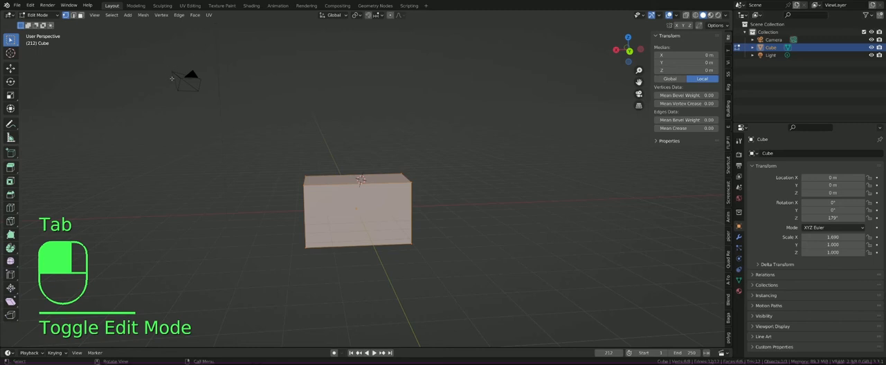
{"action": "left_click", "coordinate": [322, 178]}
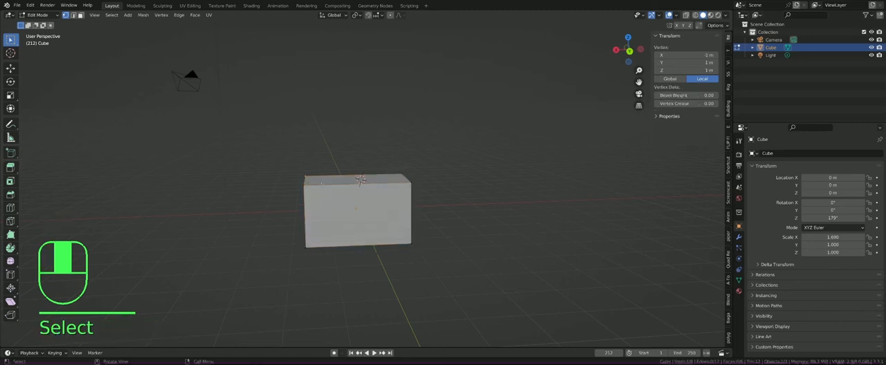
{"action": "left_click", "coordinate": [304, 186]}
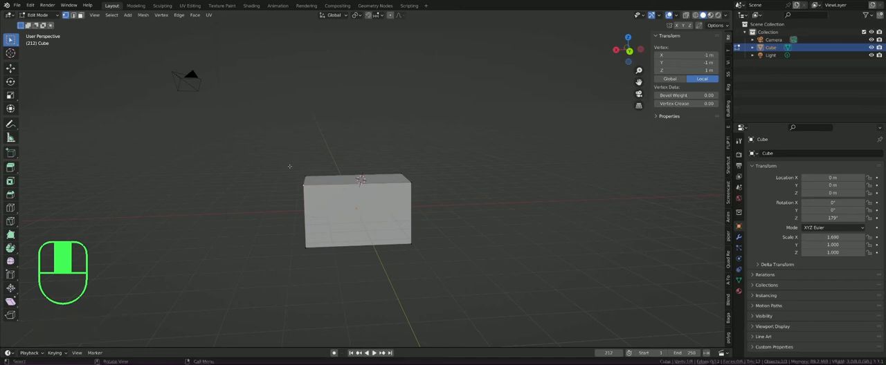
{"action": "key", "text": "Tab"}
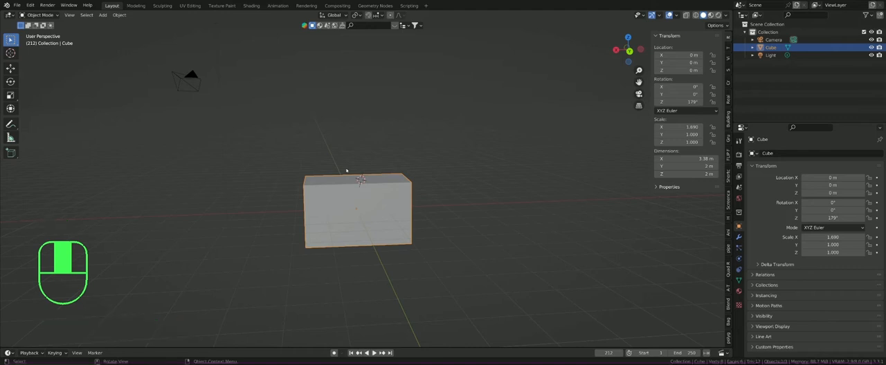
Step: Review the viewport's View options and add a Monkey mesh to the scene
{"action": "left_click", "coordinate": [71, 15]}
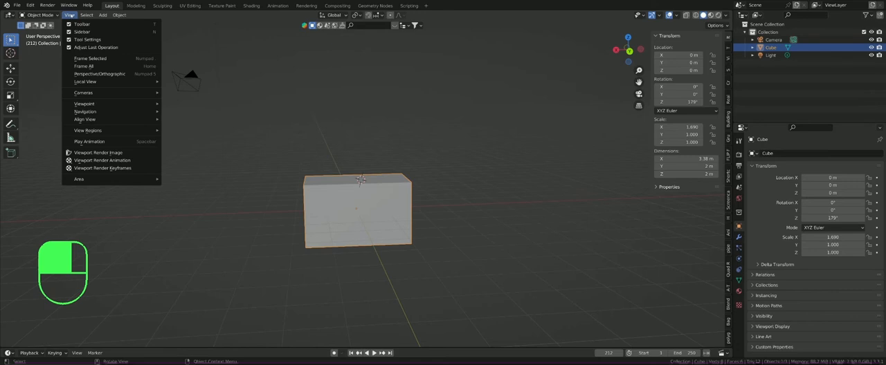
{"action": "mouse_move", "coordinate": [80, 14]}
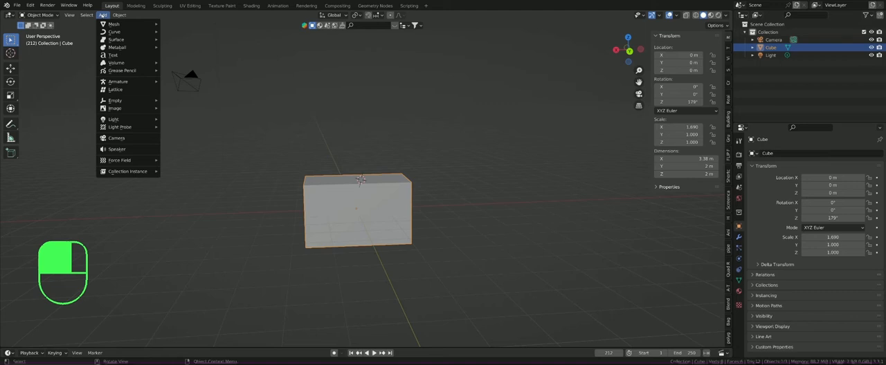
{"action": "mouse_move", "coordinate": [109, 26]}
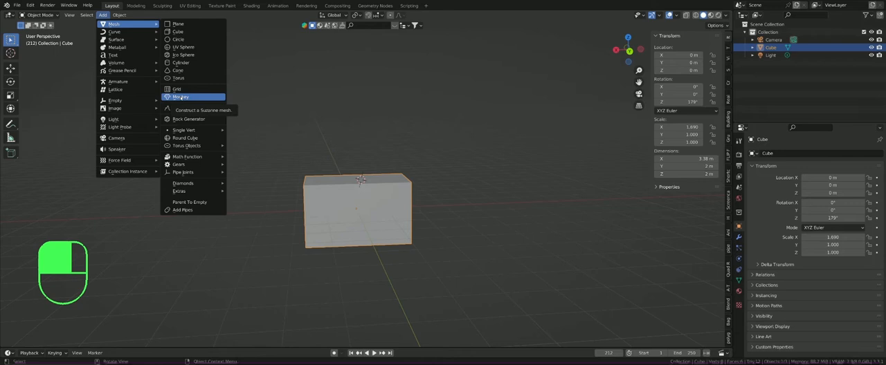
{"action": "left_click", "coordinate": [180, 98]}
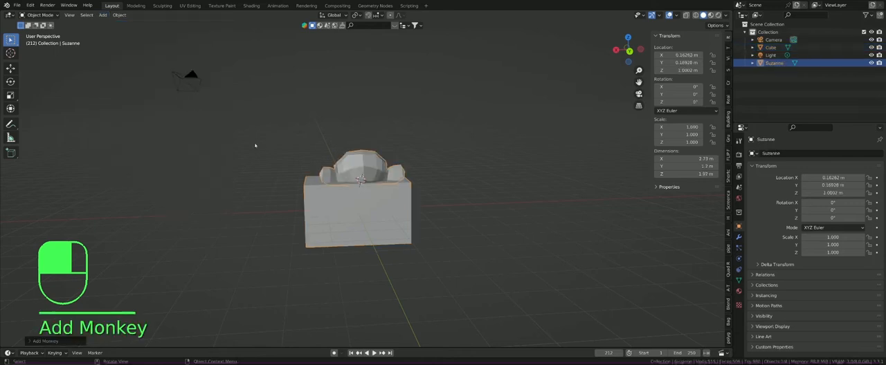
Step: View the monkey from its face side and delete the cube that covers its lower half
{"action": "scroll", "coordinate": [350, 175], "scroll_direction": "up", "scroll_amount": 2}
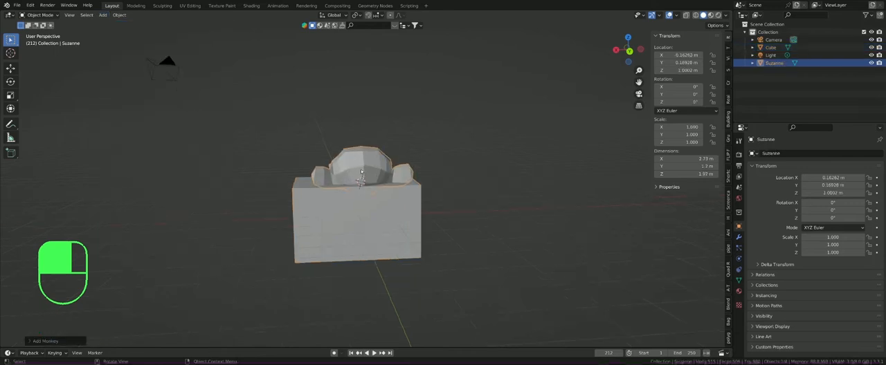
{"action": "middle_click_drag", "start_coordinate": [350, 178], "coordinate": [508, 180]}
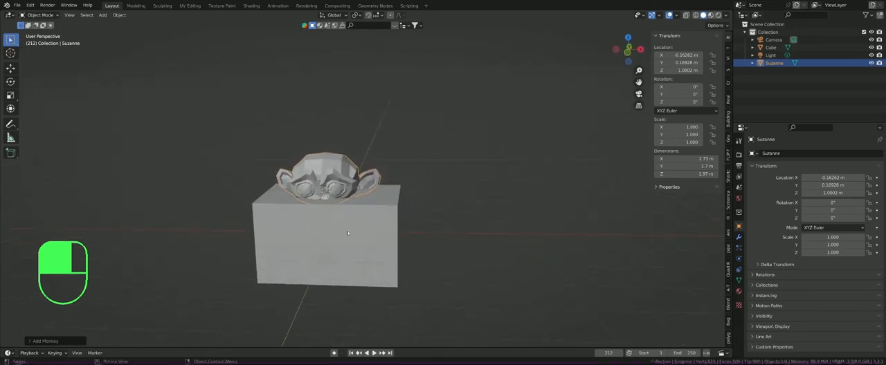
{"action": "middle_click_drag", "start_coordinate": [356, 210], "coordinate": [316, 179]}
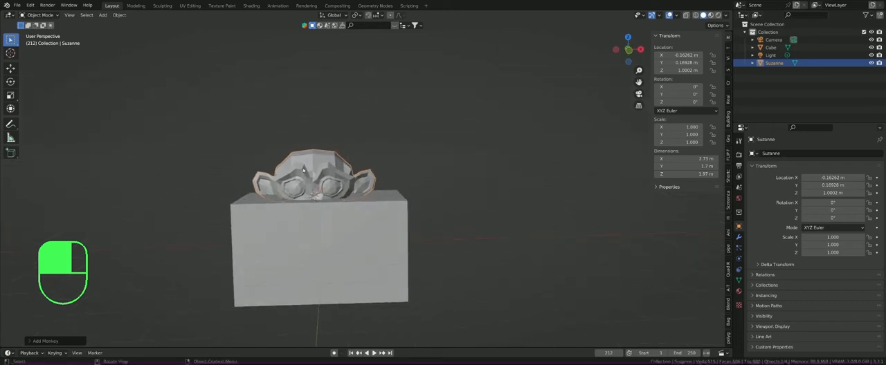
{"action": "scroll", "coordinate": [282, 189], "scroll_direction": "up", "scroll_amount": 1}
{"action": "scroll", "coordinate": [276, 198], "scroll_direction": "down", "scroll_amount": 1}
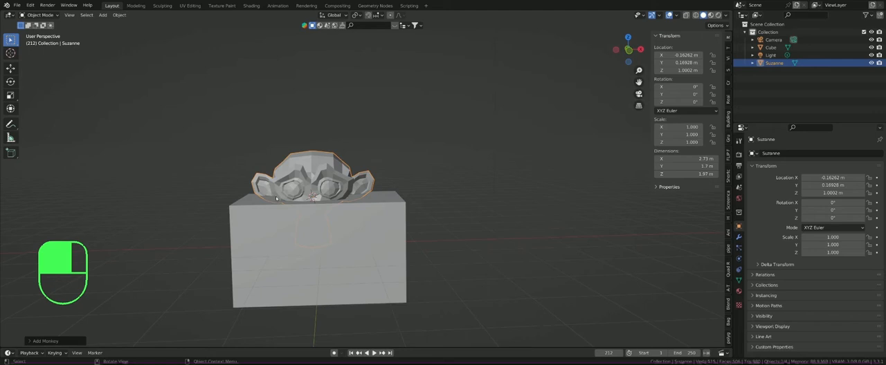
{"action": "left_click", "coordinate": [238, 207]}
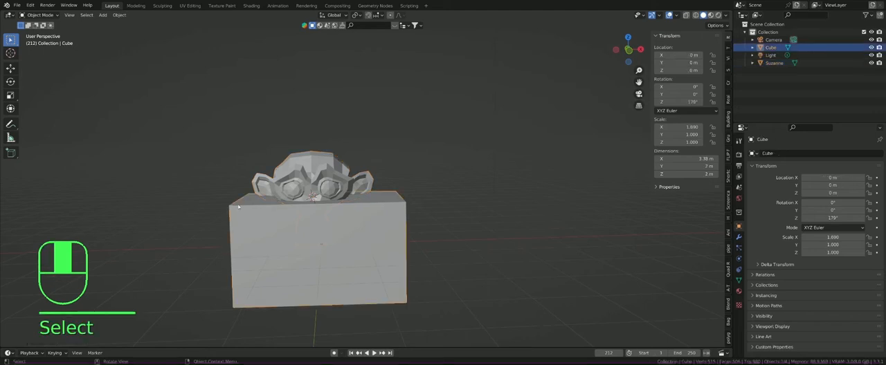
{"action": "key", "text": "Delete"}
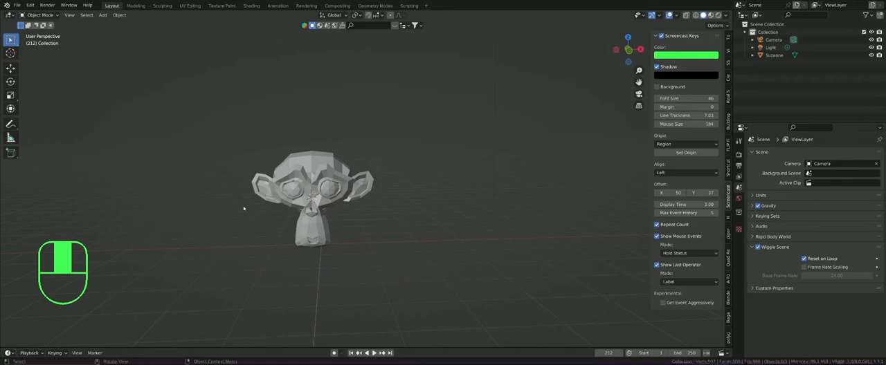
Step: Undo and redo the cube's deletion twice, ending with the cube deleted
{"action": "key", "text": "ctrl+z"}
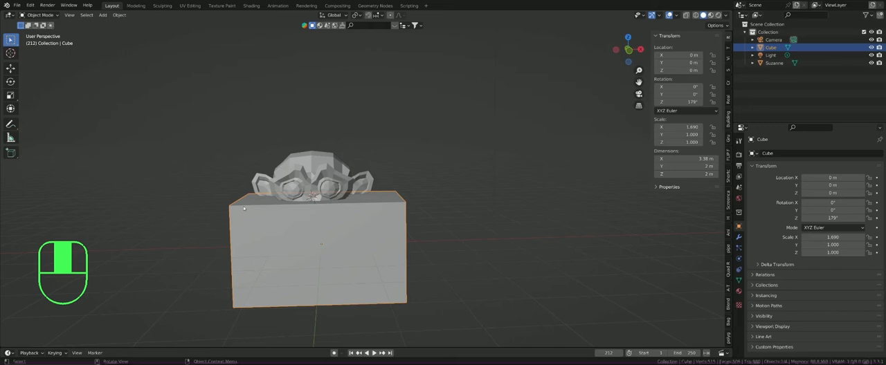
{"action": "key", "text": "ctrl+shift+z"}
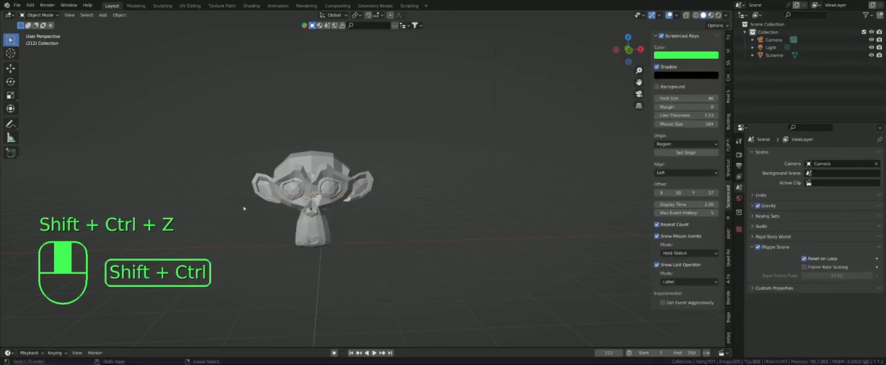
{"action": "key", "text": "ctrl+z"}
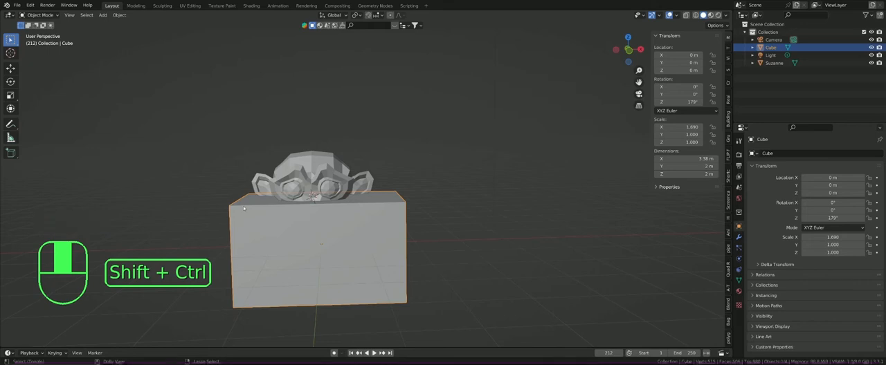
{"action": "key", "text": "ctrl+shift+z"}
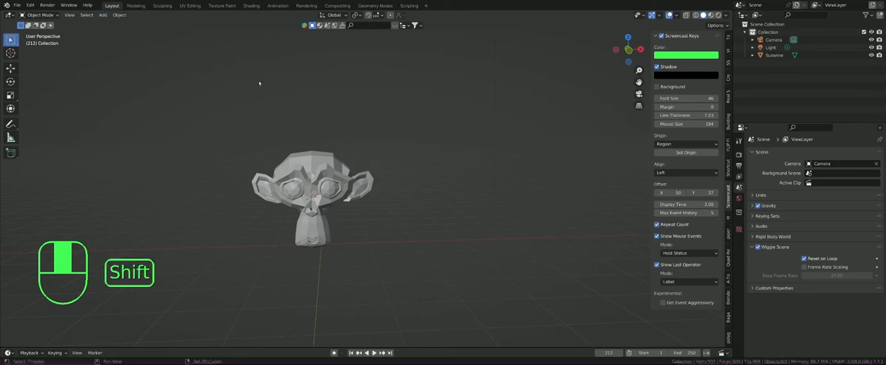
Step: Open the list of Mesh primitives that can be added to the scene
{"action": "key", "text": "shift+a"}
{"action": "mouse_move", "coordinate": [259, 82]}
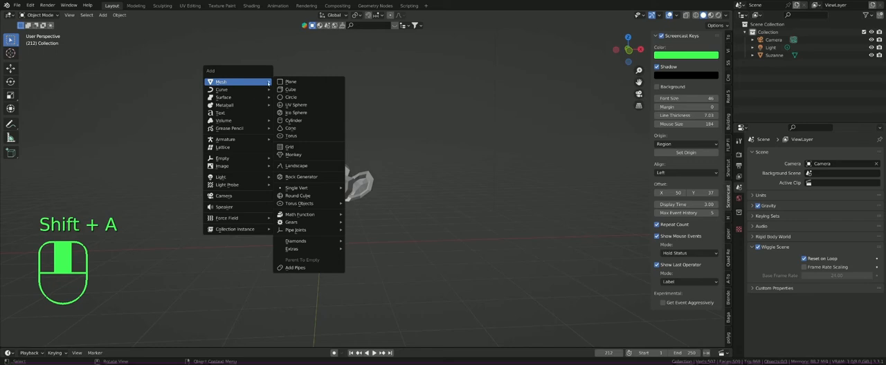
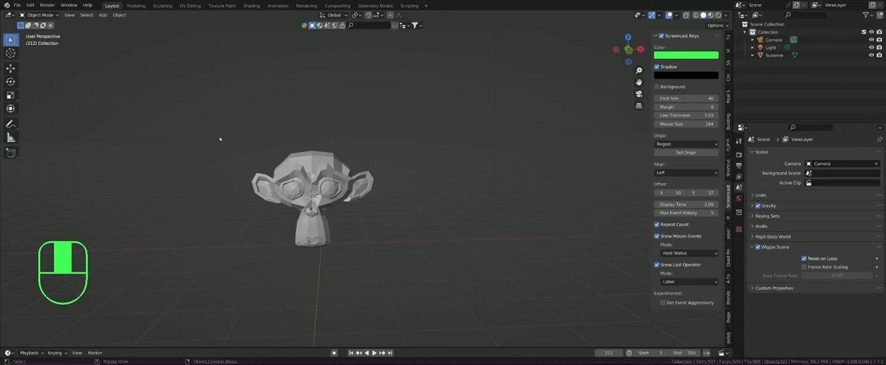
Step: Draw a closed, wavy freehand annotation outline in the empty space above and beside the monkey's head
{"action": "key", "text": "d"}
{"action": "key", "text": "d"}
{"action": "key", "text": "d"}
{"action": "key", "text": "d"}
{"action": "key", "text": "d"}
{"action": "key", "text": "d"}
{"action": "key", "text": "d"}
{"action": "key", "text": "d"}
{"action": "key", "text": "d"}
{"action": "key", "text": "d"}
{"action": "key", "text": "d"}
{"action": "key", "text": "d"}
{"action": "key", "text": "d"}
{"action": "key", "text": "d"}
{"action": "key", "text": "d"}
{"action": "key", "text": "d"}
{"action": "key", "text": "d"}
{"action": "key", "text": "d"}
{"action": "key", "text": "d"}
{"action": "key", "text": "d"}
{"action": "key", "text": "d"}
{"action": "key", "text": "d"}
{"action": "key", "text": "d"}
{"action": "key", "text": "d"}
{"action": "key", "text": "d"}
{"action": "key", "text": "d"}
{"action": "key", "text": "d"}
{"action": "key", "text": "d"}
{"action": "key", "text": "d"}
{"action": "key", "text": "d"}
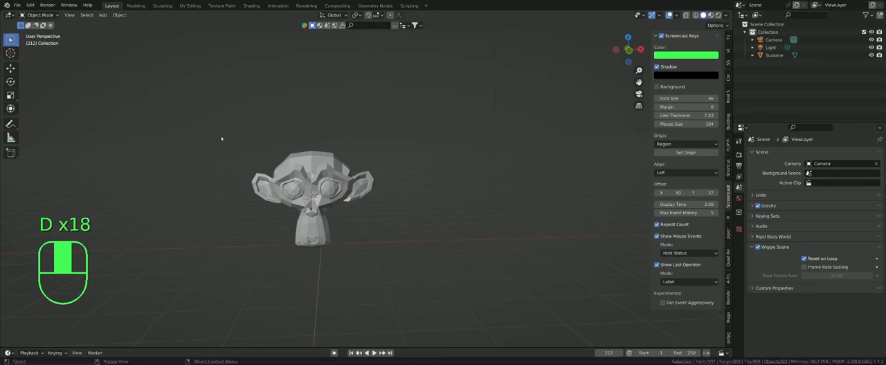
{"action": "key", "text": "d"}
{"action": "key", "text": "d"}
{"action": "key", "text": "d"}
{"action": "key", "text": "d"}
{"action": "key", "text": "d"}
{"action": "key", "text": "d"}
{"action": "key", "text": "d"}
{"action": "key", "text": "d"}
{"action": "key", "text": "d"}
{"action": "key", "text": "d"}
{"action": "key", "text": "d"}
{"action": "key", "text": "d"}
{"action": "key", "text": "d"}
{"action": "key", "text": "d"}
{"action": "key", "text": "d"}
{"action": "key", "text": "d"}
{"action": "key", "text": "d"}
{"action": "key", "text": "d"}
{"action": "key", "text": "d"}
{"action": "key", "text": "d"}
{"action": "key", "text": "d"}
{"action": "key", "text": "d"}
{"action": "key", "text": "d"}
{"action": "key", "text": "d"}
{"action": "key", "text": "d"}
{"action": "key", "text": "d"}
{"action": "key", "text": "d"}
{"action": "key", "text": "d"}
{"action": "key", "text": "d"}
{"action": "key", "text": "d"}
{"action": "key", "text": "d"}
{"action": "key", "text": "d"}
{"action": "key", "text": "d"}
{"action": "key", "text": "d"}
{"action": "key", "text": "d"}
{"action": "key", "text": "d"}
{"action": "key", "text": "d"}
{"action": "key", "text": "d"}
{"action": "key", "text": "d"}
{"action": "key", "text": "d"}
{"action": "key", "text": "d"}
{"action": "key", "text": "d"}
{"action": "key", "text": "d"}
{"action": "key", "text": "d"}
{"action": "key", "text": "d"}
{"action": "key", "text": "d"}
{"action": "key", "text": "d"}
{"action": "key", "text": "d"}
{"action": "key", "text": "d"}
{"action": "key", "text": "d"}
{"action": "key", "text": "d"}
{"action": "key", "text": "d"}
{"action": "key", "text": "d"}
{"action": "key", "text": "d"}
{"action": "key", "text": "d"}
{"action": "key", "text": "d"}
{"action": "key", "text": "d"}
{"action": "key", "text": "d"}
{"action": "key", "text": "d"}
{"action": "key", "text": "d"}
{"action": "key", "text": "d"}
{"action": "key", "text": "d"}
{"action": "key", "text": "d"}
{"action": "key", "text": "d"}
{"action": "key", "text": "d"}
{"action": "key", "text": "d"}
{"action": "key", "text": "d"}
{"action": "key", "text": "d"}
{"action": "key", "text": "d"}
{"action": "key", "text": "d"}
{"action": "key", "text": "d"}
{"action": "key", "text": "d"}
{"action": "key", "text": "d"}
{"action": "key", "text": "d"}
{"action": "mouse_move", "coordinate": [221, 86]}
{"action": "left_mouse_down"}
{"action": "mouse_move", "coordinate": [196, 104]}
{"action": "mouse_move", "coordinate": [232, 141]}
{"action": "mouse_move", "coordinate": [178, 158]}
{"action": "mouse_move", "coordinate": [205, 178]}
{"action": "mouse_move", "coordinate": [238, 174]}
{"action": "mouse_move", "coordinate": [263, 153]}
{"action": "mouse_move", "coordinate": [257, 122]}
{"action": "mouse_move", "coordinate": [220, 85]}
{"action": "left_mouse_up"}
{"action": "key", "text": "d"}
{"action": "key", "text": "d"}
{"action": "key", "text": "d"}
{"action": "key", "text": "d"}
{"action": "key", "text": "d"}
{"action": "key", "text": "d"}
{"action": "key", "text": "d"}
{"action": "key", "text": "d"}
{"action": "key", "text": "d"}
{"action": "key", "text": "d"}
{"action": "key", "text": "d"}
{"action": "key", "text": "d"}
{"action": "key", "text": "d"}
{"action": "key", "text": "d"}
{"action": "key", "text": "d"}
{"action": "key", "text": "d"}
{"action": "key", "text": "d"}
{"action": "key", "text": "d"}
{"action": "key", "text": "d"}
{"action": "key", "text": "d"}
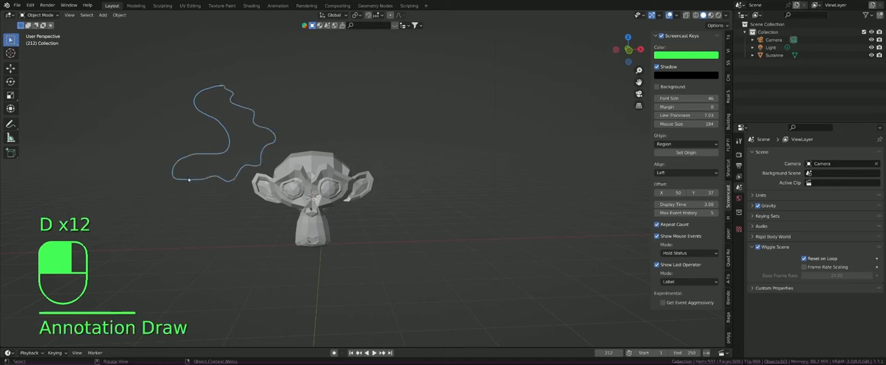
{"action": "key", "text": "d"}
{"action": "key", "text": "d"}
{"action": "key", "text": "d"}
{"action": "key", "text": "d"}
{"action": "key", "text": "d"}
{"action": "key", "text": "d"}
{"action": "key", "text": "d"}
{"action": "key", "text": "d"}
{"action": "key", "text": "d"}
{"action": "key", "text": "d"}
{"action": "key", "text": "d"}
{"action": "key", "text": "d"}
{"action": "key", "text": "d"}
{"action": "key", "text": "d"}
{"action": "key", "text": "d"}
{"action": "key", "text": "d"}
{"action": "key", "text": "d"}
{"action": "key", "text": "d"}
{"action": "key", "text": "d"}
{"action": "key", "text": "d"}
{"action": "key", "text": "d"}
{"action": "key", "text": "d"}
{"action": "key", "text": "d"}
{"action": "key", "text": "d"}
{"action": "key", "text": "d"}
{"action": "key", "text": "d"}
{"action": "key", "text": "d"}
{"action": "key", "text": "d"}
{"action": "key", "text": "d"}
{"action": "key", "text": "d"}
{"action": "key", "text": "d"}
{"action": "key", "text": "d"}
{"action": "key", "text": "d"}
{"action": "key", "text": "d"}
{"action": "key", "text": "d"}
{"action": "key", "text": "d"}
{"action": "key", "text": "d"}
{"action": "key", "text": "d"}
{"action": "key", "text": "d"}
{"action": "key", "text": "d"}
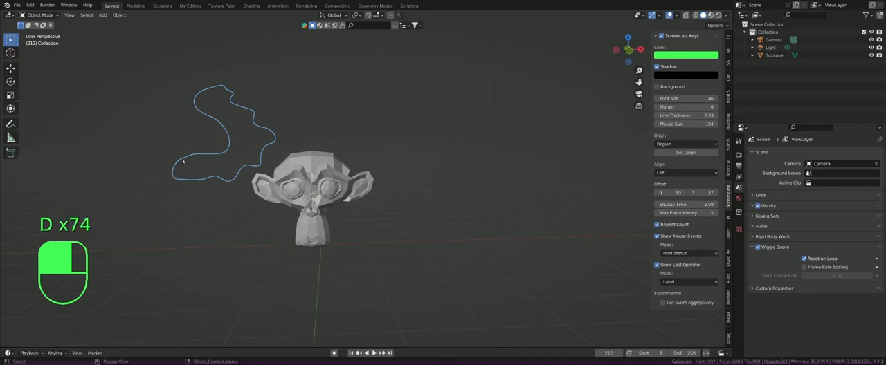
Step: Erase the freehand annotation outline beside the monkey's head
{"action": "key", "text": "d"}
{"action": "key", "text": "d"}
{"action": "key", "text": "d"}
{"action": "key", "text": "d"}
{"action": "key", "text": "d"}
{"action": "key", "text": "d"}
{"action": "key", "text": "d"}
{"action": "key", "text": "d"}
{"action": "key", "text": "d"}
{"action": "key", "text": "d"}
{"action": "key", "text": "d"}
{"action": "key", "text": "d"}
{"action": "key", "text": "d"}
{"action": "key", "text": "d"}
{"action": "key", "text": "d"}
{"action": "key", "text": "d"}
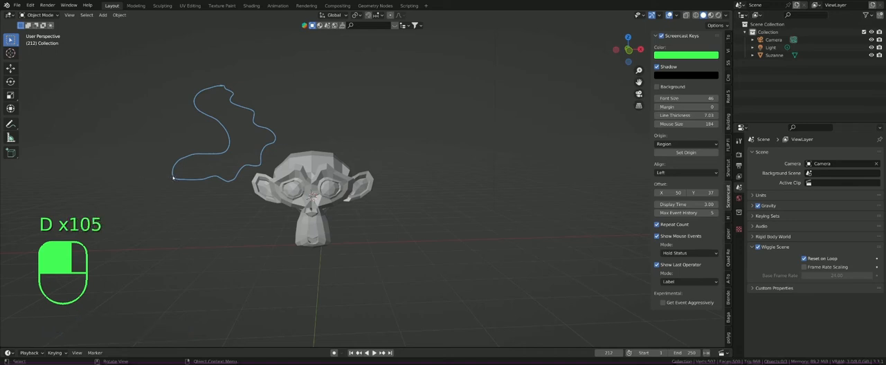
{"action": "mouse_move", "coordinate": [175, 178]}
{"action": "right_mouse_down"}
{"action": "mouse_move", "coordinate": [178, 161]}
{"action": "mouse_move", "coordinate": [214, 152]}
{"action": "mouse_move", "coordinate": [228, 131]}
{"action": "mouse_move", "coordinate": [194, 95]}
{"action": "mouse_move", "coordinate": [232, 87]}
{"action": "mouse_move", "coordinate": [271, 144]}
{"action": "mouse_move", "coordinate": [224, 180]}
{"action": "mouse_move", "coordinate": [190, 182]}
{"action": "mouse_move", "coordinate": [182, 178]}
{"action": "mouse_move", "coordinate": [245, 138]}
{"action": "mouse_move", "coordinate": [147, 100]}
{"action": "right_mouse_up"}
{"action": "key", "text": "d"}
{"action": "key", "text": "d"}
{"action": "key", "text": "d"}
{"action": "key", "text": "d"}
{"action": "key", "text": "d"}
{"action": "key", "text": "d"}
{"action": "key", "text": "d"}
{"action": "key", "text": "d"}
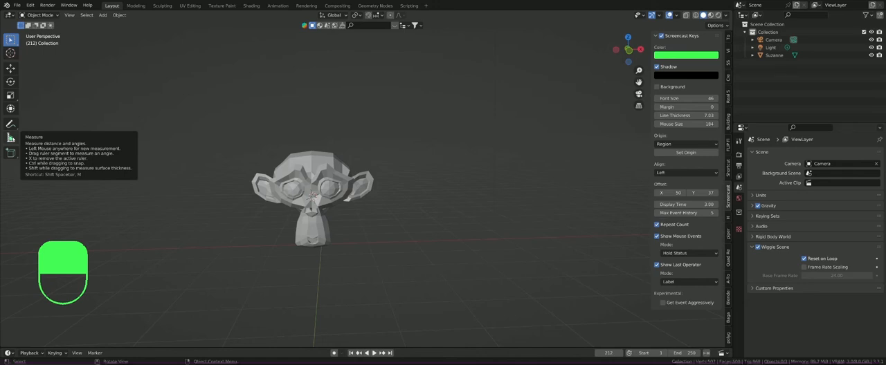
Step: Measure the monkey's width from ear tip to ear tip with the Measure tool
{"action": "left_click", "coordinate": [11, 138]}
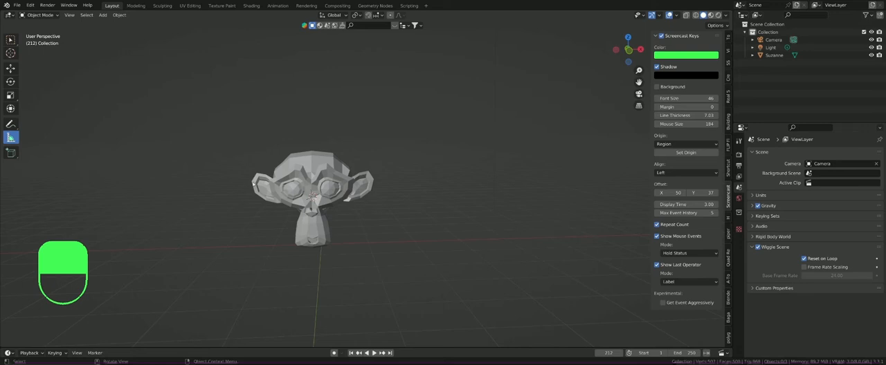
{"action": "left_click_drag", "start_coordinate": [254, 181], "coordinate": [374, 181]}
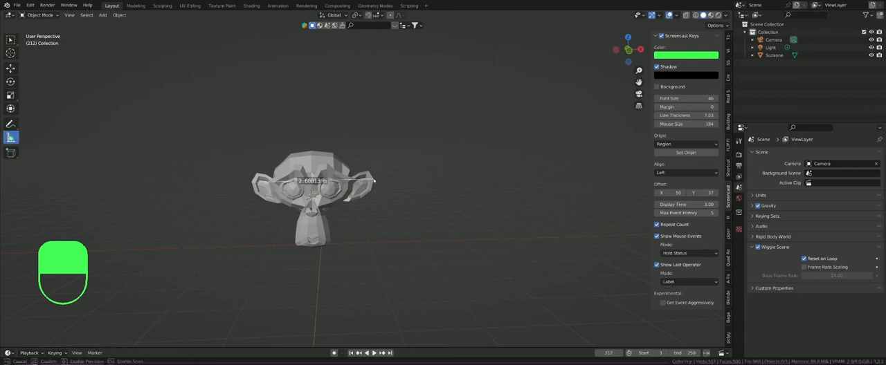
{"action": "left_click_drag", "start_coordinate": [374, 182], "coordinate": [374, 181]}
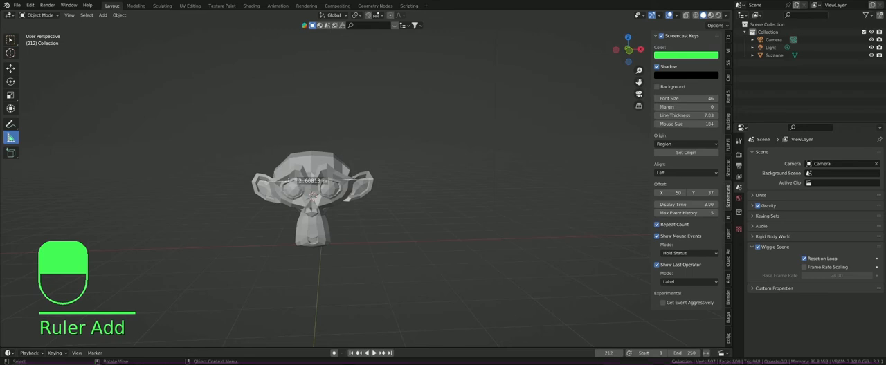
Step: Undo the ear-to-ear ruler and the annotation's erasure, and redo the erasure
{"action": "key", "text": "ctrl+z"}
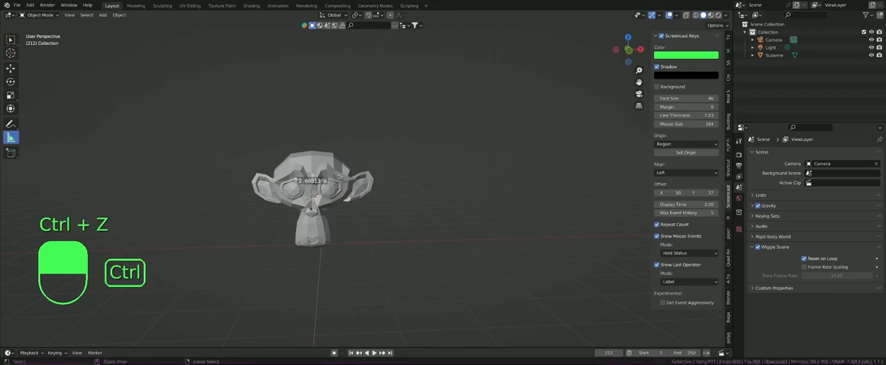
{"action": "key", "text": "ctrl+z"}
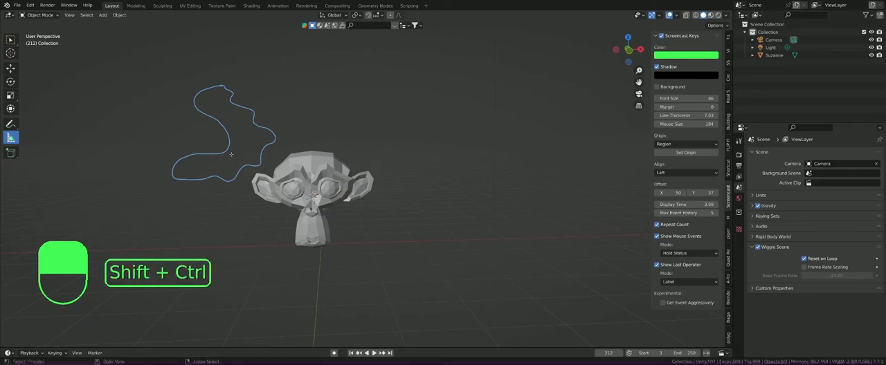
{"action": "key", "text": "ctrl+shift+z"}
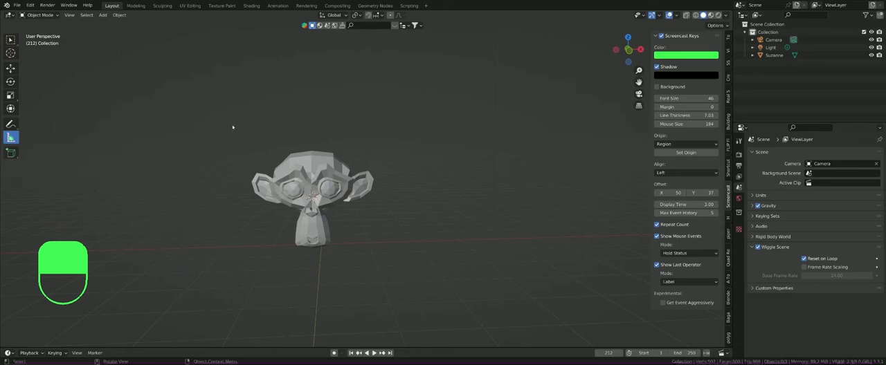
Step: Try to draw an annotation stroke just below the last tool of the viewport's toolbar
{"action": "key", "text": "shift+a"}
{"action": "mouse_move", "coordinate": [234, 126]}
{"action": "key", "text": "d"}
{"action": "key", "text": "d"}
{"action": "key", "text": "d"}
{"action": "key", "text": "d"}
{"action": "key", "text": "d"}
{"action": "key", "text": "d"}
{"action": "key", "text": "d"}
{"action": "key", "text": "d"}
{"action": "key", "text": "d"}
{"action": "key", "text": "d"}
{"action": "key", "text": "d"}
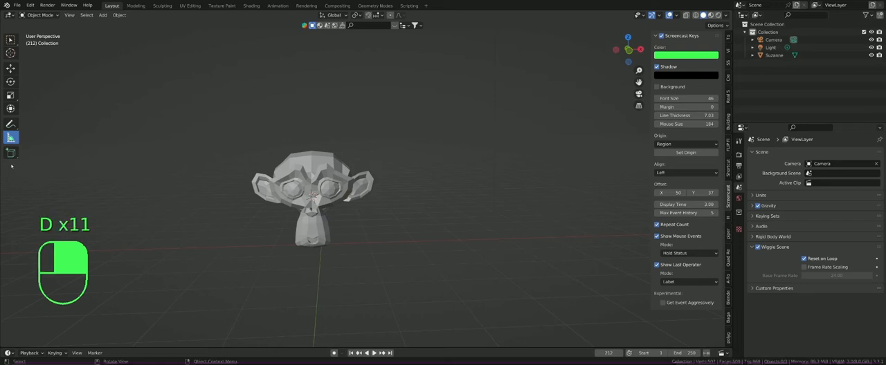
{"action": "key", "text": "d"}
{"action": "left_click_drag", "start_coordinate": [9, 166], "coordinate": [25, 165]}
{"action": "key", "text": "d"}
{"action": "key", "text": "d"}
{"action": "key", "text": "d"}
{"action": "key", "text": "d"}
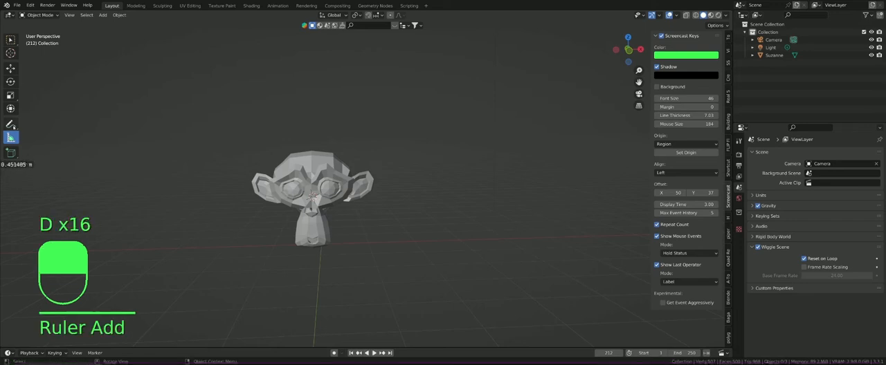
Step: Outline the viewport's column of tools with a freehand stroke using the Annotate tool
{"action": "left_click", "coordinate": [11, 124]}
{"action": "key", "text": "d"}
{"action": "mouse_move", "coordinate": [4, 165]}
{"action": "left_mouse_down"}
{"action": "mouse_move", "coordinate": [31, 154]}
{"action": "mouse_move", "coordinate": [30, 30]}
{"action": "mouse_move", "coordinate": [14, 27]}
{"action": "left_mouse_up"}
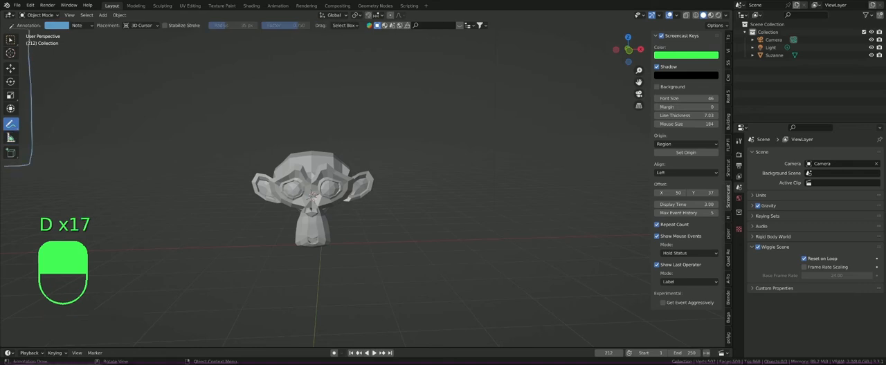
{"action": "key", "text": "d"}
{"action": "key", "text": "d"}
{"action": "key", "text": "d"}
{"action": "key", "text": "d"}
{"action": "key", "text": "d"}
{"action": "key", "text": "d"}
{"action": "key", "text": "d"}
{"action": "key", "text": "d"}
{"action": "key", "text": "d"}
{"action": "key", "text": "d"}
{"action": "key", "text": "d"}
{"action": "key", "text": "d"}
{"action": "key", "text": "d"}
{"action": "key", "text": "d"}
{"action": "key", "text": "d"}
{"action": "key", "text": "d"}
{"action": "key", "text": "d"}
{"action": "key", "text": "d"}
{"action": "key", "text": "d"}
{"action": "key", "text": "d"}
{"action": "key", "text": "d"}
{"action": "key", "text": "d"}
{"action": "key", "text": "d"}
{"action": "key", "text": "d"}
{"action": "key", "text": "d"}
{"action": "key", "text": "d"}
{"action": "key", "text": "d"}
{"action": "key", "text": "d"}
{"action": "key", "text": "d"}
{"action": "key", "text": "d"}
{"action": "key", "text": "d"}
{"action": "key", "text": "d"}
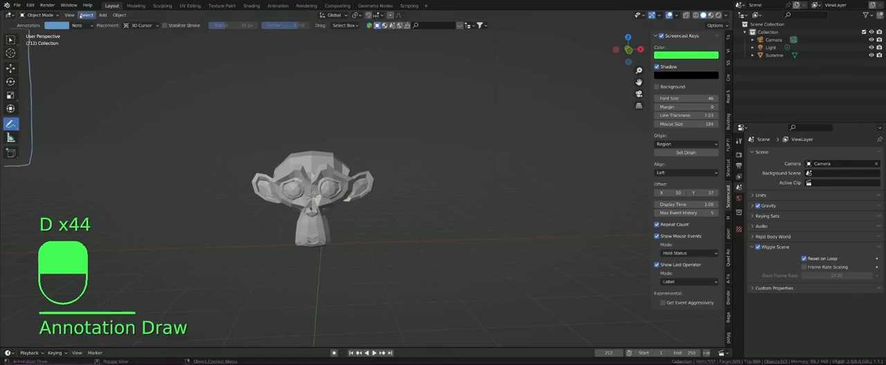
Step: Return to the Select Box tool and select the monkey
{"action": "left_click", "coordinate": [119, 15]}
{"action": "key", "text": "w"}
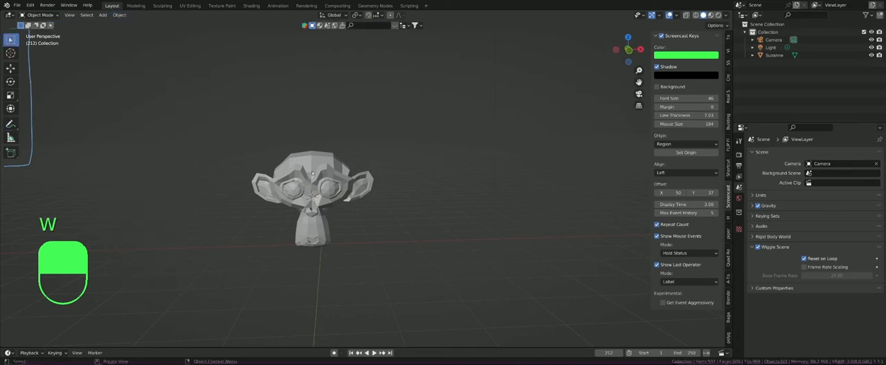
{"action": "left_click", "coordinate": [312, 174]}
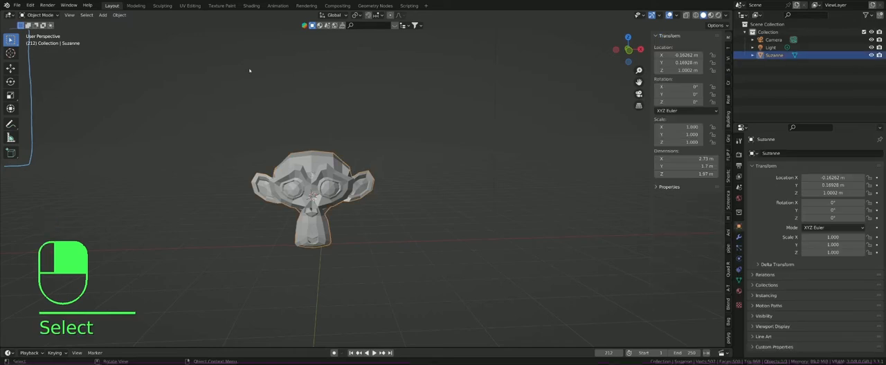
Step: Review the Apply and Transform operations available for the monkey and try its Move command
{"action": "left_click", "coordinate": [121, 15]}
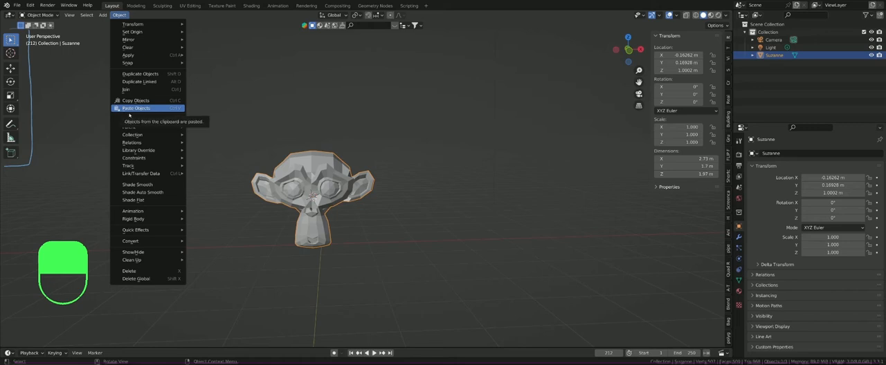
{"action": "mouse_move", "coordinate": [166, 128]}
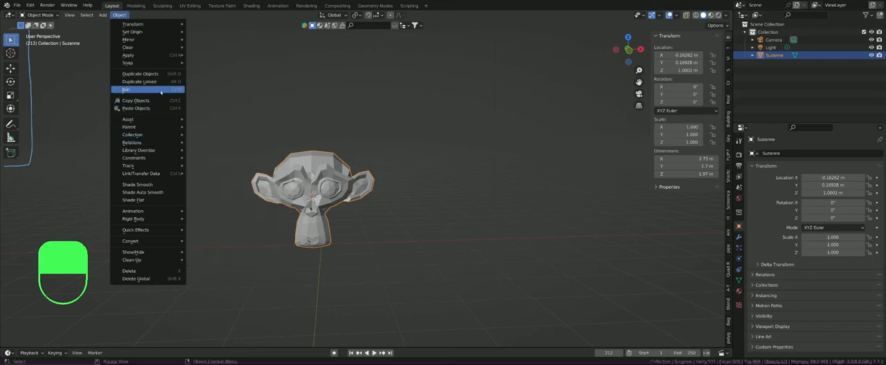
{"action": "mouse_move", "coordinate": [158, 54]}
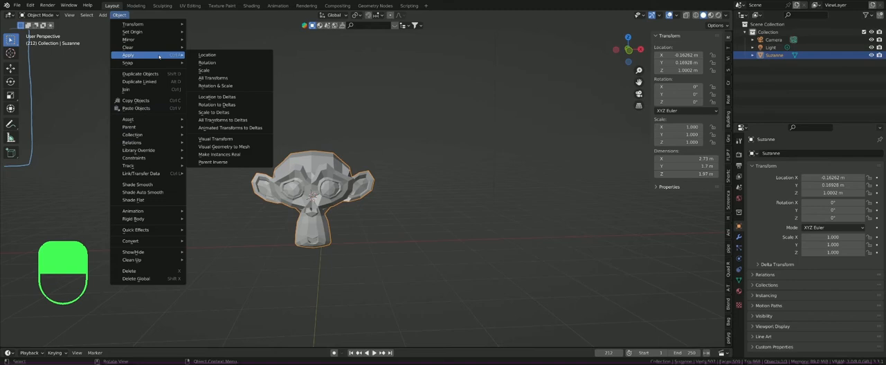
{"action": "mouse_move", "coordinate": [149, 28]}
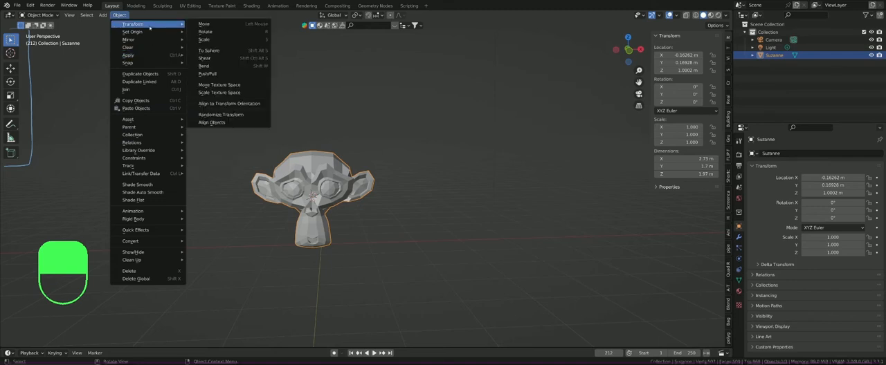
{"action": "left_click", "coordinate": [211, 25]}
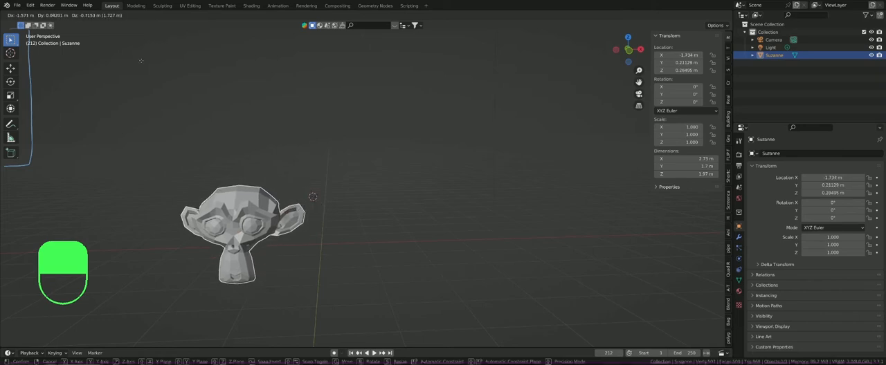
{"action": "key", "text": "Escape"}
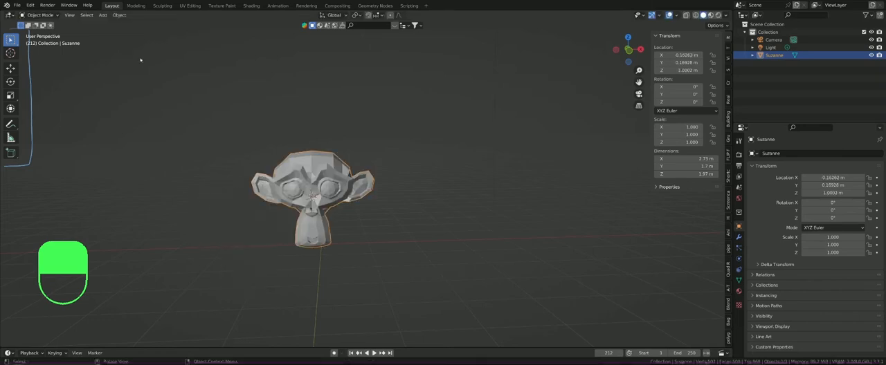
{"action": "left_click", "coordinate": [121, 15]}
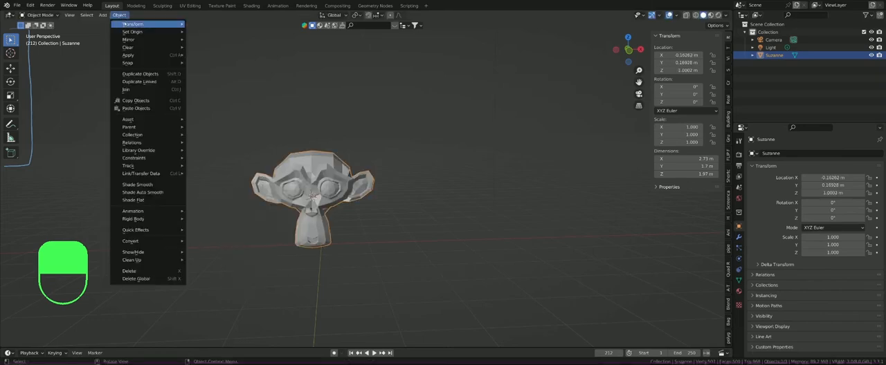
{"action": "mouse_move", "coordinate": [126, 25]}
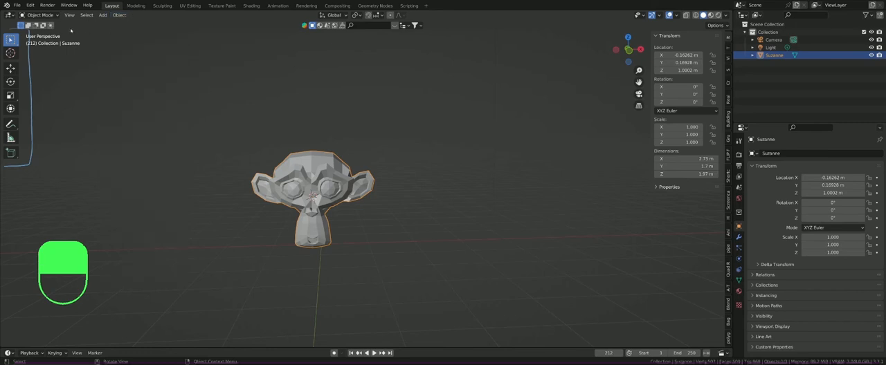
Step: Underline the viewport's header menus with a freehand annotation stroke and return to the Select Box tool
{"action": "left_click", "coordinate": [10, 124]}
{"action": "key", "text": "d"}
{"action": "left_click_drag", "start_coordinate": [102, 31], "coordinate": [137, 30]}
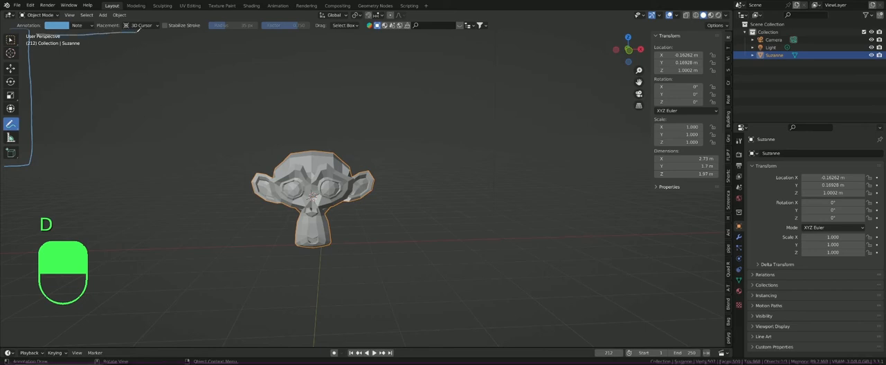
{"action": "left_click", "coordinate": [10, 39]}
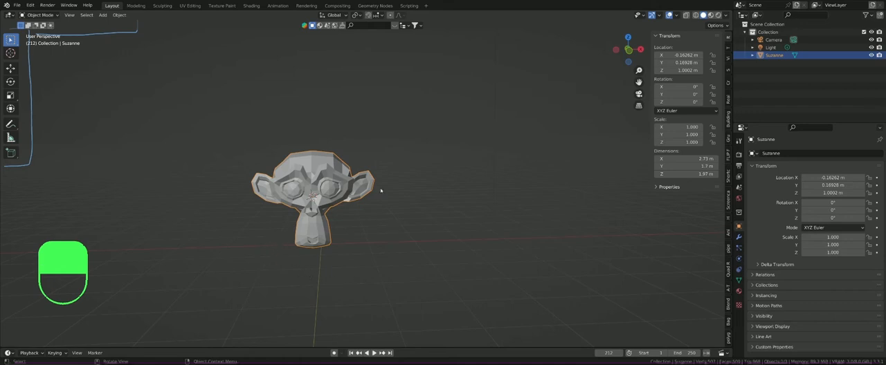
Step: Set the transform orientation to Local and try moving the monkey along its local Y axis
{"action": "left_click", "coordinate": [335, 16]}
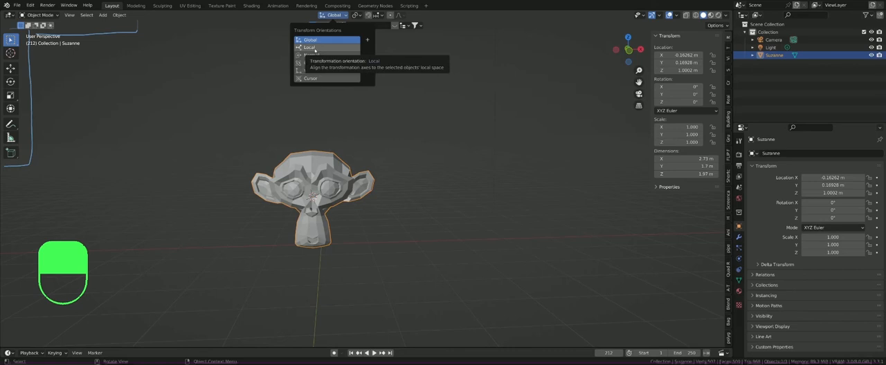
{"action": "left_click", "coordinate": [315, 50]}
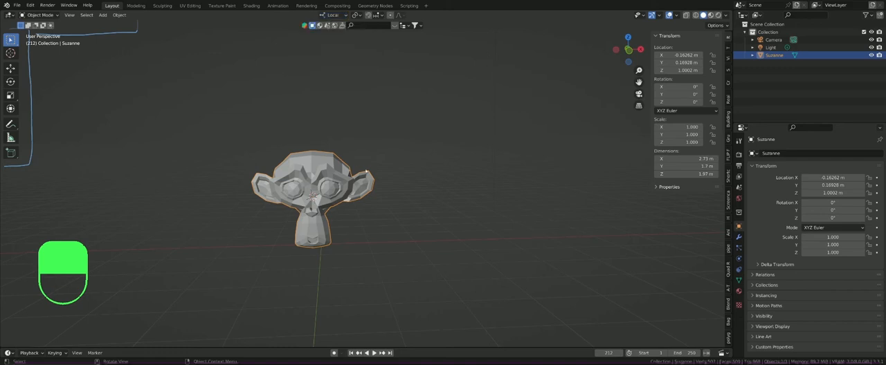
{"action": "middle_click_drag", "start_coordinate": [313, 197], "coordinate": [341, 176]}
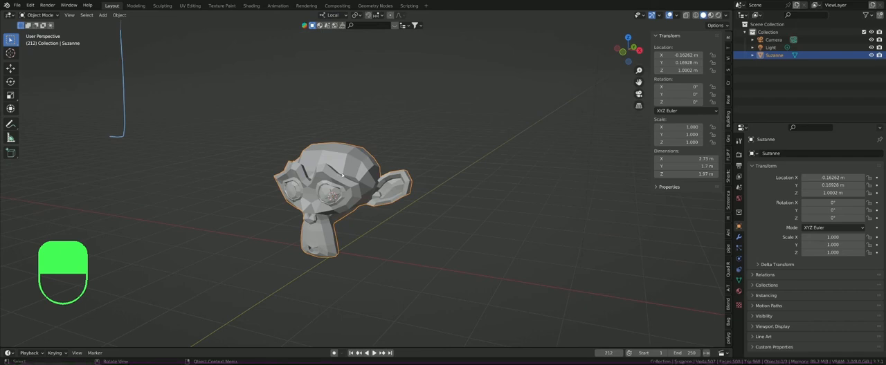
{"action": "middle_click_drag", "start_coordinate": [341, 176], "coordinate": [363, 150]}
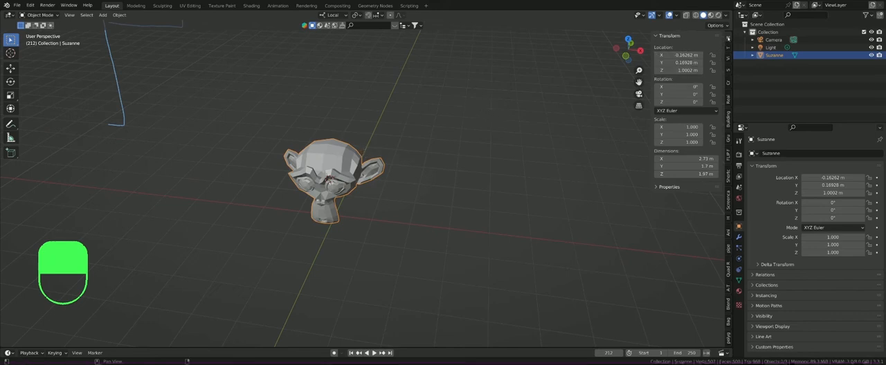
{"action": "key", "text": "minus"}
{"action": "key", "text": "g"}
{"action": "key", "text": "y"}
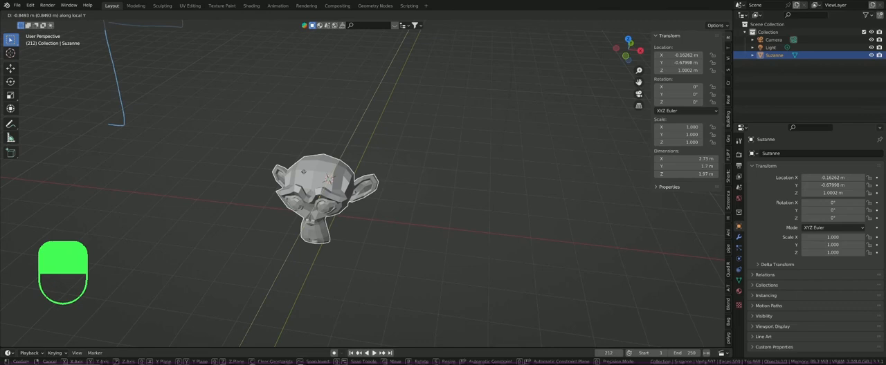
{"action": "key", "text": "Return"}
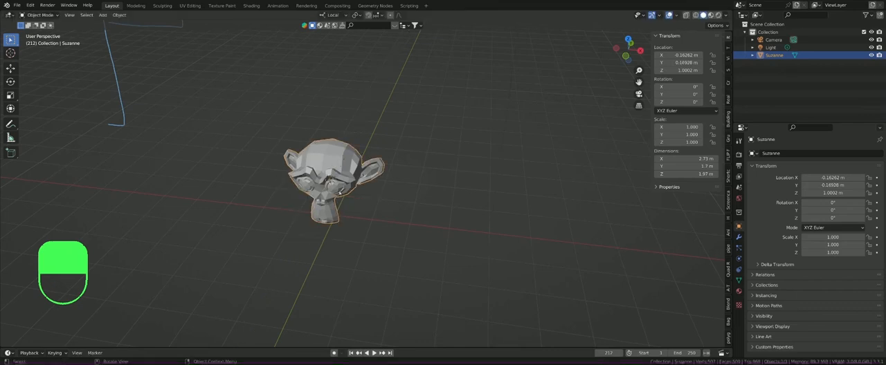
Step: Set the transform orientation to Normal
{"action": "left_click", "coordinate": [337, 16]}
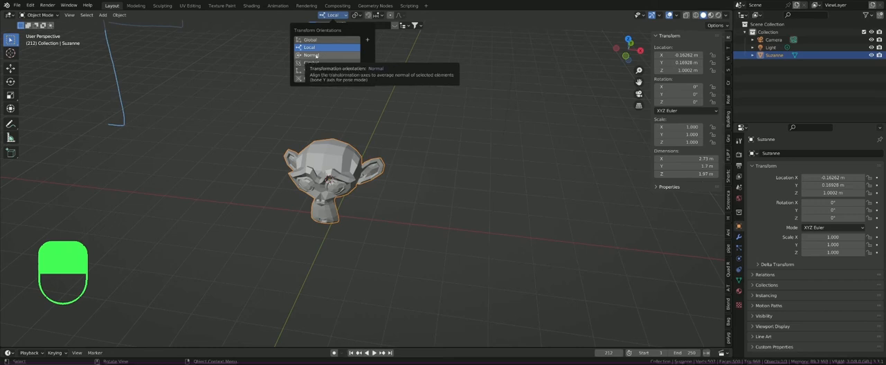
{"action": "left_click", "coordinate": [311, 55]}
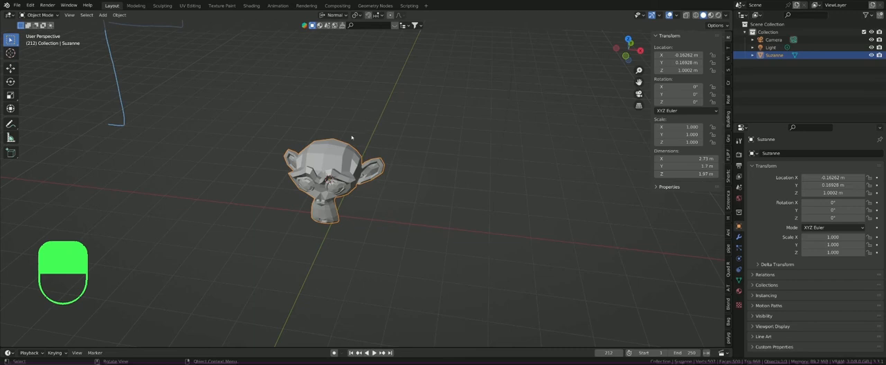
Step: Draw a roughly horizontal freehand annotation line in the empty space beside the monkey's head
{"action": "scroll", "coordinate": [328, 152], "scroll_direction": "up", "scroll_amount": 7}
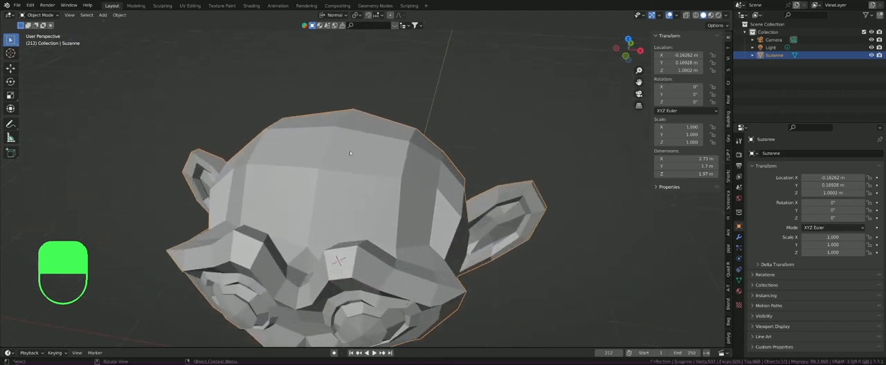
{"action": "middle_click_drag", "start_coordinate": [344, 156], "coordinate": [293, 142]}
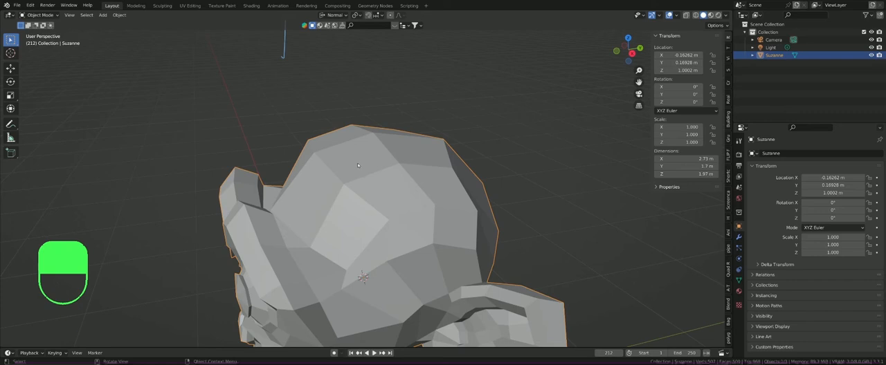
{"action": "middle_click_drag", "start_coordinate": [357, 162], "coordinate": [338, 146]}
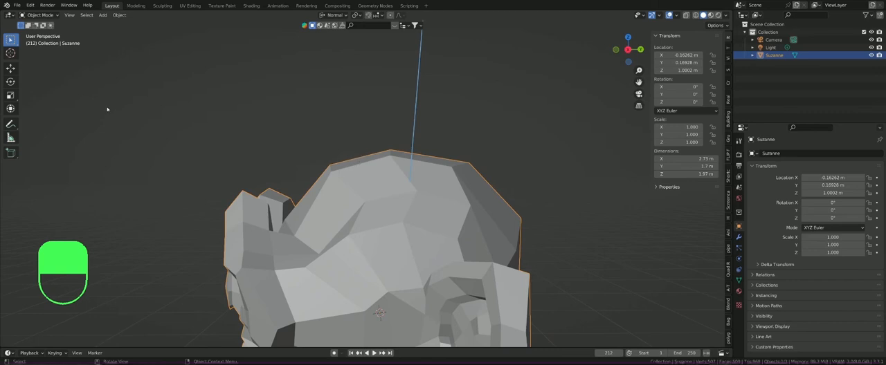
{"action": "left_click", "coordinate": [10, 124]}
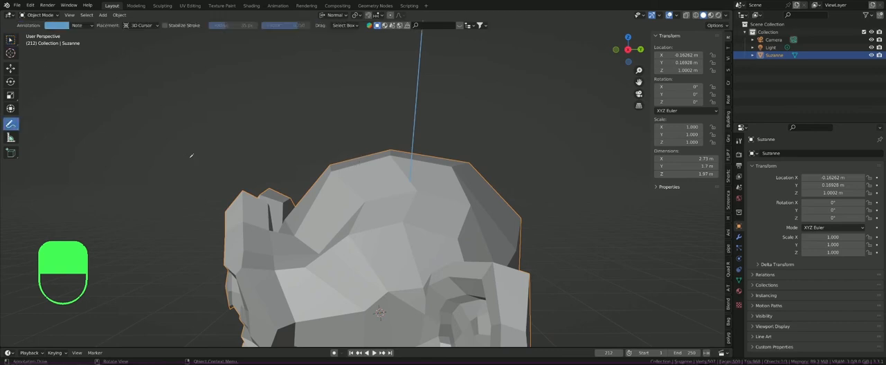
{"action": "middle_click_drag", "start_coordinate": [191, 155], "coordinate": [145, 145]}
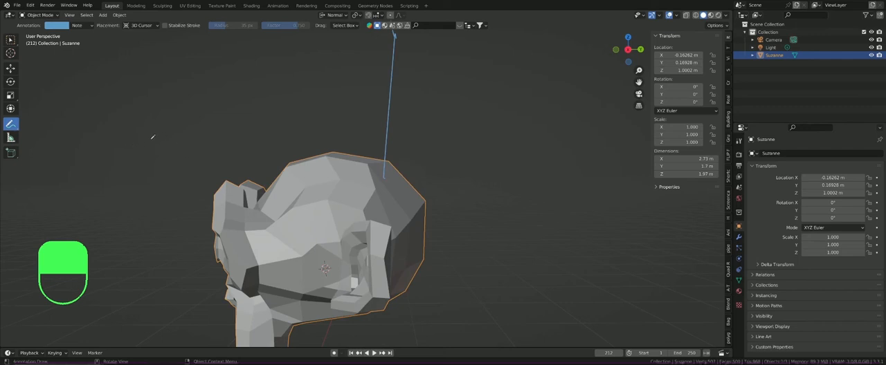
{"action": "key", "text": "d"}
{"action": "left_click_drag", "start_coordinate": [105, 139], "coordinate": [239, 131]}
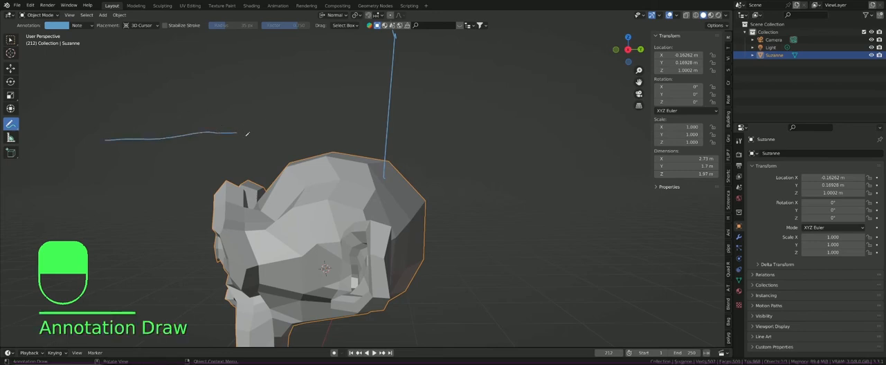
Step: Annotate two opposite arrows perpendicular to the line, add a right-angle mark and circle both arrowheads
{"action": "middle_click_drag", "start_coordinate": [286, 130], "coordinate": [300, 144]}
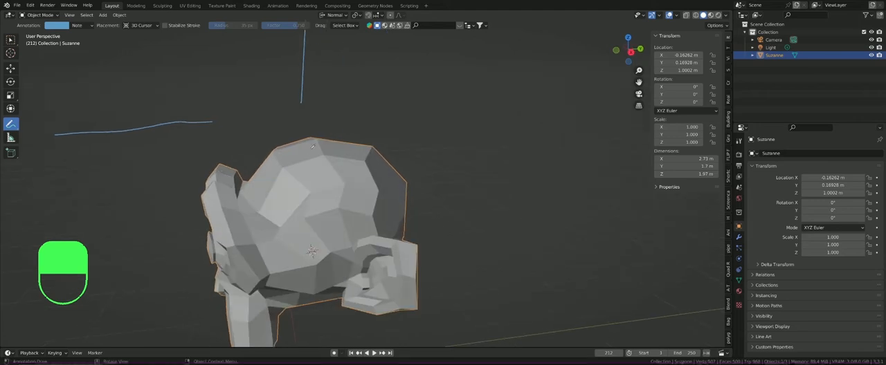
{"action": "scroll", "coordinate": [300, 144], "scroll_direction": "up", "scroll_amount": 3}
{"action": "scroll", "coordinate": [171, 122], "scroll_direction": "down", "scroll_amount": 5}
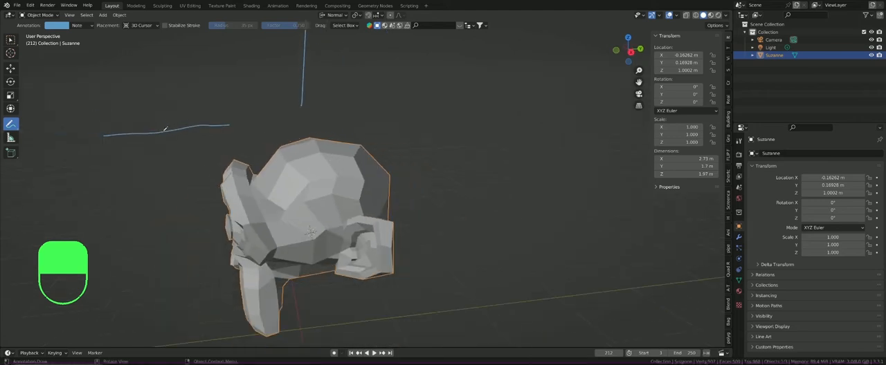
{"action": "left_click_drag", "start_coordinate": [165, 129], "coordinate": [152, 62]}
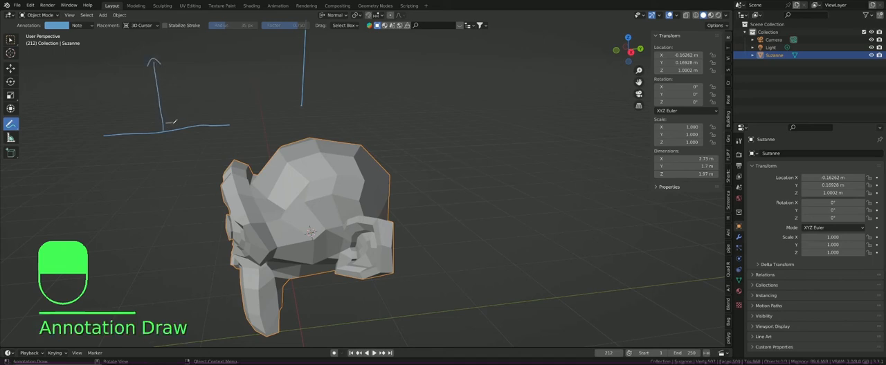
{"action": "mouse_move", "coordinate": [173, 122]}
{"action": "left_mouse_down"}
{"action": "mouse_move", "coordinate": [167, 141]}
{"action": "mouse_move", "coordinate": [177, 202]}
{"action": "left_mouse_up"}
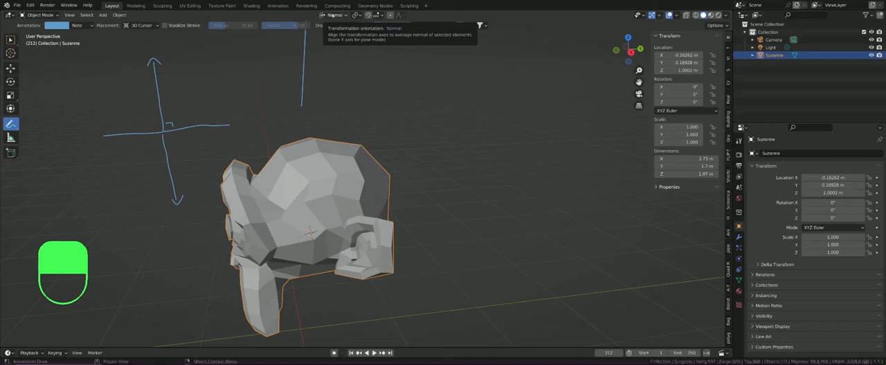
{"action": "mouse_move", "coordinate": [161, 52]}
{"action": "left_mouse_down"}
{"action": "mouse_move", "coordinate": [142, 57]}
{"action": "mouse_move", "coordinate": [162, 51]}
{"action": "left_mouse_up"}
{"action": "mouse_move", "coordinate": [181, 178]}
{"action": "left_mouse_down"}
{"action": "mouse_move", "coordinate": [194, 209]}
{"action": "mouse_move", "coordinate": [177, 180]}
{"action": "left_mouse_up"}
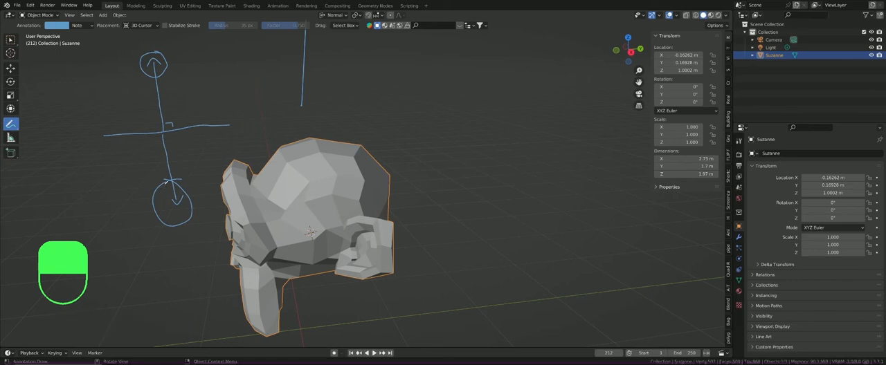
Step: Erase the annotated line with its perpendicular arrows and circles
{"action": "right_click", "coordinate": [161, 193]}
{"action": "right_click", "coordinate": [240, 131]}
{"action": "mouse_move", "coordinate": [171, 179]}
{"action": "right_mouse_down"}
{"action": "mouse_move", "coordinate": [158, 192]}
{"action": "mouse_move", "coordinate": [164, 210]}
{"action": "mouse_move", "coordinate": [187, 221]}
{"action": "mouse_move", "coordinate": [170, 156]}
{"action": "mouse_move", "coordinate": [201, 124]}
{"action": "mouse_move", "coordinate": [236, 125]}
{"action": "mouse_move", "coordinate": [165, 131]}
{"action": "mouse_move", "coordinate": [146, 69]}
{"action": "mouse_move", "coordinate": [127, 88]}
{"action": "right_mouse_up"}
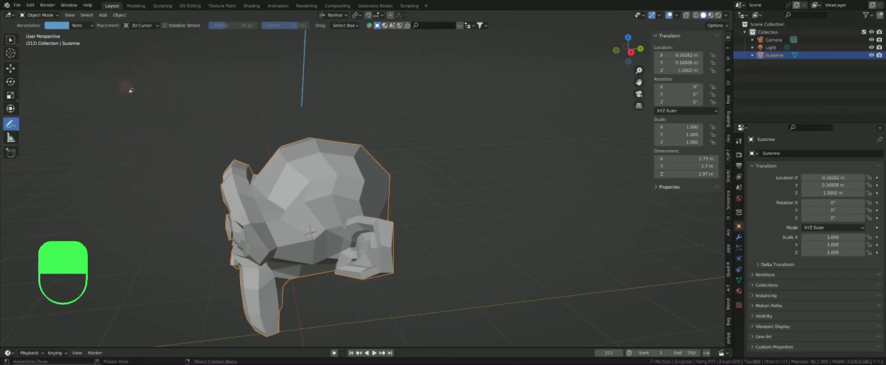
{"action": "key", "text": "d"}
{"action": "scroll", "coordinate": [302, 87], "scroll_direction": "down", "scroll_amount": 3}
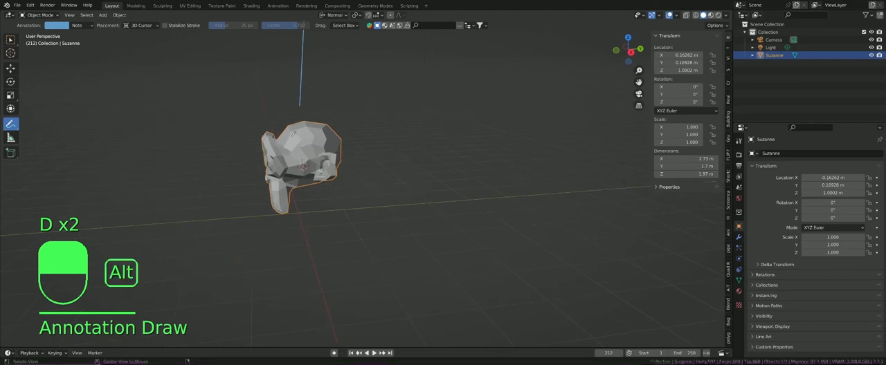
Step: Review the available transform orientations and transform pivot point options
{"action": "mouse_move", "coordinate": [290, 135]}
{"action": "middle_mouse_down", "text": "alt"}
{"action": "mouse_move", "coordinate": [318, 134]}
{"action": "mouse_move", "coordinate": [306, 93]}
{"action": "middle_mouse_up", "text": "alt"}
{"action": "middle_click_drag", "start_coordinate": [350, 75], "coordinate": [328, 69]}
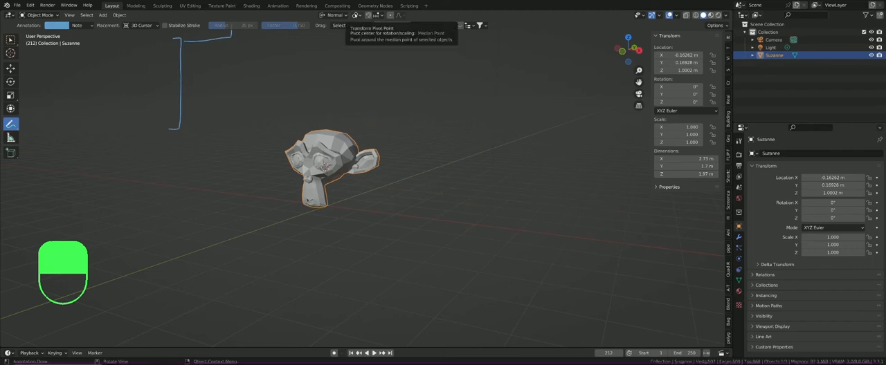
{"action": "left_click", "coordinate": [335, 15]}
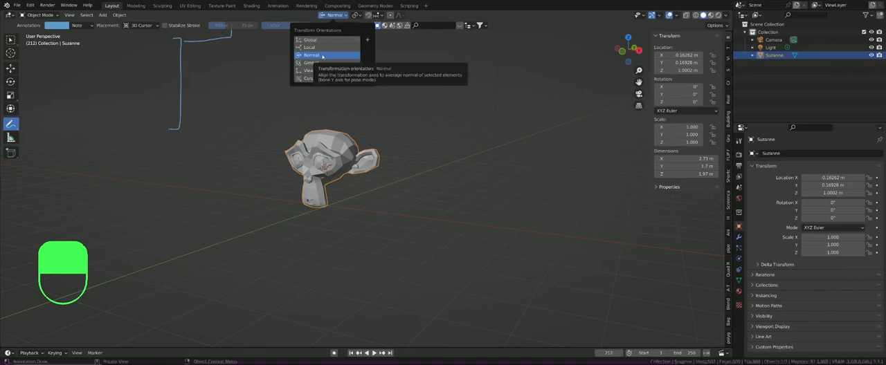
{"action": "left_click", "coordinate": [355, 15]}
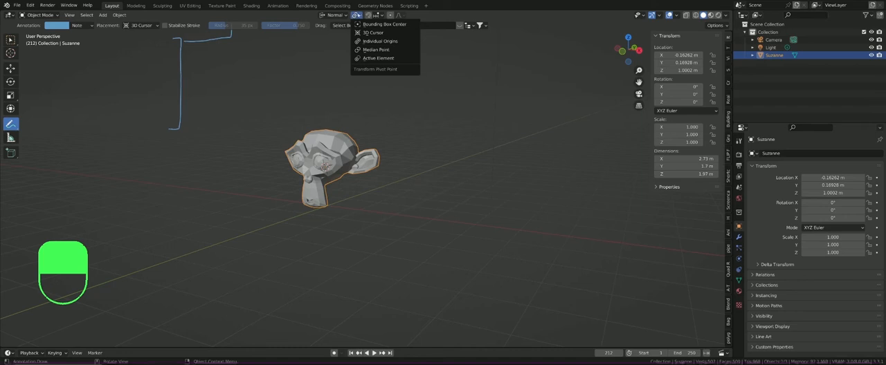
Step: Circle the monkey's origin point with an annotation stroke and undo the stroke
{"action": "scroll", "coordinate": [322, 165], "scroll_direction": "up", "scroll_amount": 7}
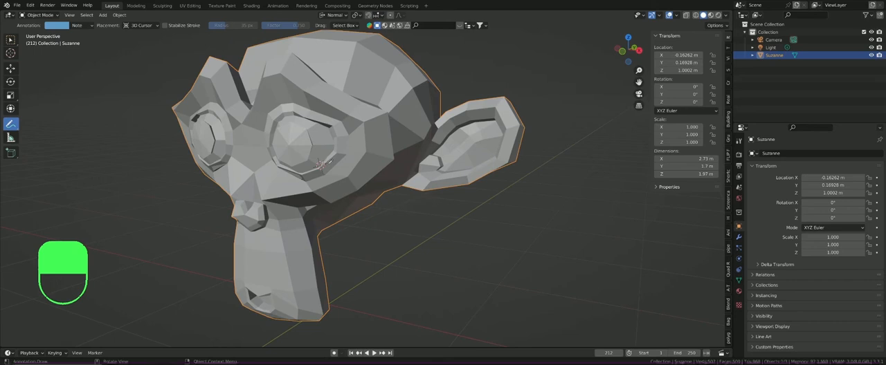
{"action": "left_click", "coordinate": [323, 153]}
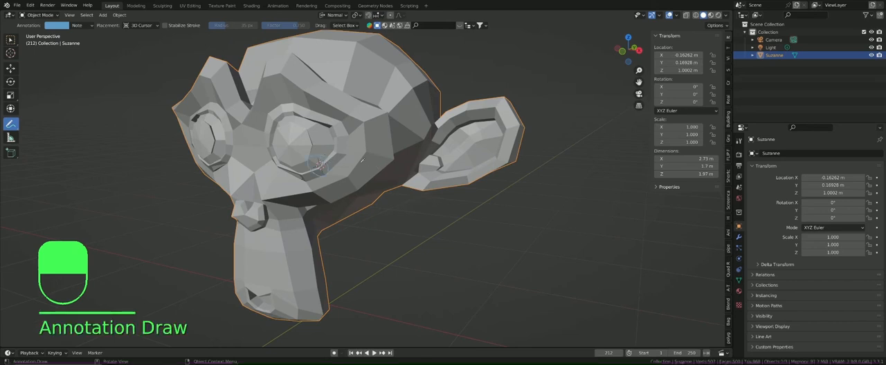
{"action": "key", "text": "ctrl+z"}
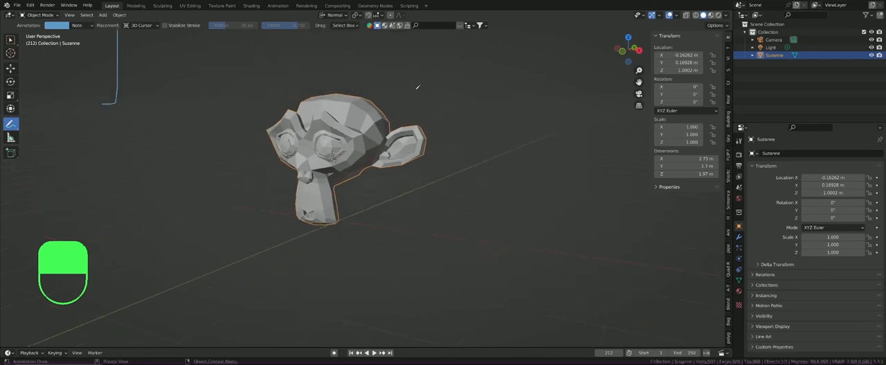
Step: Try a free rotation of the monkey and choose Median Point as the transform pivot point
{"action": "key", "text": "r"}
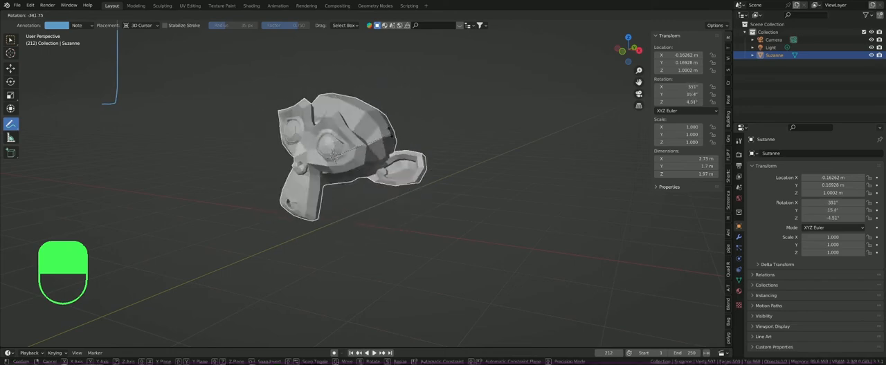
{"action": "key", "text": "Escape"}
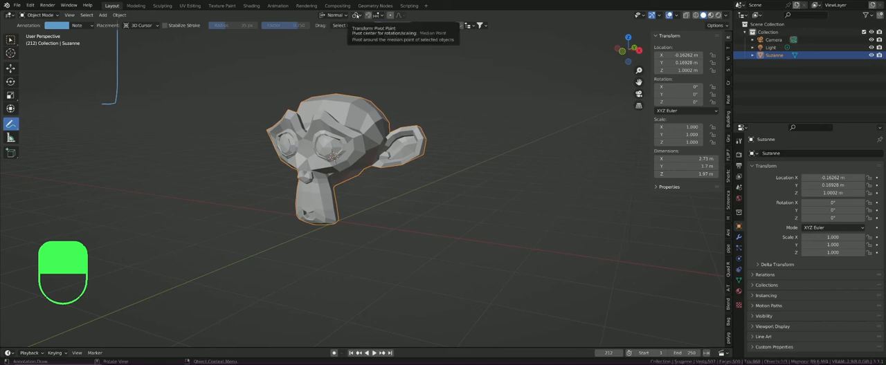
{"action": "left_click", "coordinate": [356, 16]}
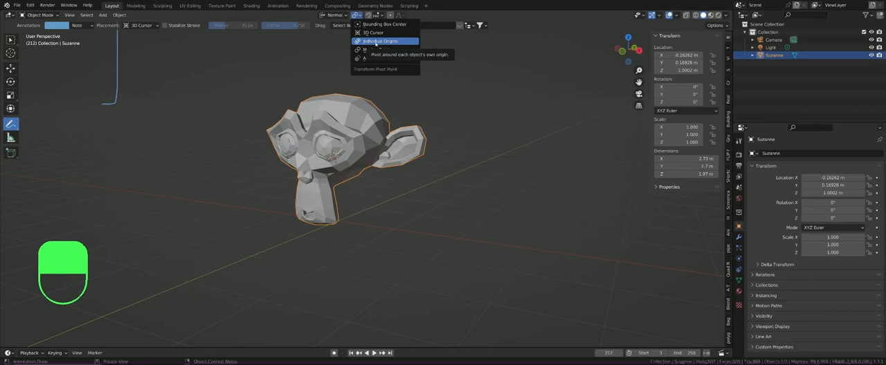
{"action": "left_click", "coordinate": [365, 52]}
Step: Duplicate the monkey twice, placing one copy at about X 3.04 m and the other at about X -3.35 m, either side of the original
{"action": "scroll", "coordinate": [370, 131], "scroll_direction": "down", "scroll_amount": 3}
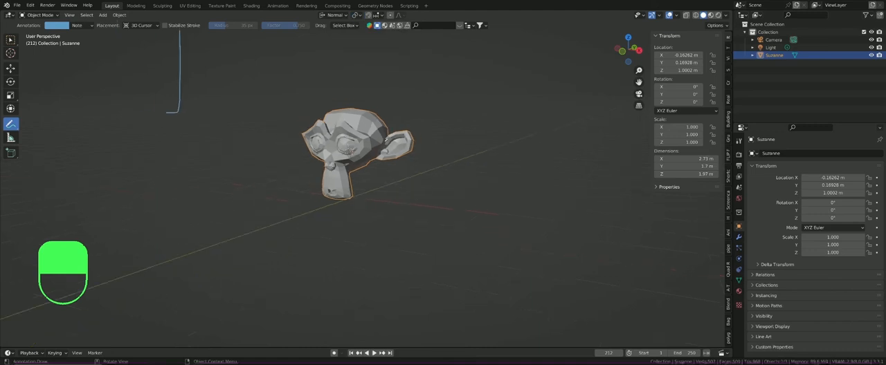
{"action": "middle_click_drag", "start_coordinate": [374, 141], "coordinate": [359, 125], "text": "shift"}
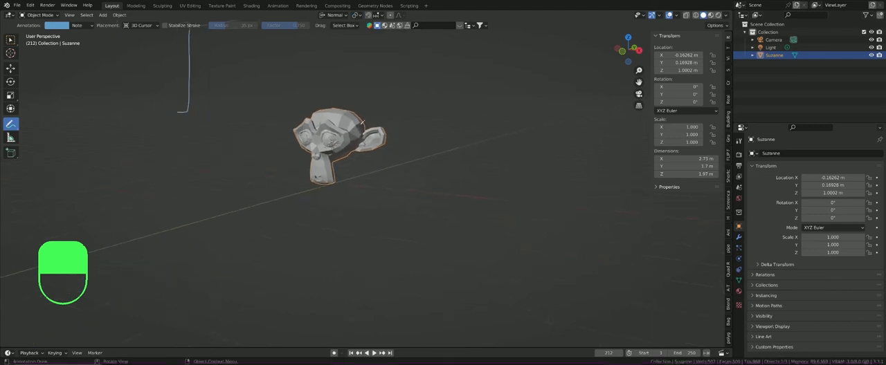
{"action": "scroll", "coordinate": [361, 125], "scroll_direction": "up", "scroll_amount": 2}
{"action": "mouse_move", "coordinate": [266, 132]}
{"action": "middle_mouse_down", "text": "shift"}
{"action": "mouse_move", "coordinate": [242, 123]}
{"action": "mouse_move", "coordinate": [270, 123]}
{"action": "middle_mouse_up", "text": "shift"}
{"action": "key", "text": "shift"}
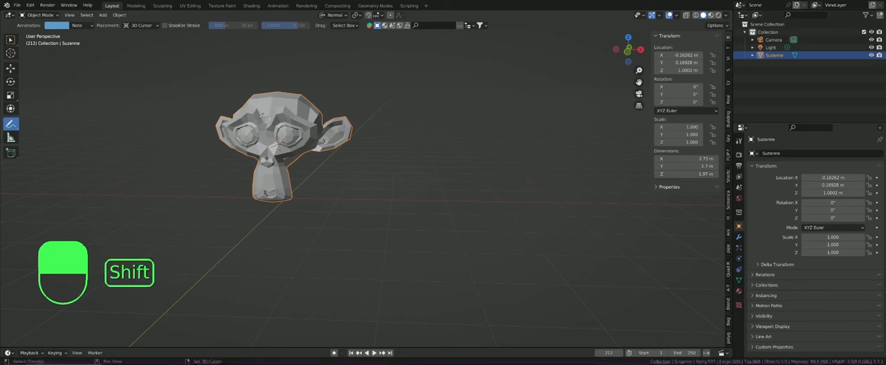
{"action": "key", "text": "shift+d"}
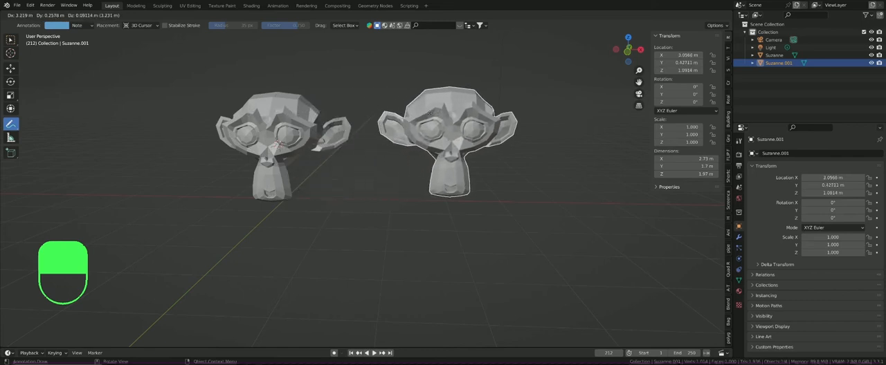
{"action": "left_click", "coordinate": [431, 117]}
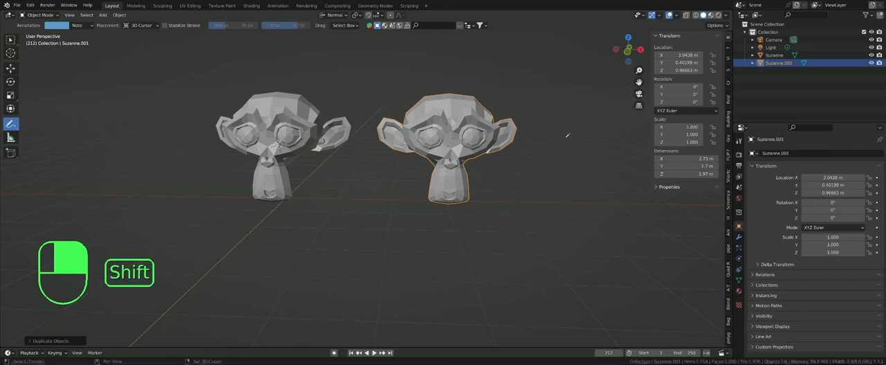
{"action": "key", "text": "shift+d"}
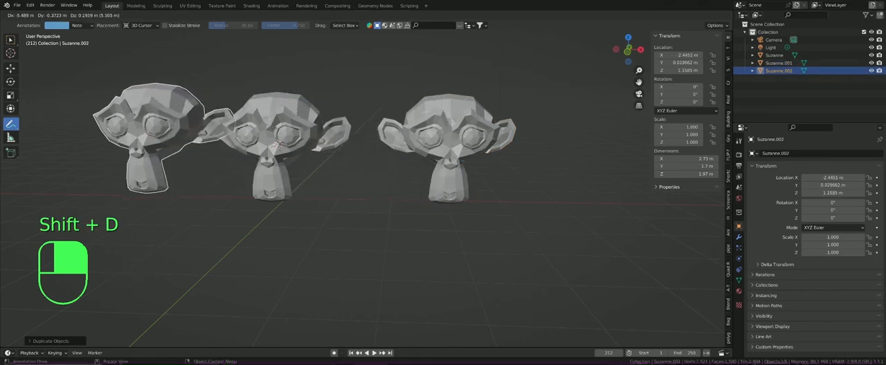
{"action": "left_click", "coordinate": [228, 132]}
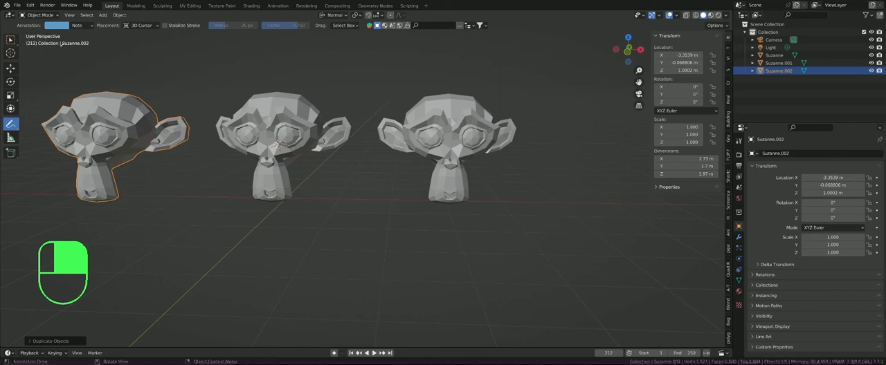
Step: Switch to the Select Box tool and try selecting the middle and right monkeys
{"action": "key", "text": "w"}
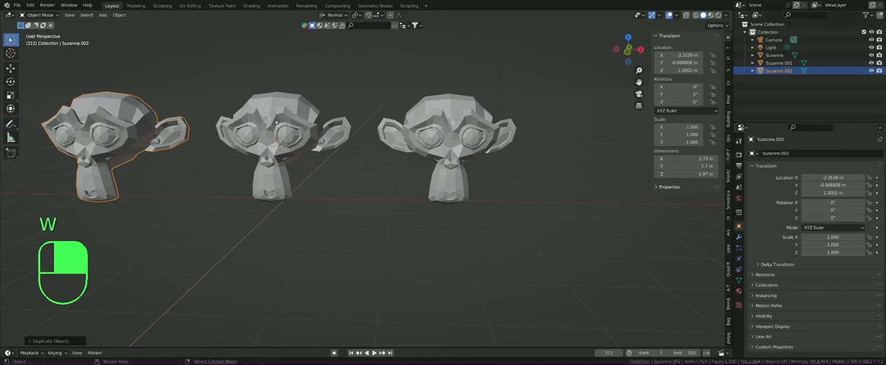
{"action": "left_click", "coordinate": [275, 123]}
{"action": "left_click", "coordinate": [438, 125]}
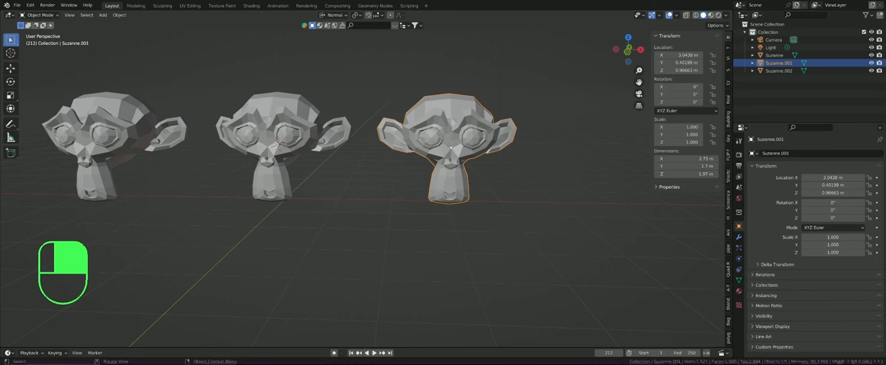
{"action": "left_click", "coordinate": [276, 145]}
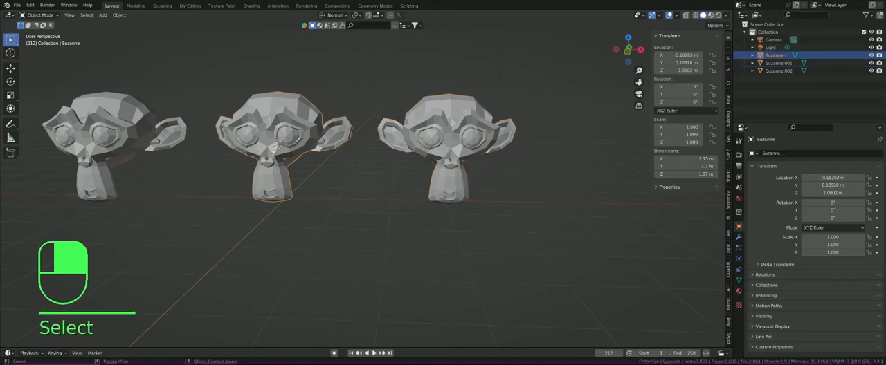
Step: Select all three monkeys together, starting with the left one and making the right one the active object
{"action": "left_click", "coordinate": [108, 145]}
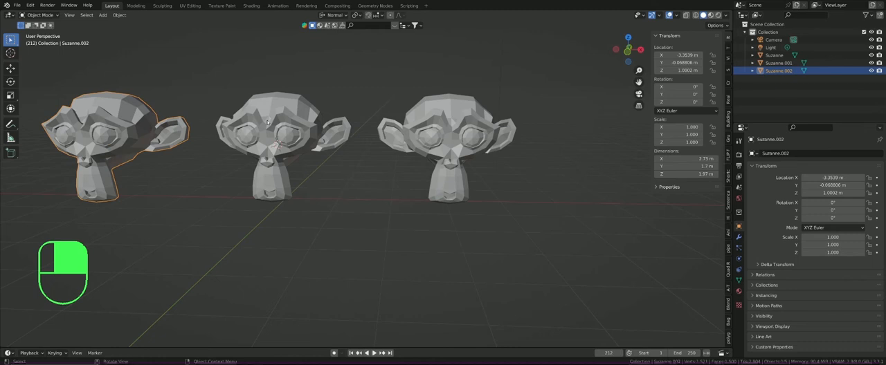
{"action": "key", "text": "shift"}
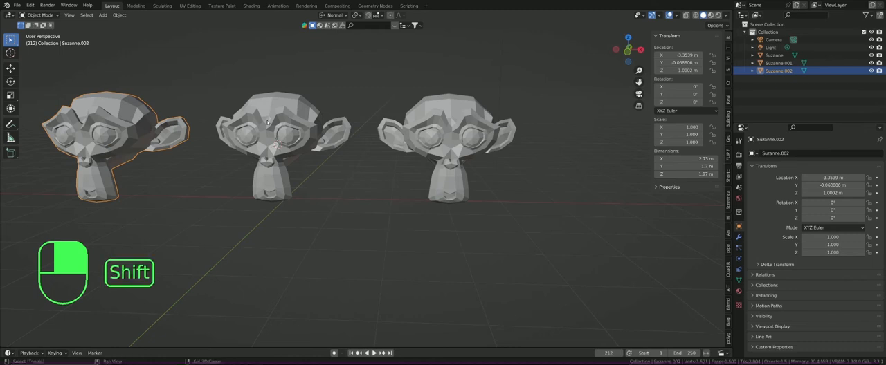
{"action": "left_click", "coordinate": [281, 121], "text": "shift"}
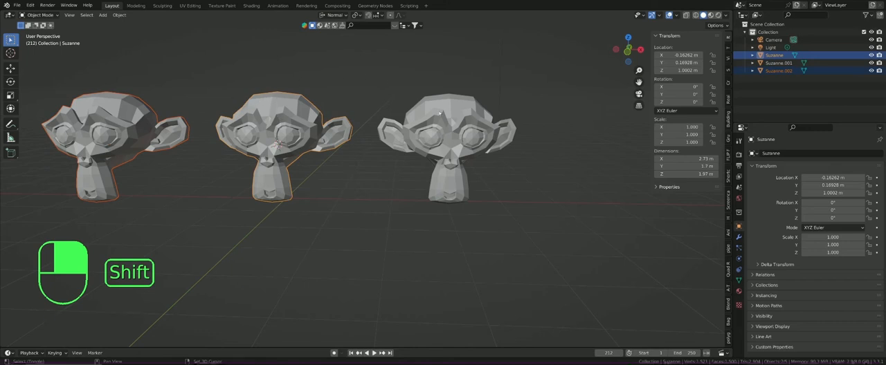
{"action": "left_click", "coordinate": [441, 115], "text": "shift"}
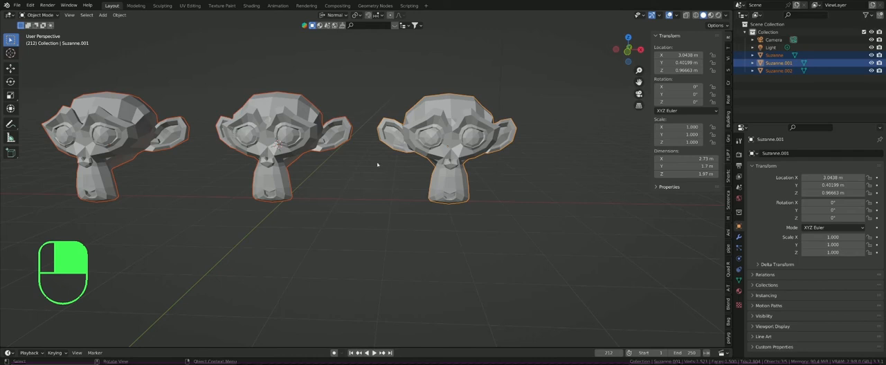
Step: Try rotating the three monkeys together about the normal Z axis around their median point
{"action": "key", "text": "r"}
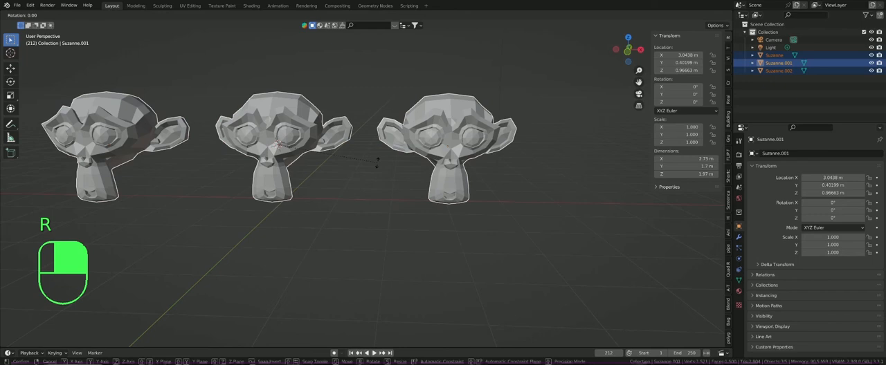
{"action": "key", "text": "z"}
{"action": "key", "text": "z"}
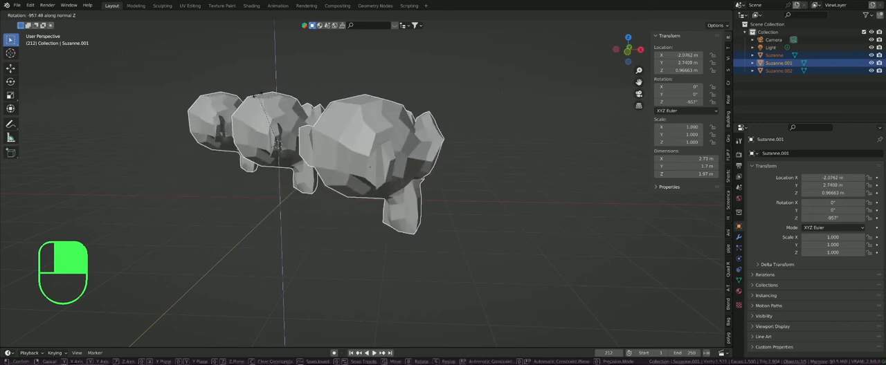
{"action": "key", "text": "Escape"}
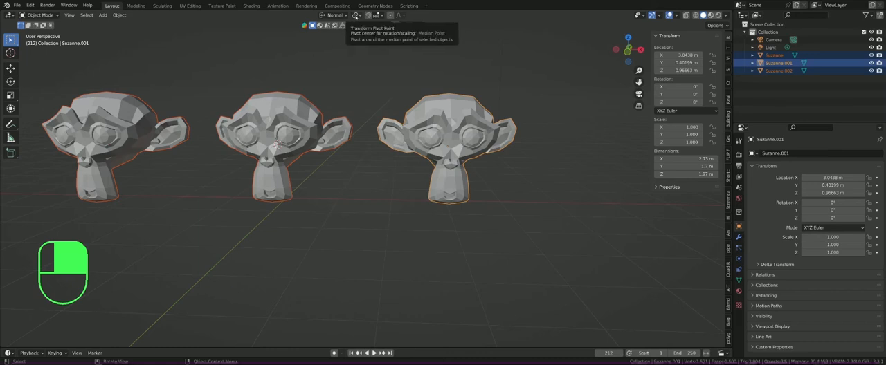
Step: Set the transform pivot point to Individual Origins and rotate the three monkeys about normal Z by about -1442°
{"action": "left_click", "coordinate": [355, 15]}
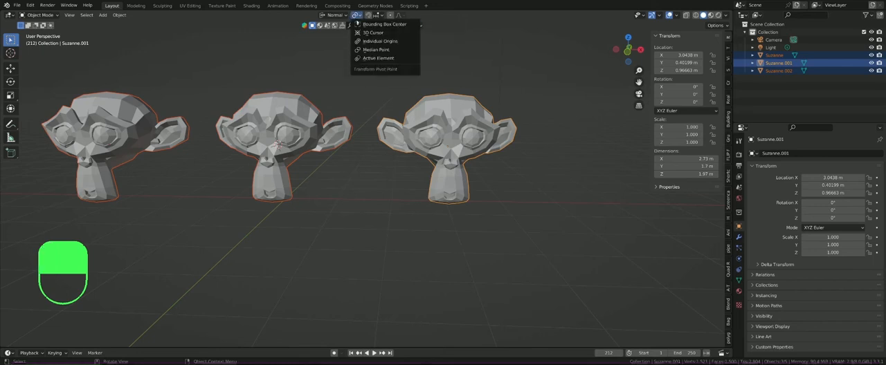
{"action": "left_click", "coordinate": [376, 42]}
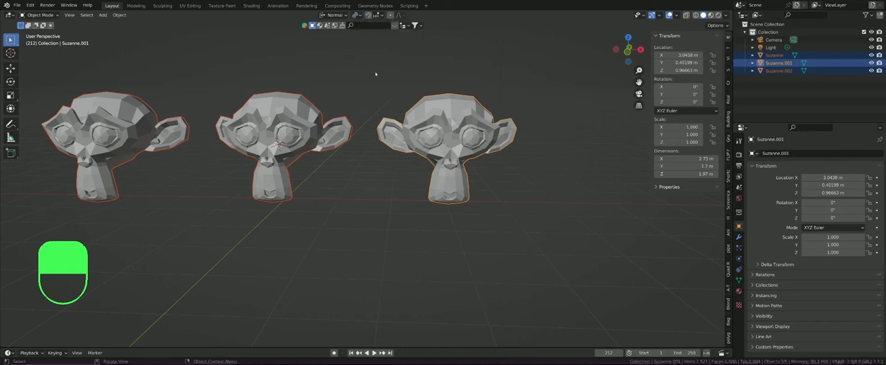
{"action": "key", "text": "r"}
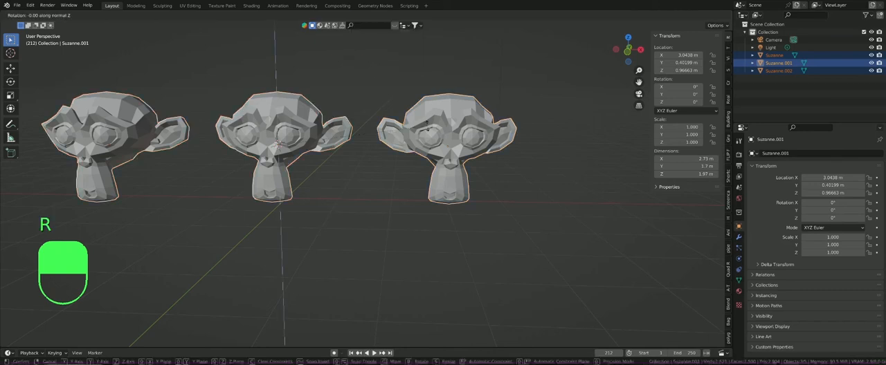
{"action": "key", "text": "z"}
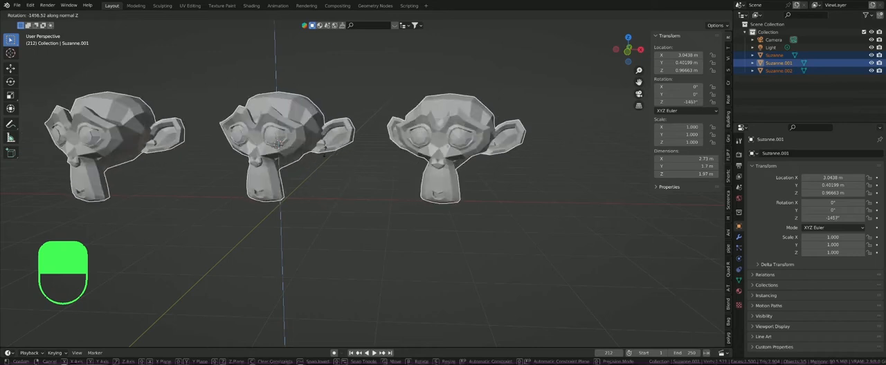
{"action": "left_click", "coordinate": [322, 141]}
Step: Try moving the three selected monkeys along the normal Y axis
{"action": "key", "text": "g"}
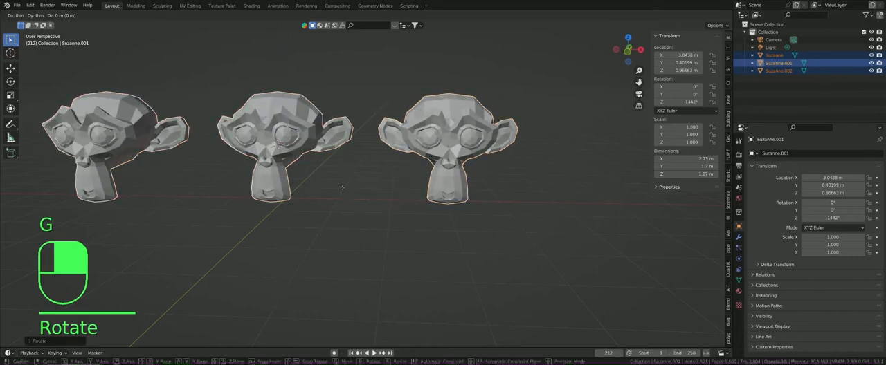
{"action": "key", "text": "y"}
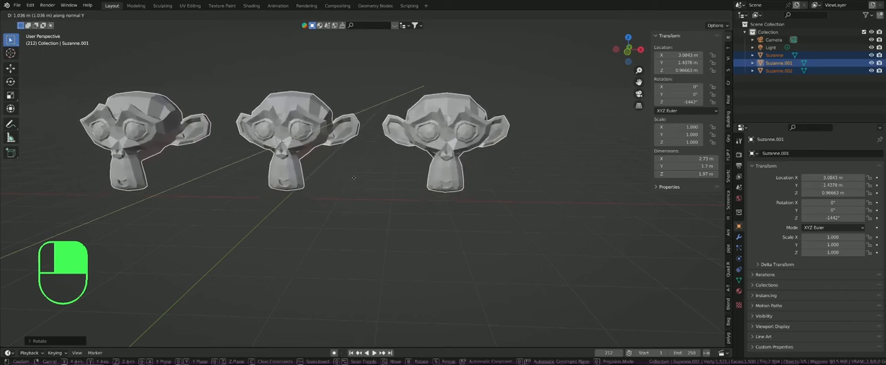
{"action": "left_click", "coordinate": [349, 201]}
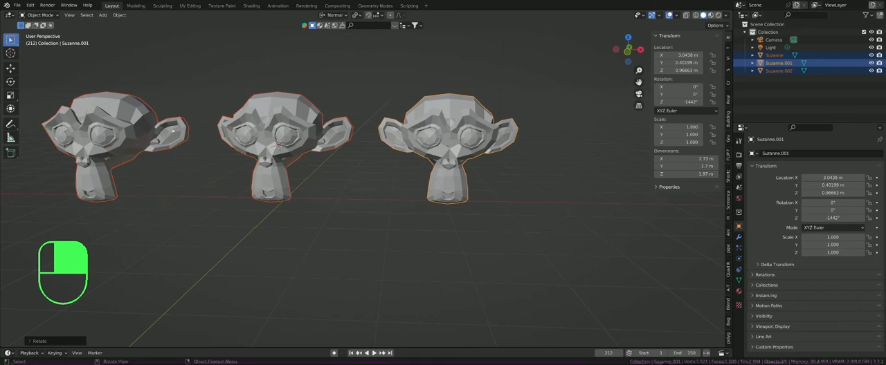
Step: Make the 3D Cursor the pivot point, placed above the gap between the left and middle monkeys, and try a free rotation around it
{"action": "left_click", "coordinate": [355, 16]}
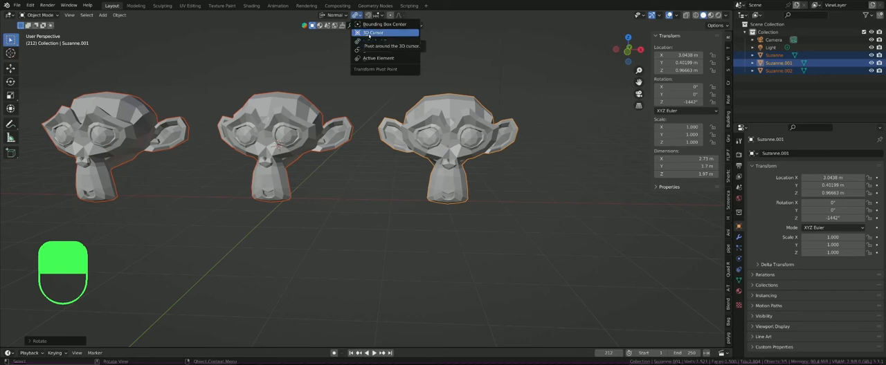
{"action": "left_click", "coordinate": [369, 33]}
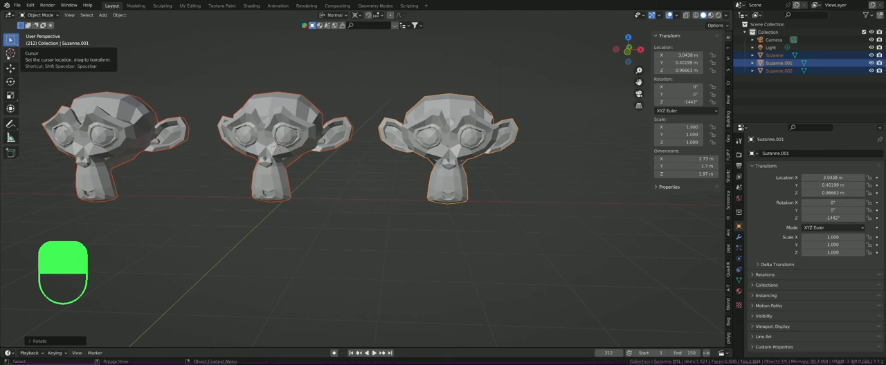
{"action": "left_click", "coordinate": [10, 53]}
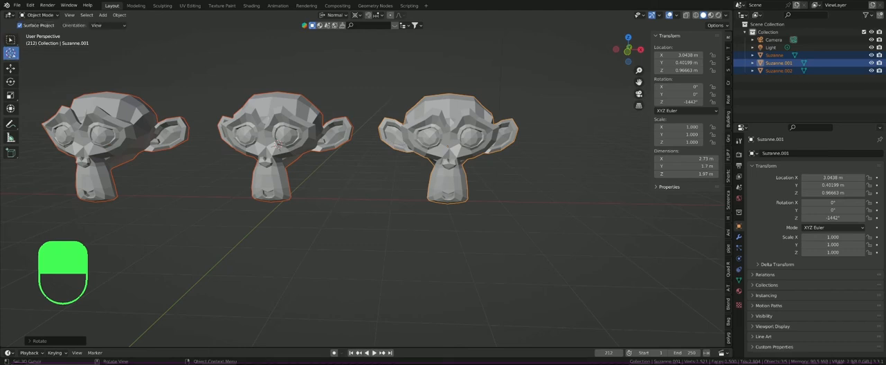
{"action": "left_click", "coordinate": [188, 39]}
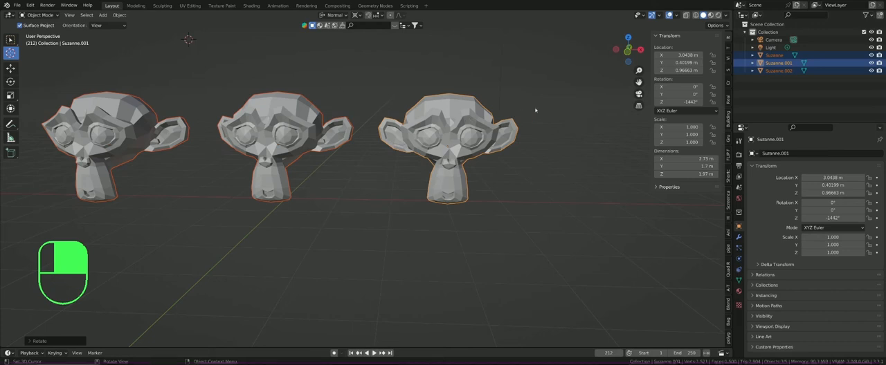
{"action": "key", "text": "r"}
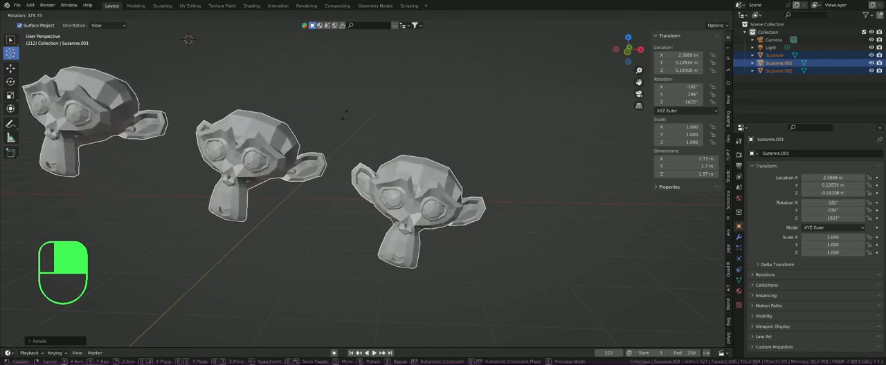
{"action": "key", "text": "Escape"}
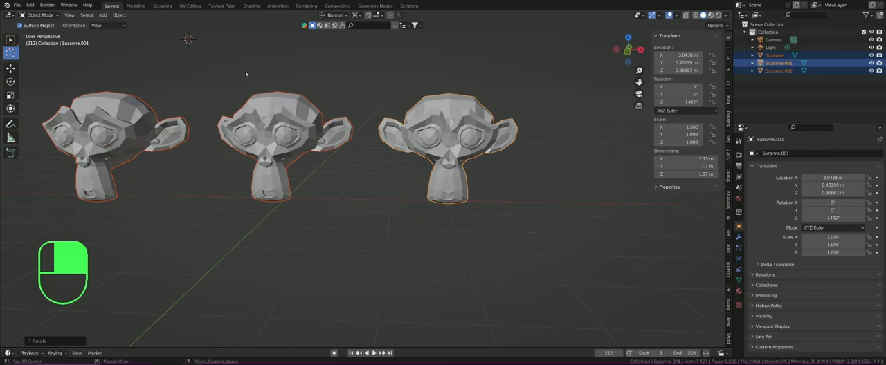
Step: Turn on snapping during transforms and try moving only the right monkey in increments
{"action": "key", "text": "w"}
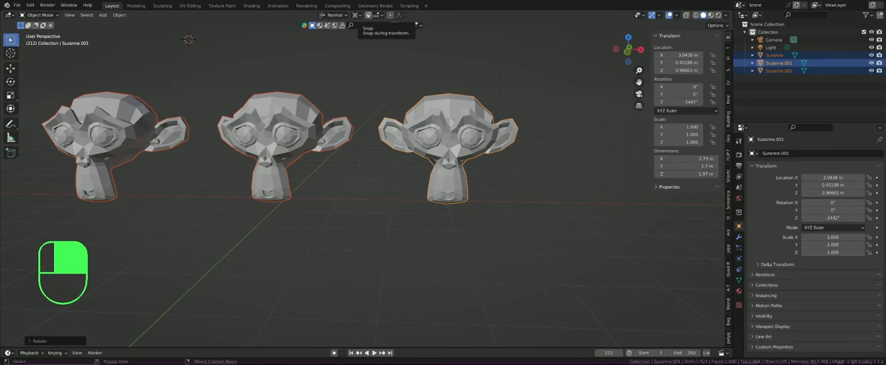
{"action": "left_click", "coordinate": [367, 15]}
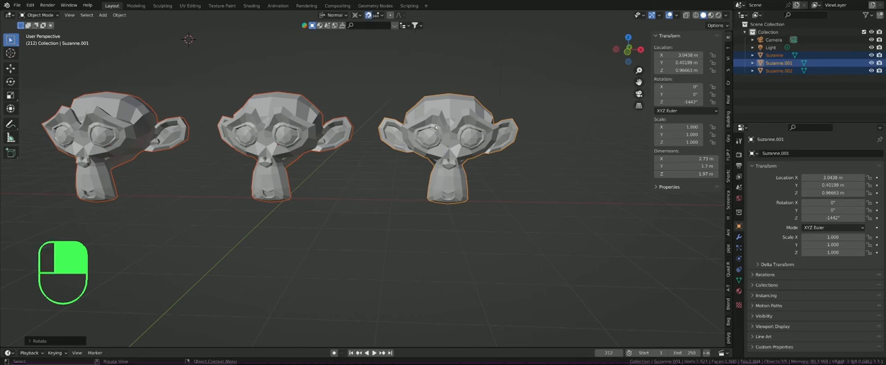
{"action": "left_click", "coordinate": [433, 126]}
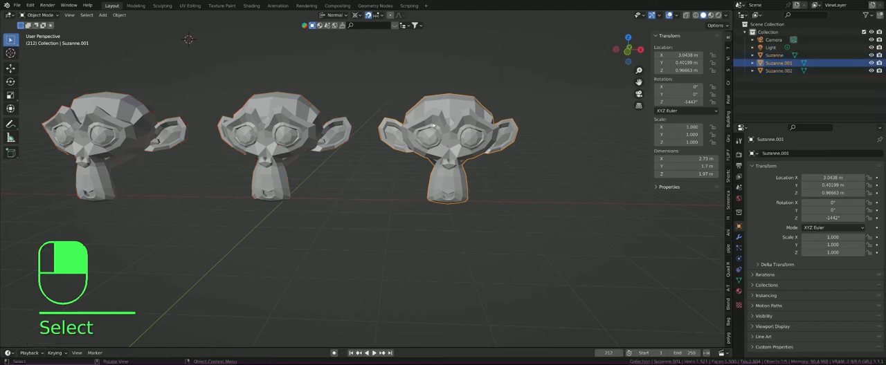
{"action": "key", "text": "g"}
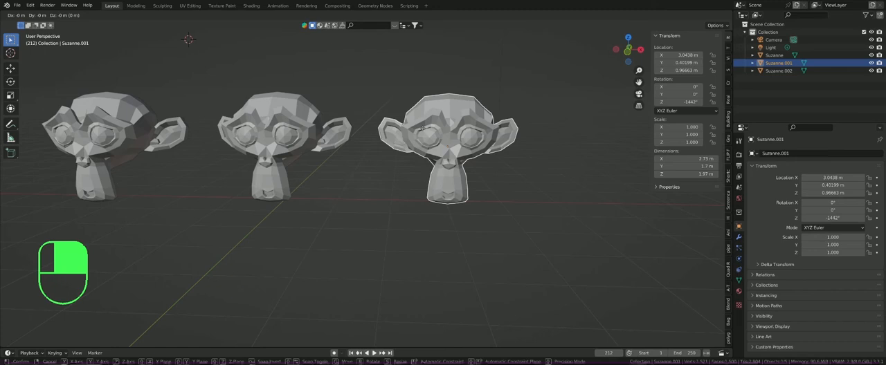
{"action": "left_click", "coordinate": [423, 129]}
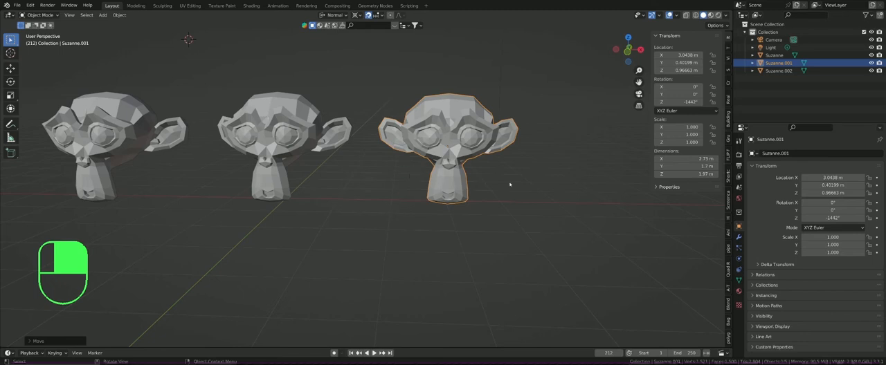
{"action": "key", "text": "g"}
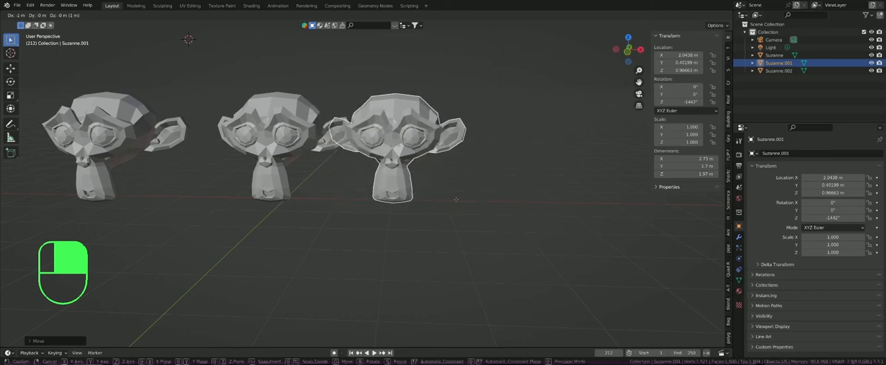
{"action": "left_click", "coordinate": [500, 198]}
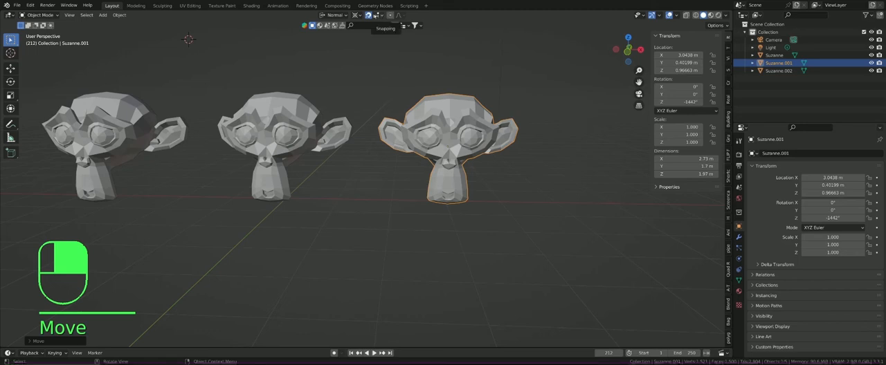
Step: Set snapping to Face Project and move the right monkey to about X 2.43 m, Y -0.37 m, Z 0.40 m
{"action": "left_click", "coordinate": [381, 16]}
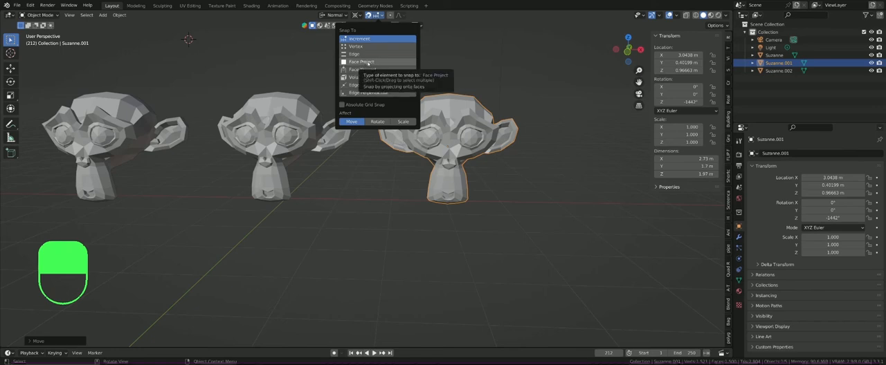
{"action": "left_click", "coordinate": [361, 62]}
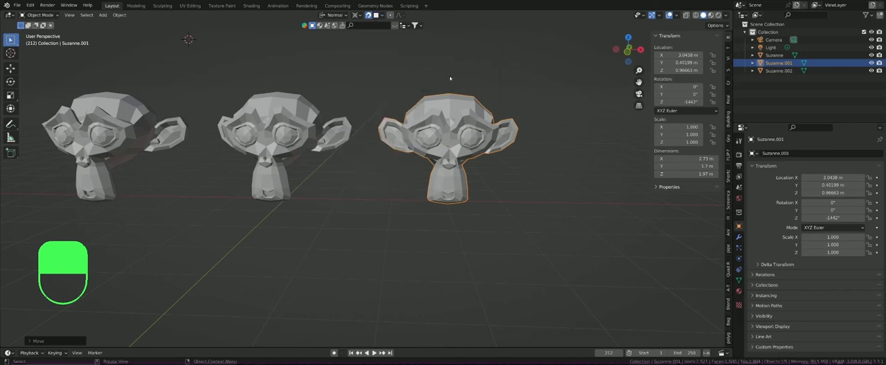
{"action": "key", "text": "g"}
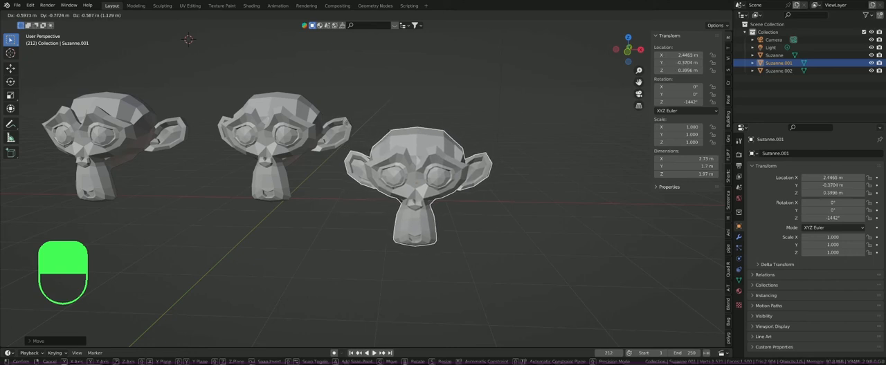
{"action": "left_click", "coordinate": [377, 37]}
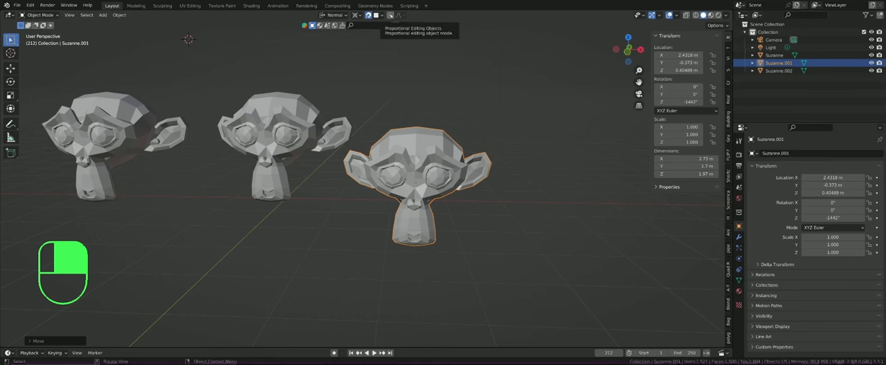
Step: Enable proportional editing with snapping off and move the right monkey to about X 2.44 m, Y -0.37 m, Z 0.42 m
{"action": "left_click", "coordinate": [390, 15]}
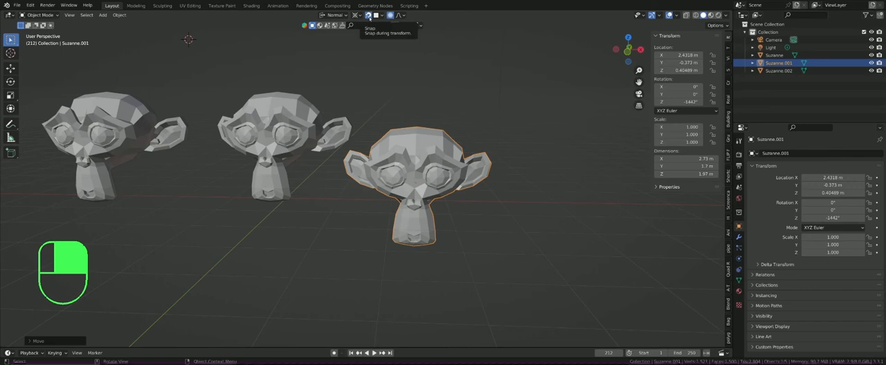
{"action": "left_click", "coordinate": [369, 16]}
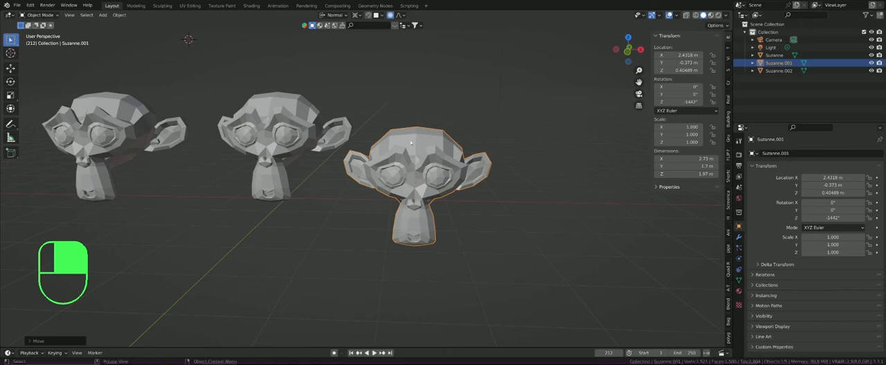
{"action": "key", "text": "g"}
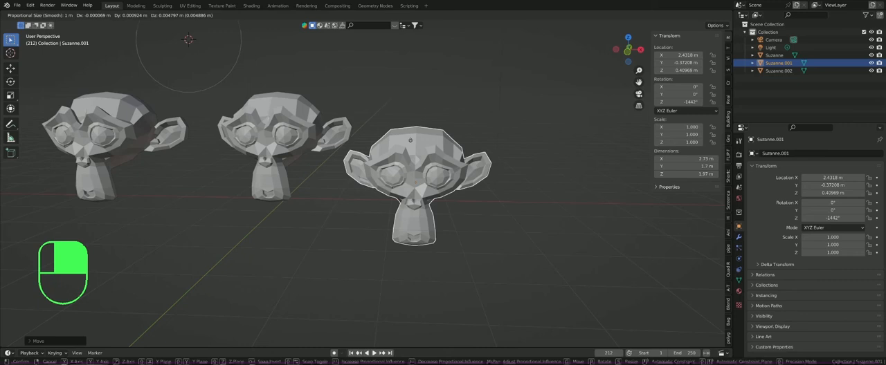
{"action": "left_click", "coordinate": [411, 140]}
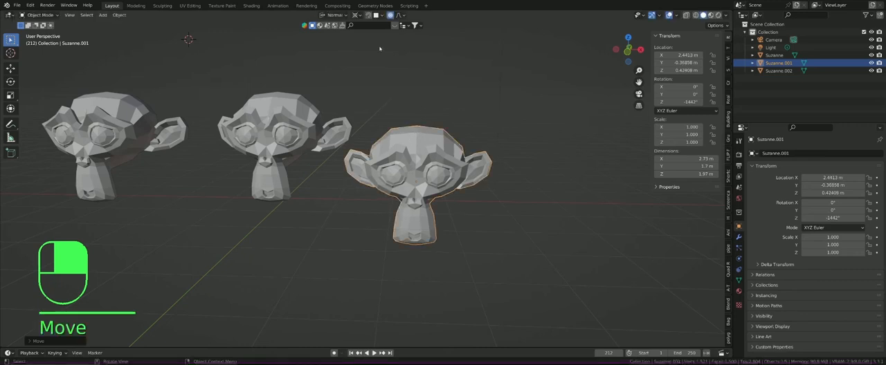
Step: Set the transform pivot point to Median Point
{"action": "left_click", "coordinate": [359, 15]}
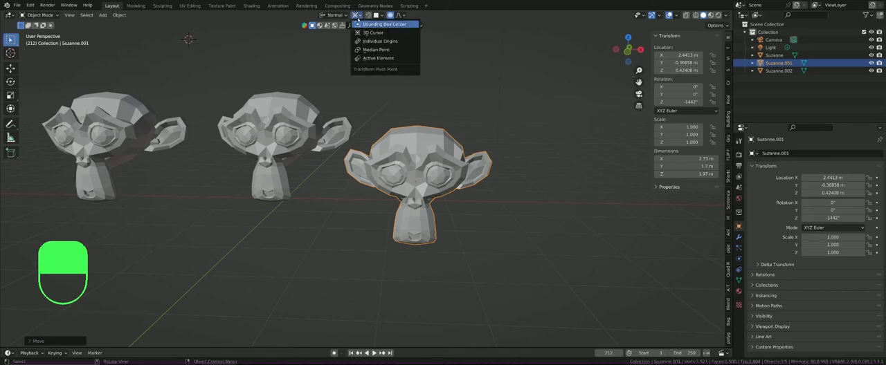
{"action": "left_click", "coordinate": [359, 15]}
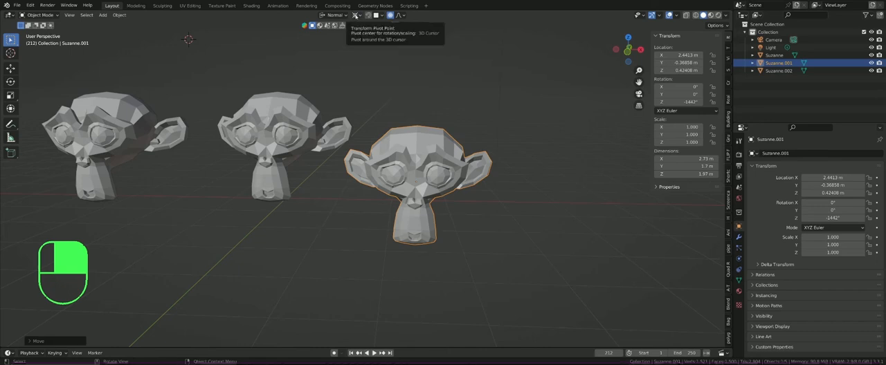
{"action": "left_click", "coordinate": [356, 15]}
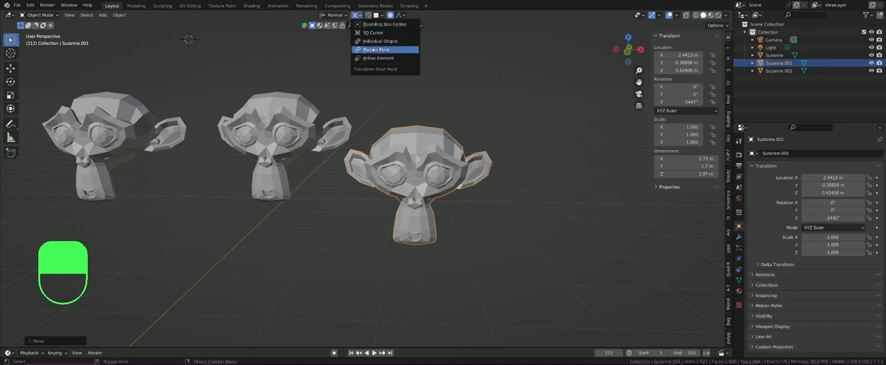
{"action": "left_click", "coordinate": [373, 50]}
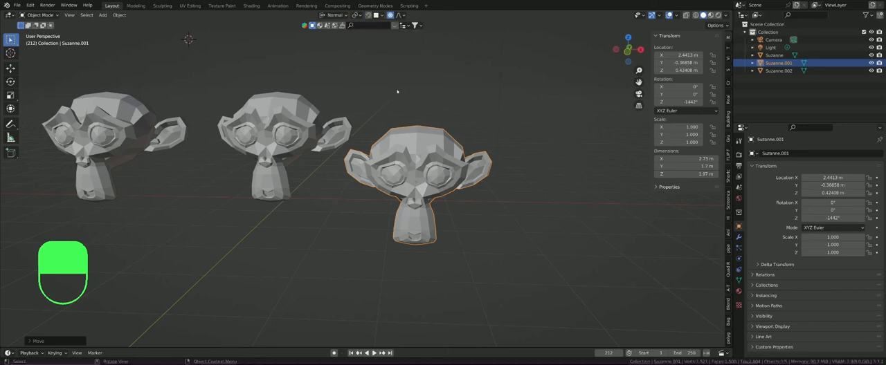
Step: Move the right monkey to about X 2.08 m, Y -0.45 m, Z 0.16 m, enlarging the proportional influence to about 11.92 m so all three monkeys move
{"action": "key", "text": "g"}
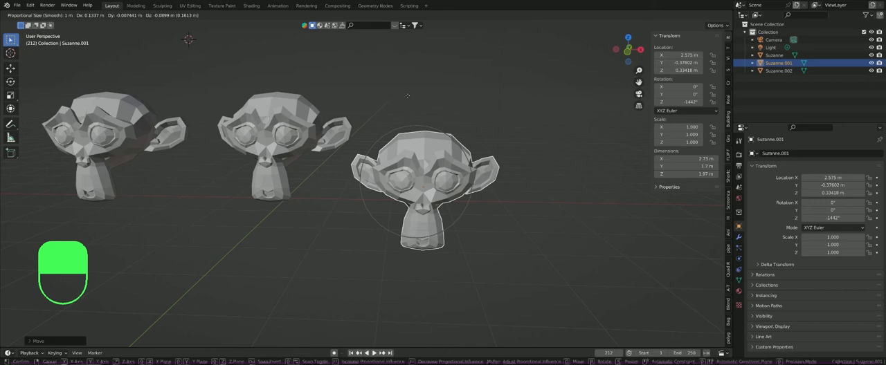
{"action": "scroll", "coordinate": [408, 96], "scroll_direction": "down", "scroll_amount": 7}
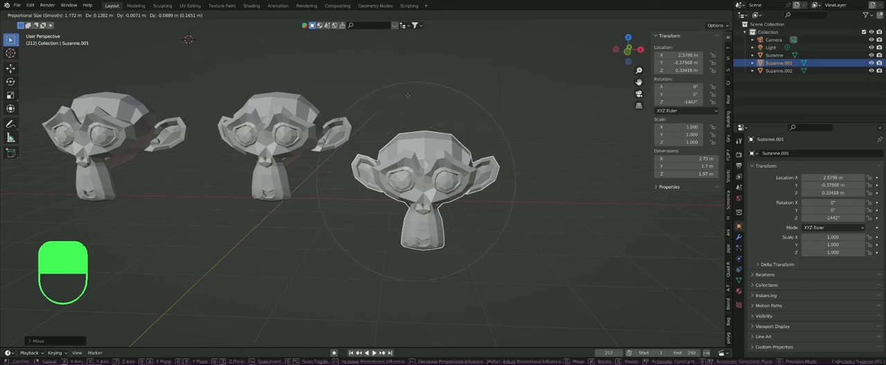
{"action": "scroll", "coordinate": [408, 96], "scroll_direction": "up", "scroll_amount": 9}
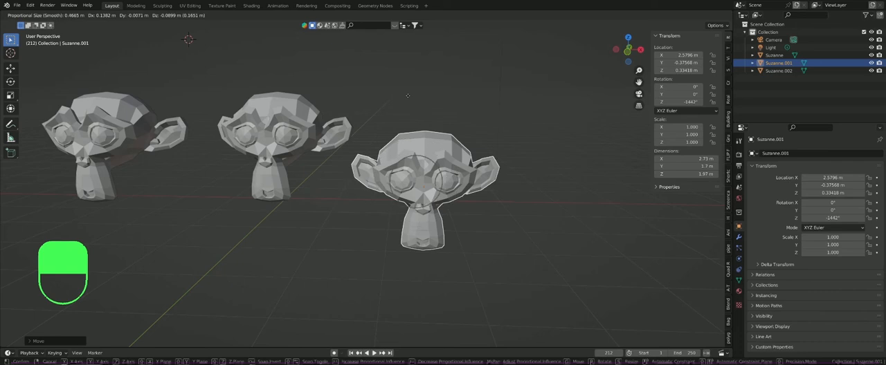
{"action": "scroll", "coordinate": [407, 96], "scroll_direction": "down", "scroll_amount": 5}
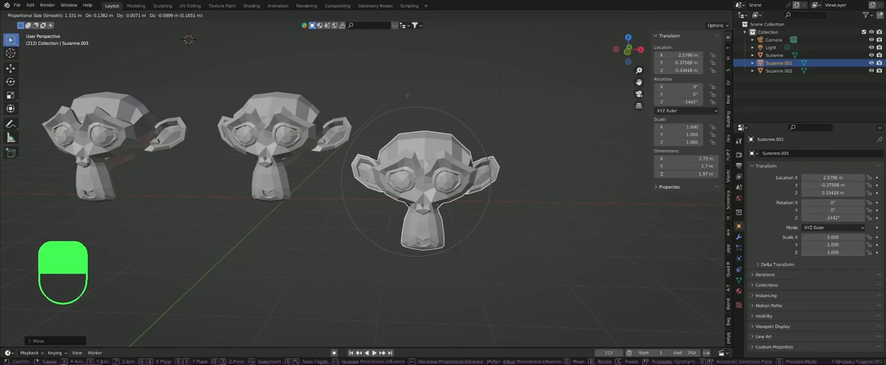
{"action": "scroll", "coordinate": [409, 95], "scroll_direction": "down", "scroll_amount": 4}
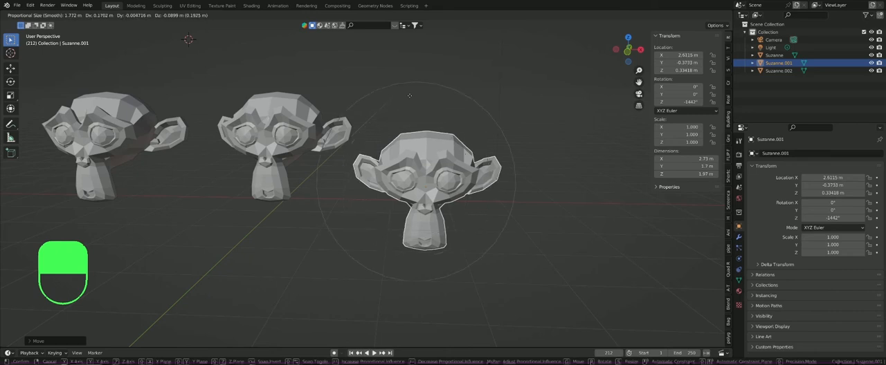
{"action": "scroll", "coordinate": [409, 95], "scroll_direction": "down", "scroll_amount": 8}
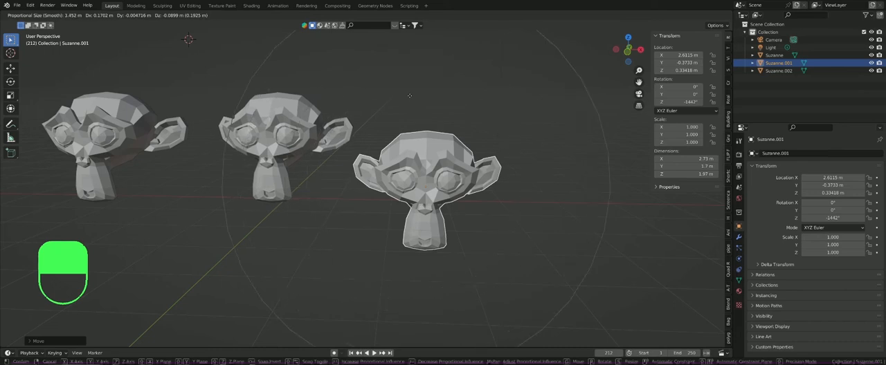
{"action": "scroll", "coordinate": [409, 96], "scroll_direction": "up", "scroll_amount": 1}
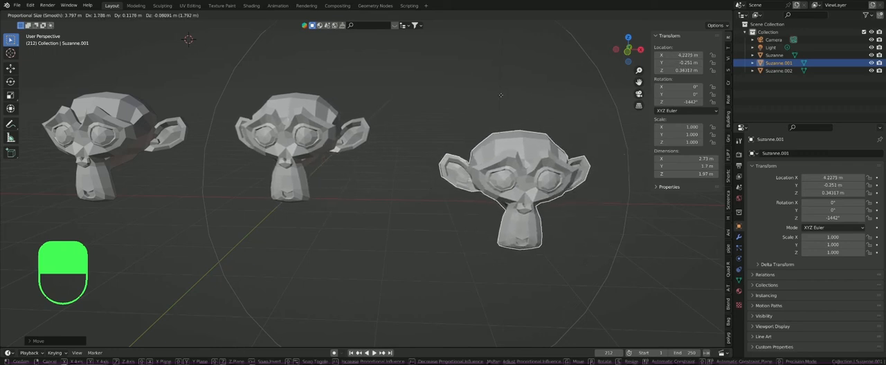
{"action": "scroll", "coordinate": [500, 94], "scroll_direction": "down", "scroll_amount": 1}
{"action": "scroll", "coordinate": [501, 94], "scroll_direction": "down", "scroll_amount": 5}
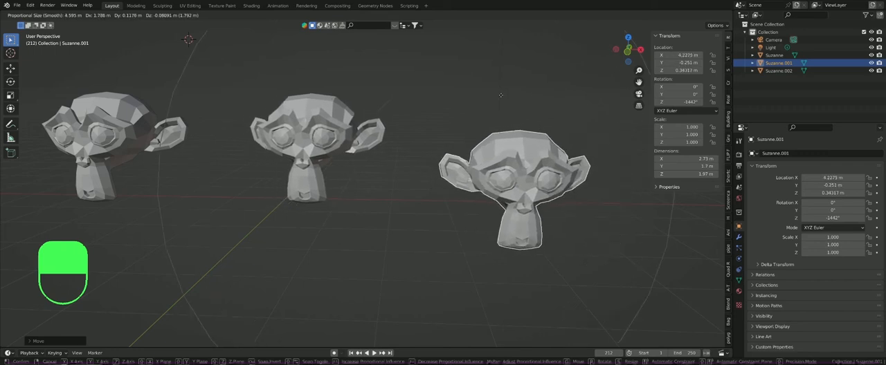
{"action": "scroll", "coordinate": [500, 95], "scroll_direction": "down", "scroll_amount": 2}
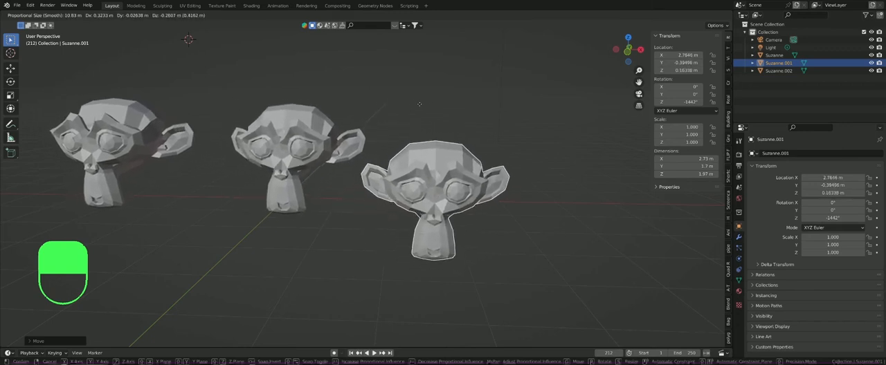
{"action": "scroll", "coordinate": [420, 105], "scroll_direction": "down", "scroll_amount": 1}
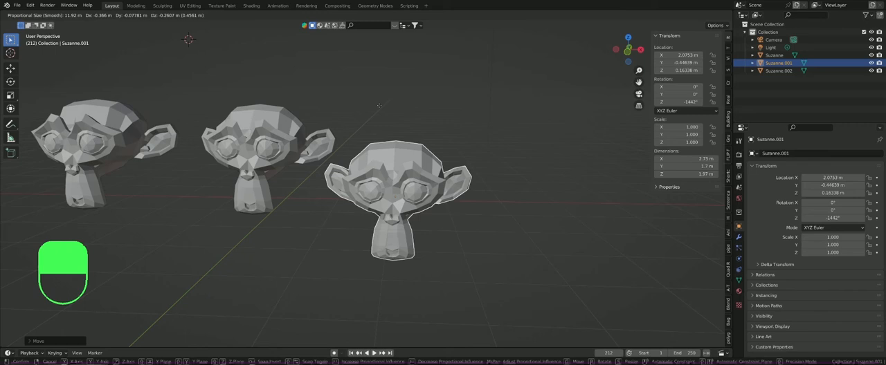
{"action": "left_click", "coordinate": [379, 106]}
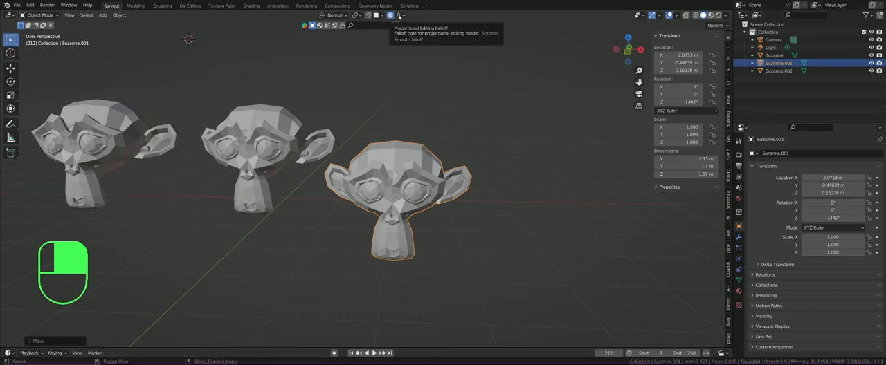
Step: Turn off proportional editing and deselect the right monkey
{"action": "left_click", "coordinate": [398, 16]}
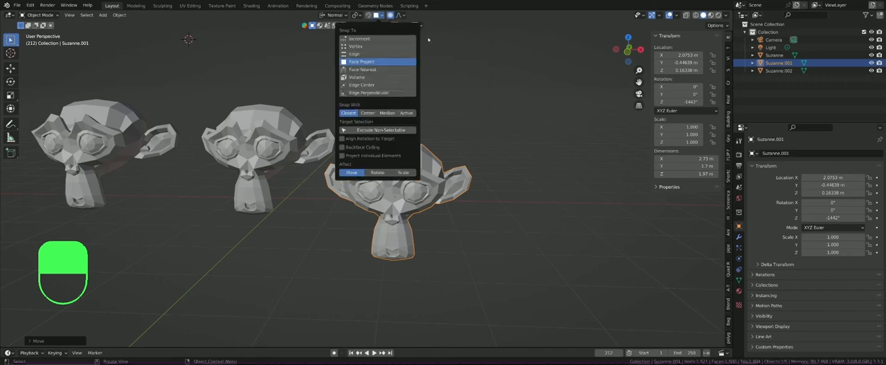
{"action": "left_click", "coordinate": [391, 16]}
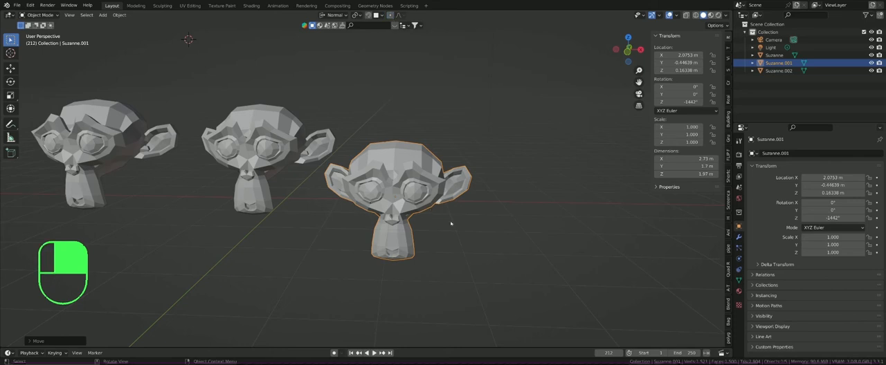
{"action": "mouse_move", "coordinate": [556, 364]}
{"action": "left_click", "coordinate": [395, 119]}
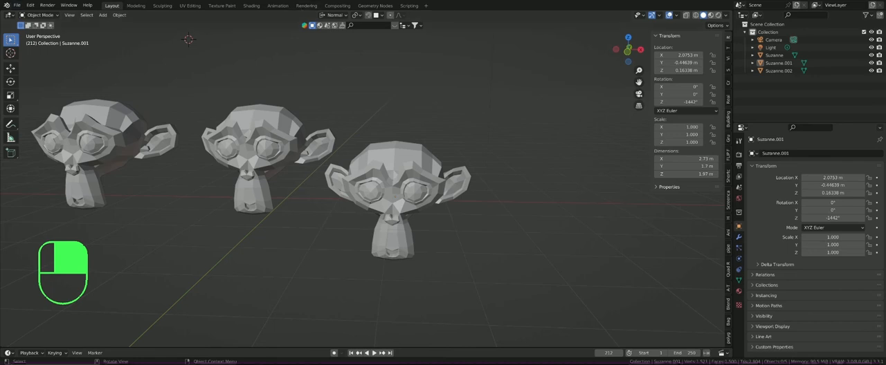
{"action": "left_click", "coordinate": [284, 361]}
{"action": "middle_click_drag", "start_coordinate": [388, 215], "coordinate": [387, 193]}
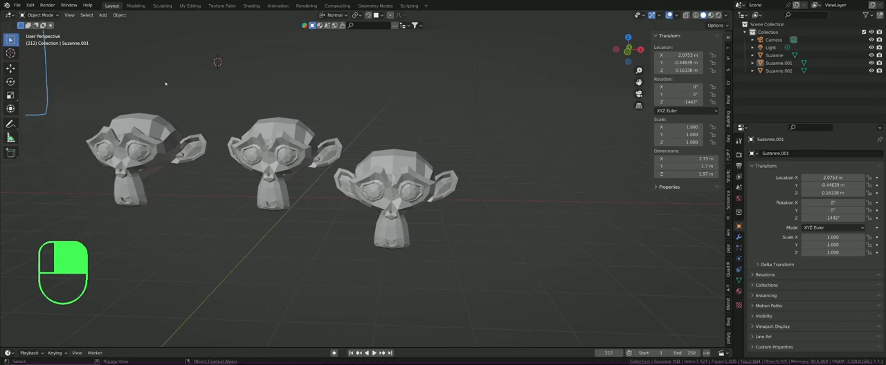
{"action": "left_click", "coordinate": [16, 5]}
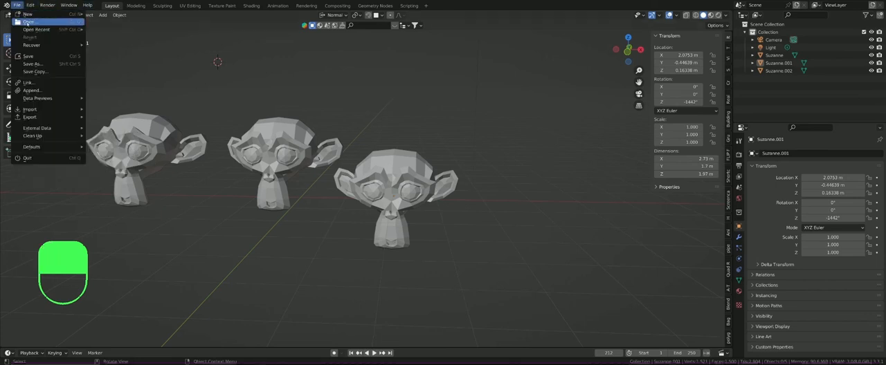
{"action": "left_click", "coordinate": [27, 157]}
{"action": "left_click", "coordinate": [457, 196]}
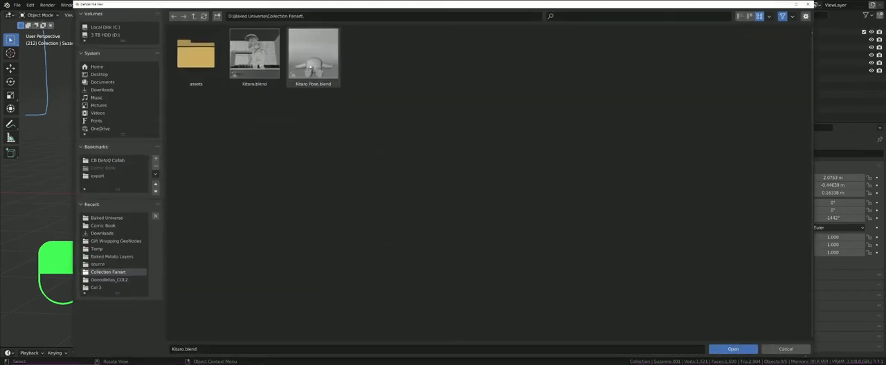
{"action": "left_click", "coordinate": [194, 16]}
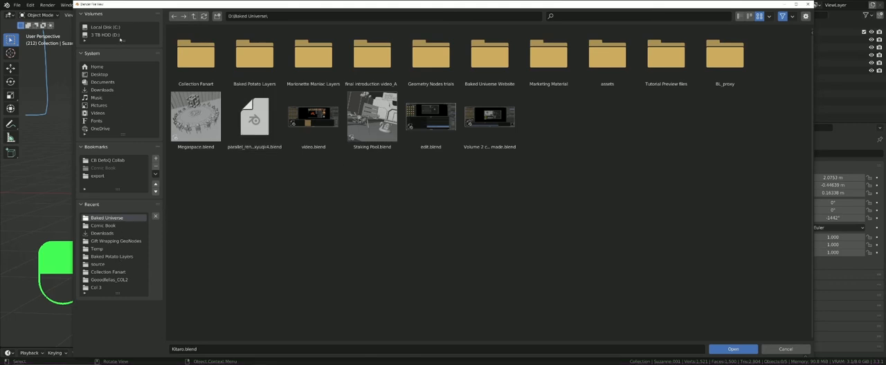
{"action": "left_click", "coordinate": [108, 34]}
{"action": "left_click", "coordinate": [622, 13]}
{"action": "type", "text": "bewaren"}
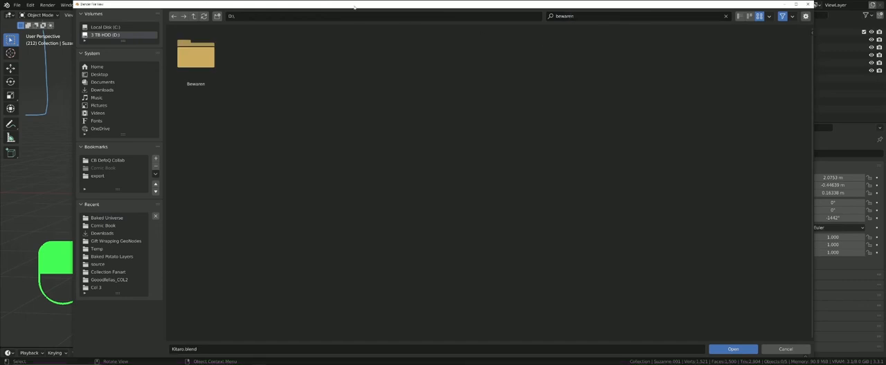
{"action": "left_click", "coordinate": [194, 16]}
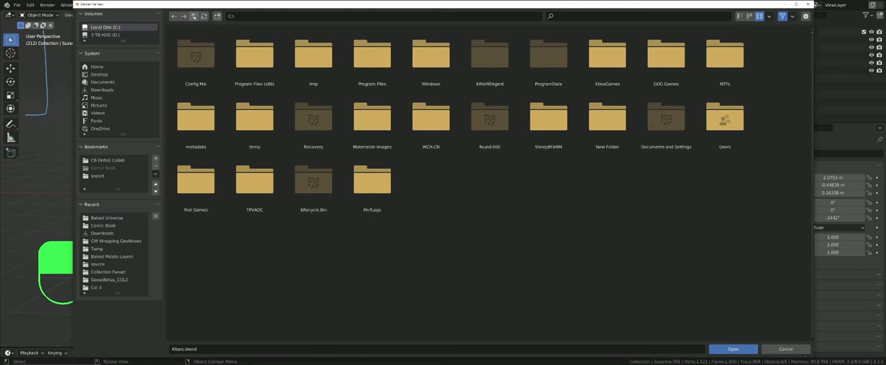
{"action": "left_click", "coordinate": [127, 242]}
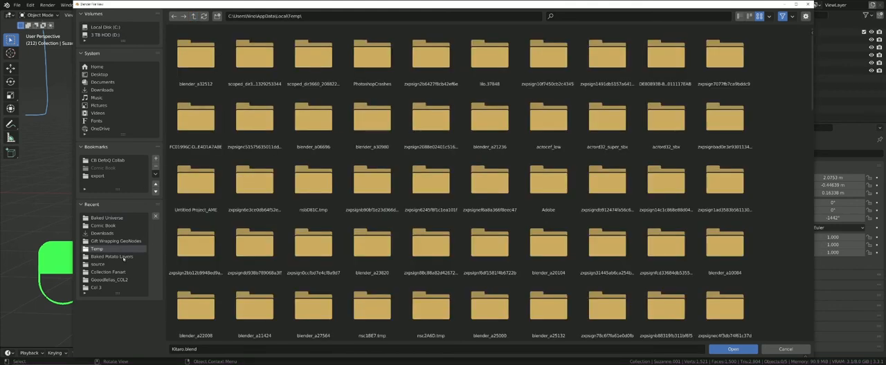
{"action": "left_click", "coordinate": [122, 257]}
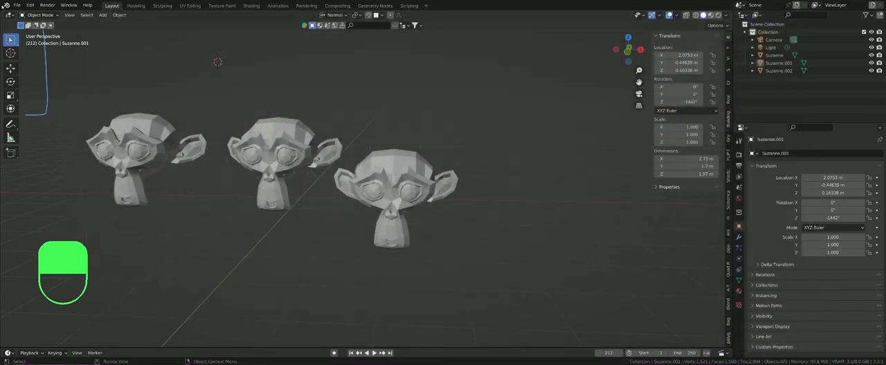
Step: Open Megaspace.blend from the Baked Universe folder without saving the current monkey scene
{"action": "left_click", "coordinate": [17, 5]}
{"action": "left_click", "coordinate": [26, 22]}
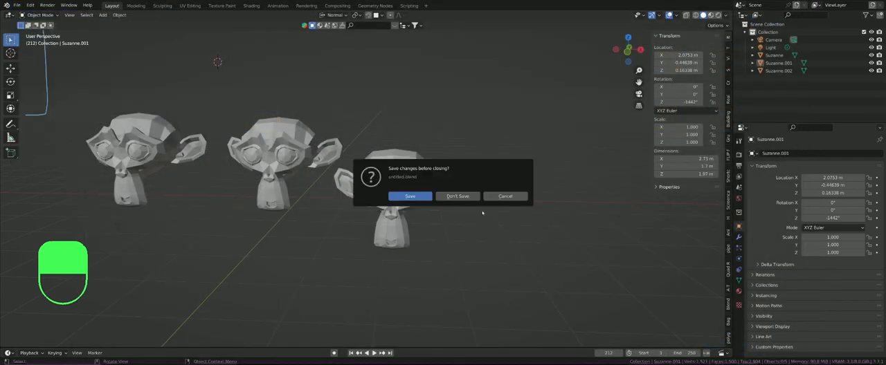
{"action": "left_click", "coordinate": [457, 196]}
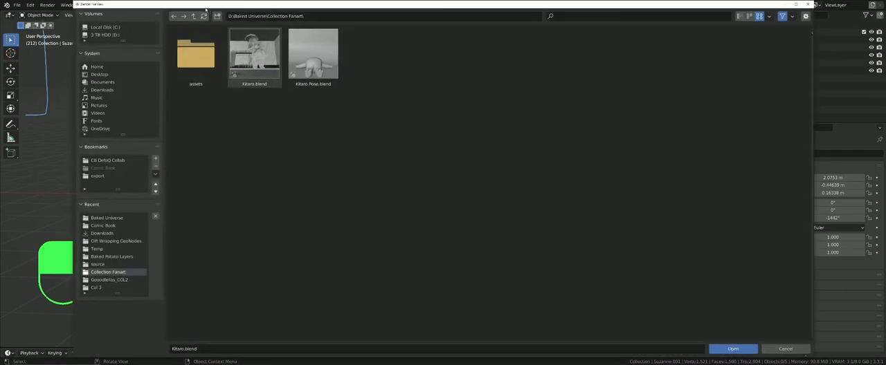
{"action": "left_click", "coordinate": [194, 16]}
{"action": "double_click", "coordinate": [196, 119]}
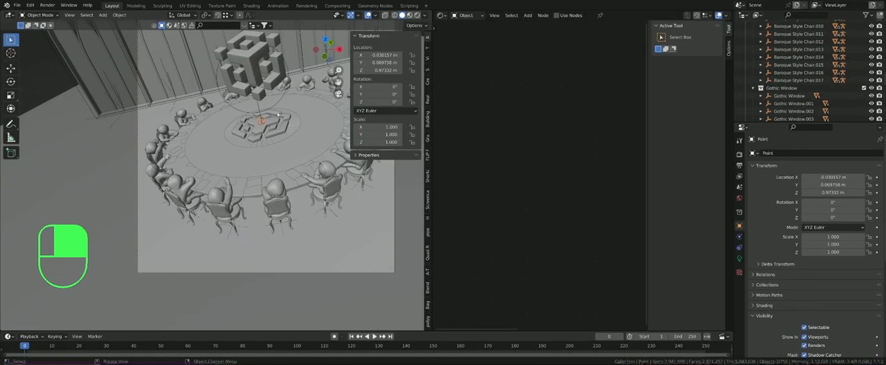
Step: Select the floating block-cube logo above the centre of the round table
{"action": "middle_click_drag", "start_coordinate": [271, 98], "coordinate": [264, 124], "text": "shift"}
{"action": "scroll", "coordinate": [235, 118], "scroll_direction": "up", "scroll_amount": 4}
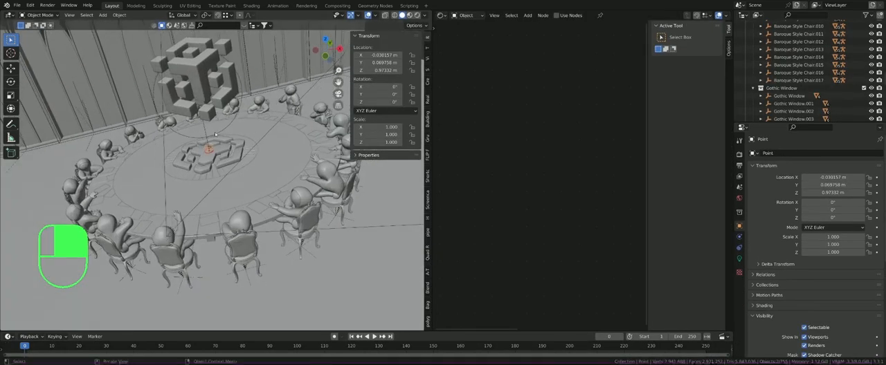
{"action": "mouse_move", "coordinate": [218, 105]}
{"action": "middle_mouse_down", "text": "shift"}
{"action": "mouse_move", "coordinate": [218, 137]}
{"action": "mouse_move", "coordinate": [232, 112]}
{"action": "mouse_move", "coordinate": [218, 105]}
{"action": "mouse_move", "coordinate": [221, 127]}
{"action": "mouse_move", "coordinate": [236, 114]}
{"action": "mouse_move", "coordinate": [211, 122]}
{"action": "mouse_move", "coordinate": [228, 102]}
{"action": "mouse_move", "coordinate": [190, 110]}
{"action": "mouse_move", "coordinate": [218, 105]}
{"action": "middle_mouse_up", "text": "shift"}
{"action": "left_click", "coordinate": [231, 114]}
{"action": "scroll", "coordinate": [235, 110], "scroll_direction": "down", "scroll_amount": 1}
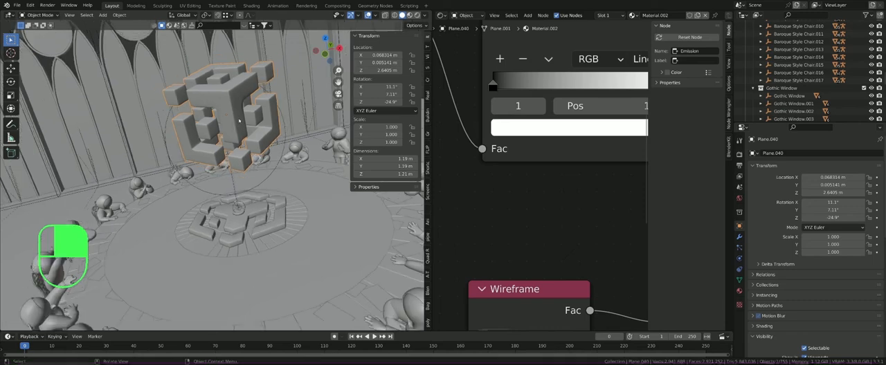
Step: Set a render region around the floating cube logo and show the viewport in Rendered shading
{"action": "key", "text": "ctrl+b"}
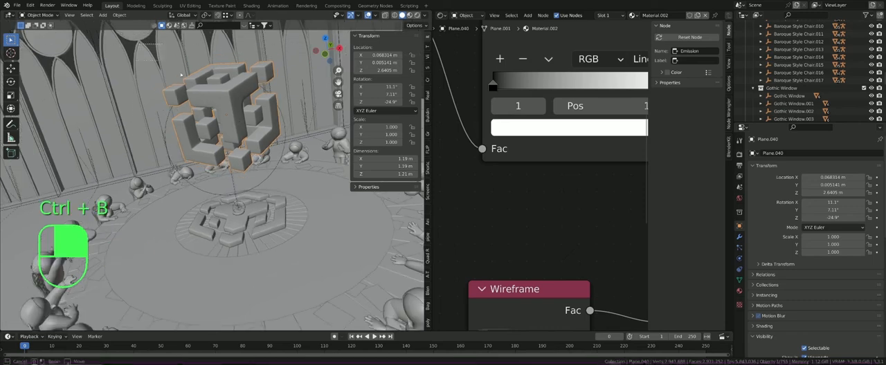
{"action": "left_click_drag", "start_coordinate": [142, 44], "coordinate": [329, 196]}
{"action": "scroll", "coordinate": [226, 80], "scroll_direction": "up", "scroll_amount": 2}
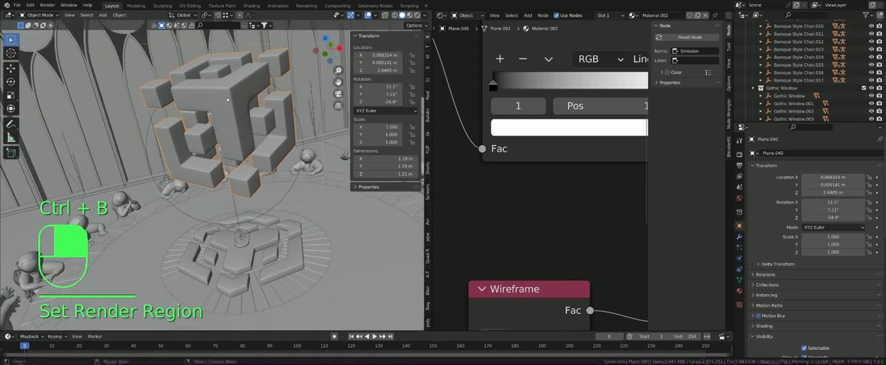
{"action": "middle_click_drag", "start_coordinate": [227, 80], "coordinate": [218, 99], "text": "shift"}
{"action": "scroll", "coordinate": [220, 107], "scroll_direction": "down", "scroll_amount": 1}
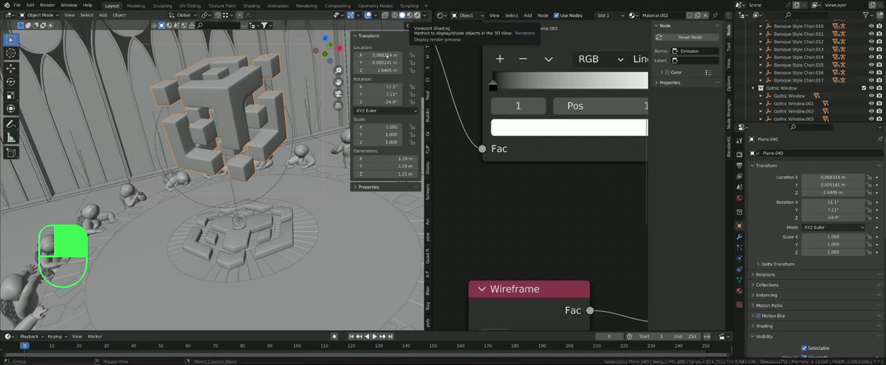
{"action": "left_click", "coordinate": [416, 15]}
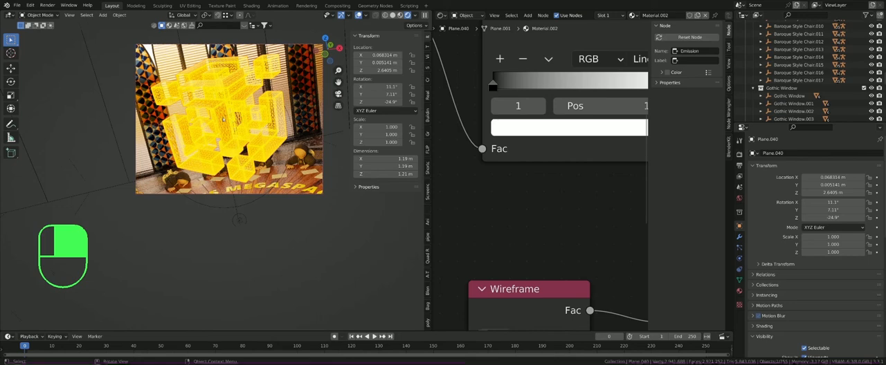
Step: Hide the node editor's sidebar and examine the cube logo's material nodes through to the Material Output beside its rendered preview
{"action": "left_click", "coordinate": [392, 15]}
{"action": "left_click_drag", "start_coordinate": [648, 143], "coordinate": [726, 142]}
{"action": "scroll", "coordinate": [601, 131], "scroll_direction": "down", "scroll_amount": 14}
{"action": "scroll", "coordinate": [570, 108], "scroll_direction": "down", "scroll_amount": 7}
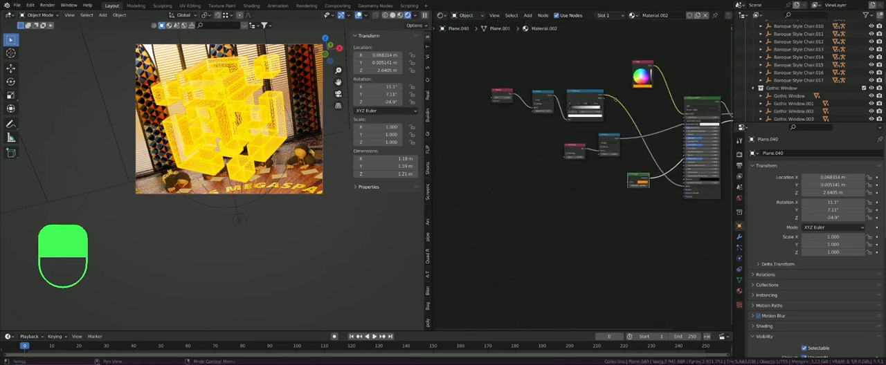
{"action": "middle_click_drag", "start_coordinate": [570, 109], "coordinate": [445, 121]}
{"action": "scroll", "coordinate": [578, 110], "scroll_direction": "up", "scroll_amount": 6}
{"action": "mouse_move", "coordinate": [578, 110]}
{"action": "middle_mouse_down"}
{"action": "mouse_move", "coordinate": [590, 143]}
{"action": "mouse_move", "coordinate": [585, 114]}
{"action": "middle_mouse_up"}
{"action": "scroll", "coordinate": [602, 141], "scroll_direction": "up", "scroll_amount": 2}
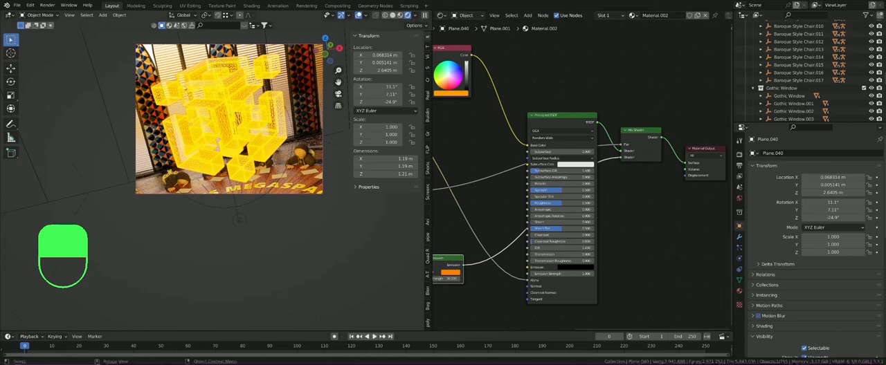
{"action": "scroll", "coordinate": [187, 88], "scroll_direction": "down", "scroll_amount": 4}
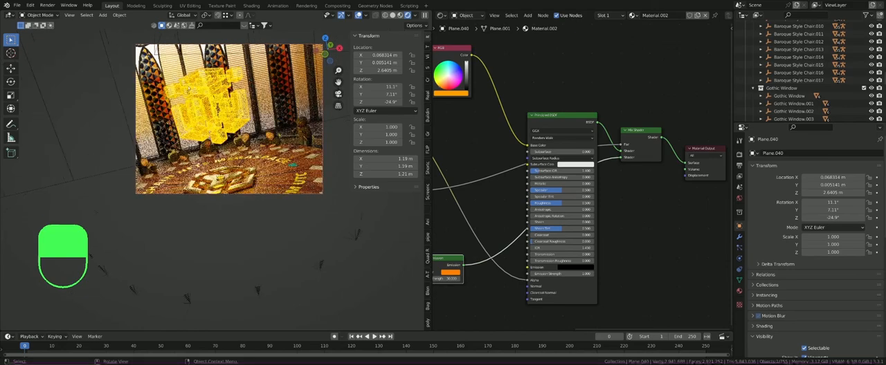
{"action": "scroll", "coordinate": [187, 90], "scroll_direction": "up", "scroll_amount": 3}
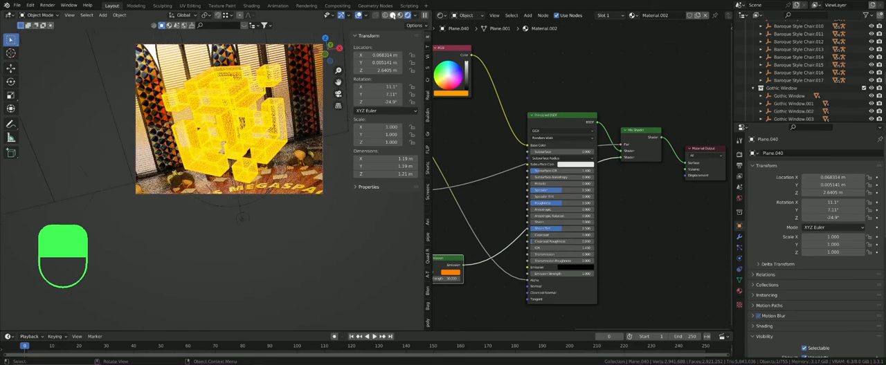
Step: Switch the viewport to Solid shading and look over the whole scene from outside and through the camera
{"action": "left_click", "coordinate": [392, 16]}
{"action": "mouse_move", "coordinate": [201, 104]}
{"action": "middle_mouse_down"}
{"action": "mouse_move", "coordinate": [265, 139]}
{"action": "mouse_move", "coordinate": [315, 151]}
{"action": "middle_mouse_up"}
{"action": "scroll", "coordinate": [222, 114], "scroll_direction": "down", "scroll_amount": 9}
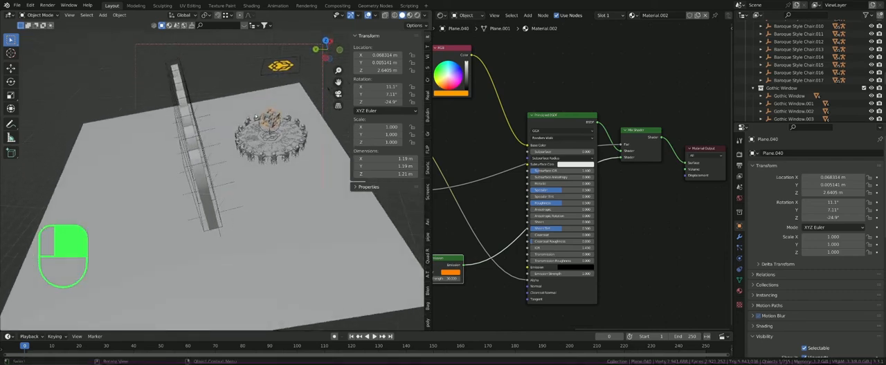
{"action": "middle_click_drag", "start_coordinate": [315, 151], "coordinate": [217, 103]}
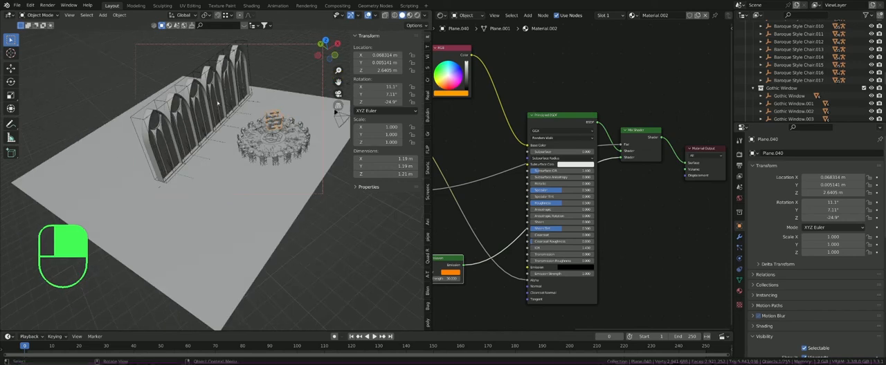
{"action": "key", "text": "KP_0"}
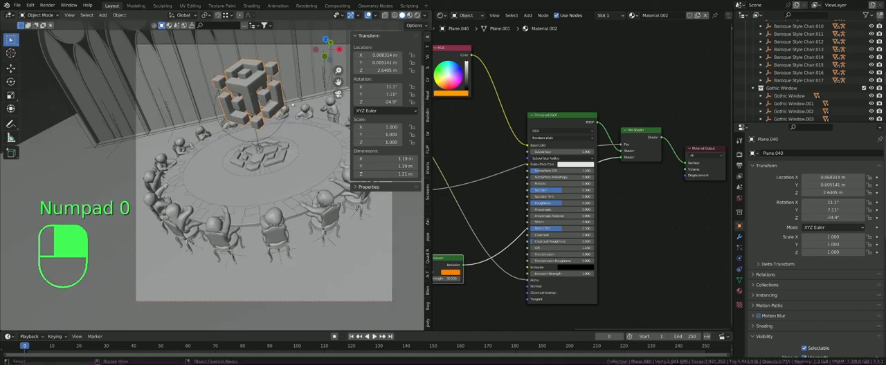
{"action": "middle_click_drag", "start_coordinate": [292, 104], "coordinate": [232, 94], "text": "shift"}
{"action": "scroll", "coordinate": [230, 94], "scroll_direction": "down", "scroll_amount": 1}
{"action": "middle_click_drag", "start_coordinate": [188, 124], "coordinate": [207, 90], "text": "shift"}
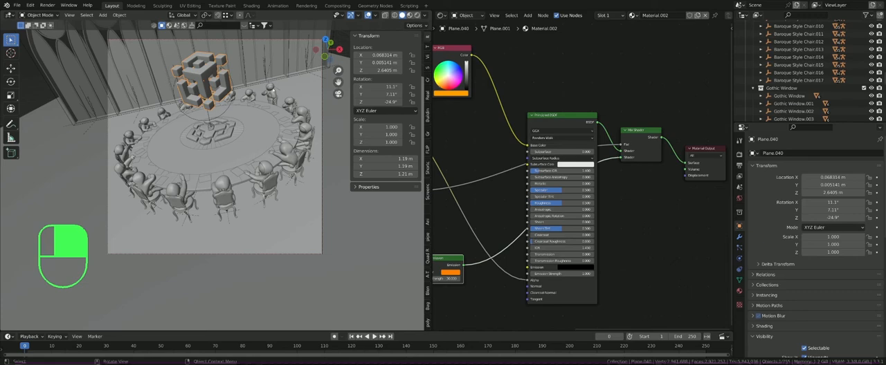
Step: Unhide all hidden objects so the armatures of the figures around the table are available
{"action": "middle_click_drag", "start_coordinate": [274, 89], "coordinate": [334, 116]}
{"action": "scroll", "coordinate": [278, 77], "scroll_direction": "up", "scroll_amount": 2}
{"action": "scroll", "coordinate": [195, 88], "scroll_direction": "up", "scroll_amount": 2}
{"action": "scroll", "coordinate": [194, 88], "scroll_direction": "up", "scroll_amount": 5}
{"action": "key", "text": "alt+h"}
{"action": "scroll", "coordinate": [268, 121], "scroll_direction": "up", "scroll_amount": 3}
Step: Select the armature of a seated figure at the table and put it in Pose Mode
{"action": "left_click", "coordinate": [270, 121]}
{"action": "left_click", "coordinate": [272, 121]}
{"action": "scroll", "coordinate": [272, 121], "scroll_direction": "up", "scroll_amount": 5}
{"action": "left_click", "coordinate": [44, 15]}
{"action": "left_click", "coordinate": [50, 41]}
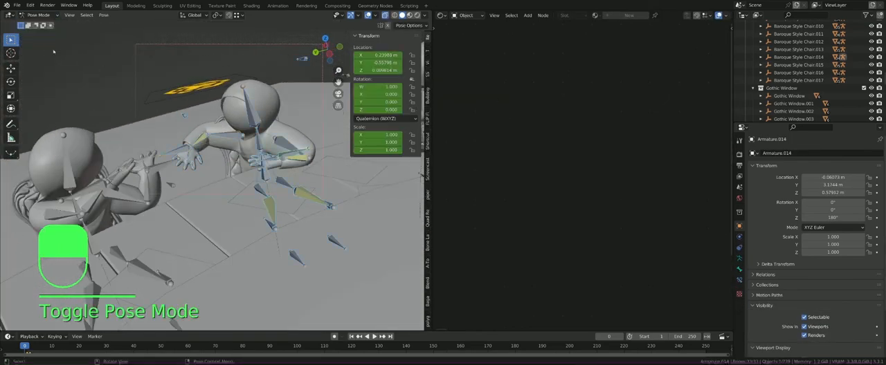
Step: Move the posed figure's hand control bone, then reposition its whole body with the hip bone
{"action": "left_click", "coordinate": [174, 153]}
{"action": "key", "text": "g"}
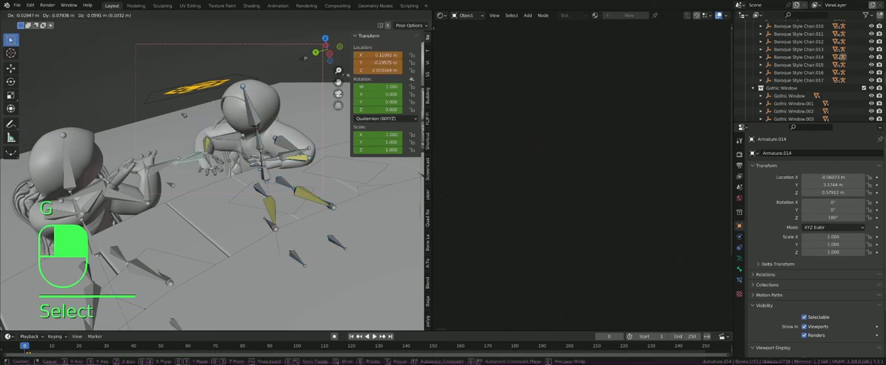
{"action": "left_click", "coordinate": [196, 165]}
{"action": "left_click", "coordinate": [267, 173]}
{"action": "key", "text": "g"}
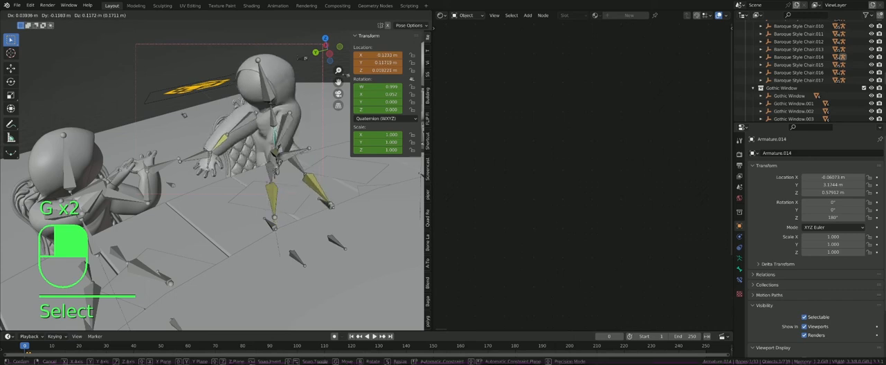
{"action": "left_click", "coordinate": [230, 174]}
Step: Rotate the figure's head bone and move the hip bone to about X 0.22 m, Y 0.67 m, Z 0.33 m, above the chair
{"action": "left_click", "coordinate": [225, 90]}
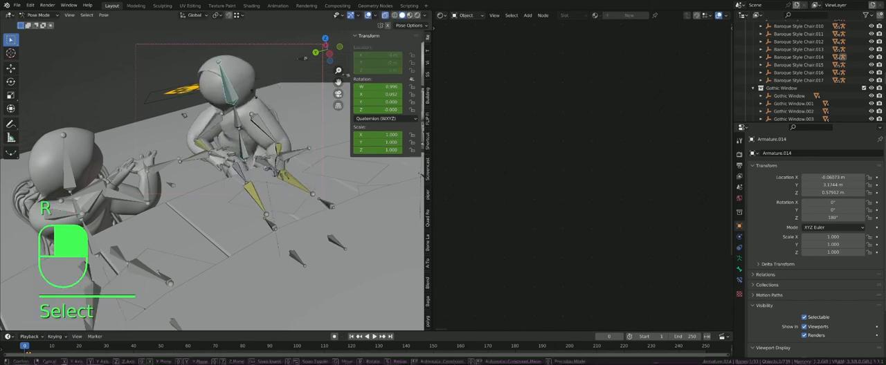
{"action": "key", "text": "r"}
{"action": "left_click", "coordinate": [262, 92]}
{"action": "left_click", "coordinate": [245, 156]}
{"action": "key", "text": "g"}
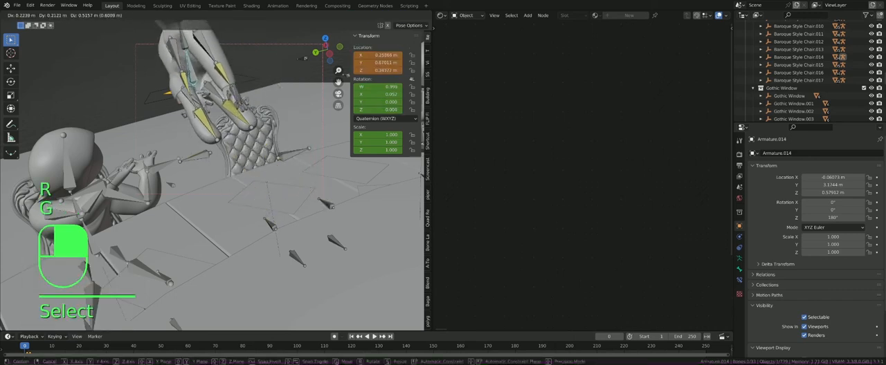
{"action": "left_click", "coordinate": [202, 87]}
Step: Examine the raised figure and its chair up close, through the camera and from behind the table
{"action": "scroll", "coordinate": [225, 126], "scroll_direction": "up", "scroll_amount": 7}
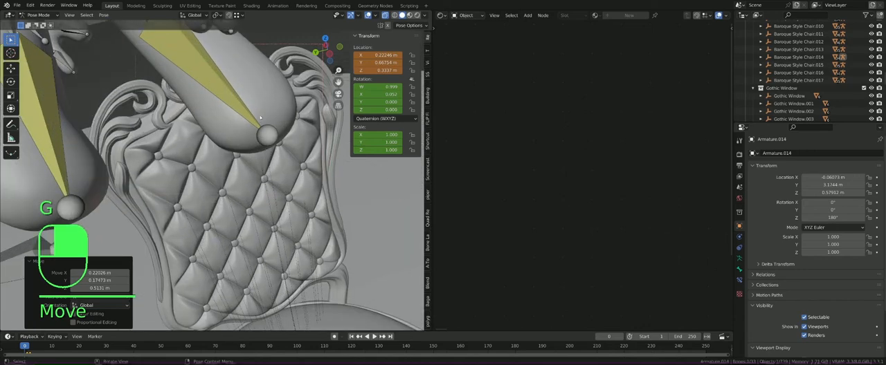
{"action": "scroll", "coordinate": [226, 128], "scroll_direction": "down", "scroll_amount": 4}
{"action": "scroll", "coordinate": [226, 128], "scroll_direction": "down", "scroll_amount": 8}
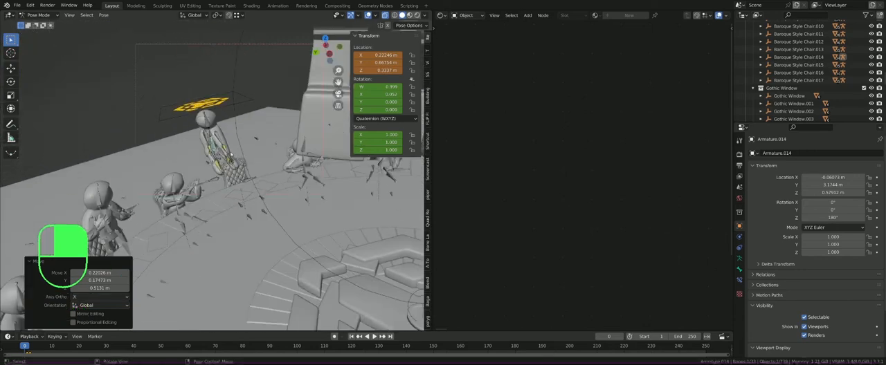
{"action": "scroll", "coordinate": [224, 148], "scroll_direction": "up", "scroll_amount": 4}
{"action": "key", "text": "KP_0"}
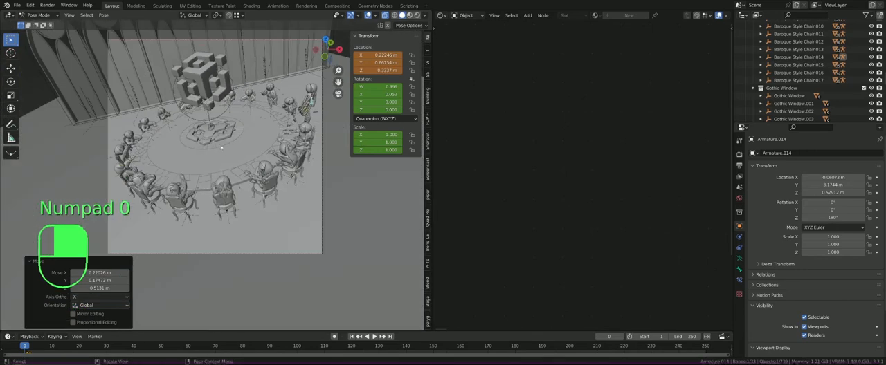
{"action": "scroll", "coordinate": [237, 153], "scroll_direction": "up", "scroll_amount": 2}
{"action": "middle_click_drag", "start_coordinate": [221, 147], "coordinate": [242, 132], "text": "shift"}
{"action": "middle_click_drag", "start_coordinate": [242, 132], "coordinate": [180, 130]}
{"action": "scroll", "coordinate": [272, 116], "scroll_direction": "up", "scroll_amount": 4}
{"action": "scroll", "coordinate": [300, 115], "scroll_direction": "down", "scroll_amount": 2}
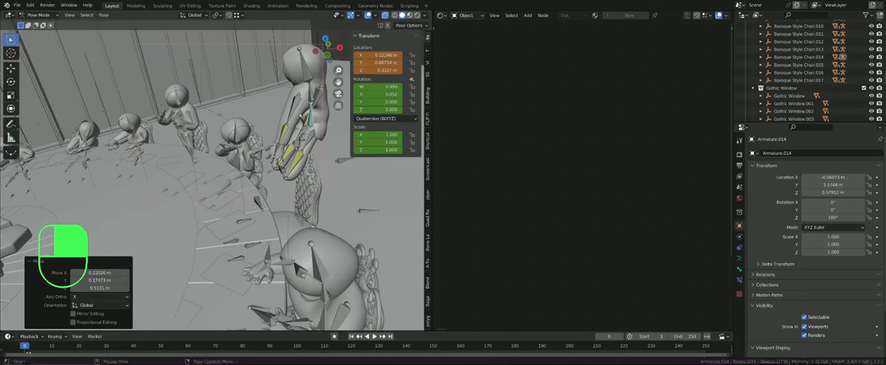
{"action": "scroll", "coordinate": [309, 116], "scroll_direction": "down", "scroll_amount": 4}
{"action": "middle_click_drag", "start_coordinate": [309, 116], "coordinate": [208, 120]}
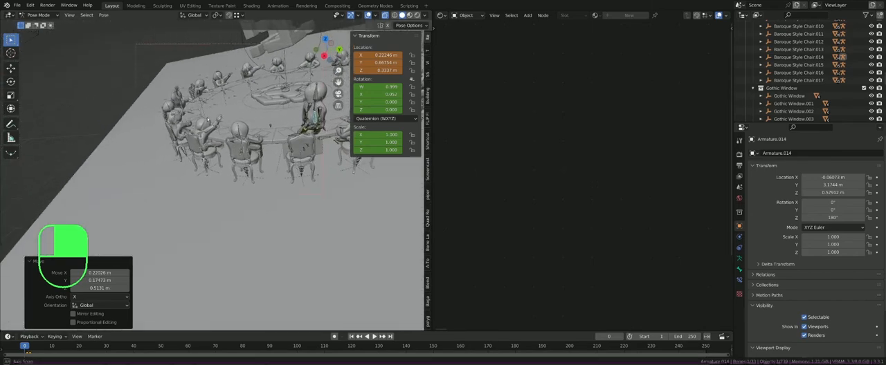
{"action": "key", "text": "KP_Decimal"}
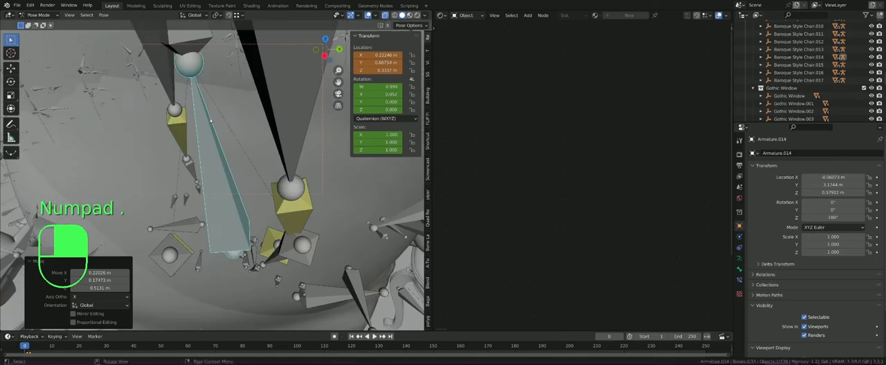
Step: Return the raised figure's armature to Object Mode and look at it through the scene camera
{"action": "key", "text": "KP_0"}
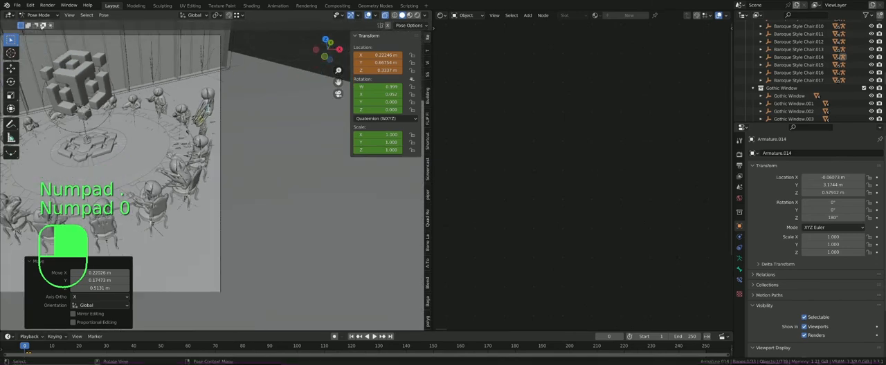
{"action": "left_click", "coordinate": [38, 14]}
{"action": "left_click", "coordinate": [43, 25]}
{"action": "middle_click_drag", "start_coordinate": [210, 69], "coordinate": [284, 58], "text": "shift"}
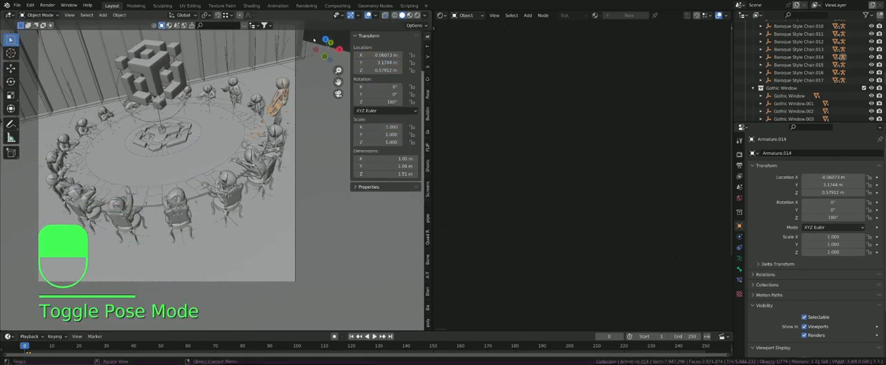
{"action": "left_click", "coordinate": [288, 58]}
Step: Select the armature of another seated figure on the opposite side of the round table
{"action": "scroll", "coordinate": [277, 61], "scroll_direction": "down", "scroll_amount": 2}
{"action": "middle_click_drag", "start_coordinate": [212, 81], "coordinate": [204, 82], "text": "shift"}
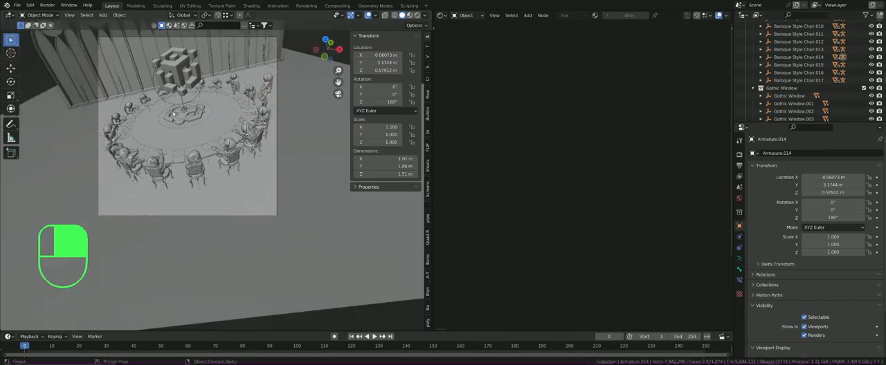
{"action": "middle_click_drag", "start_coordinate": [160, 103], "coordinate": [154, 105]}
{"action": "scroll", "coordinate": [153, 105], "scroll_direction": "up", "scroll_amount": 5}
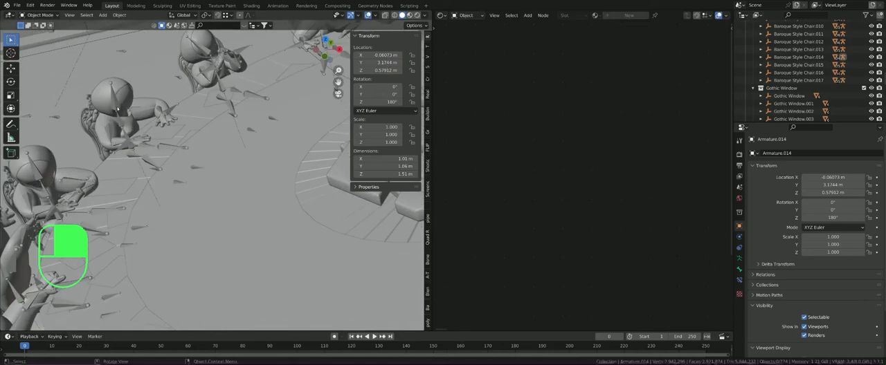
{"action": "scroll", "coordinate": [105, 105], "scroll_direction": "down", "scroll_amount": 6}
{"action": "scroll", "coordinate": [110, 122], "scroll_direction": "up", "scroll_amount": 5}
{"action": "scroll", "coordinate": [127, 135], "scroll_direction": "up", "scroll_amount": 6}
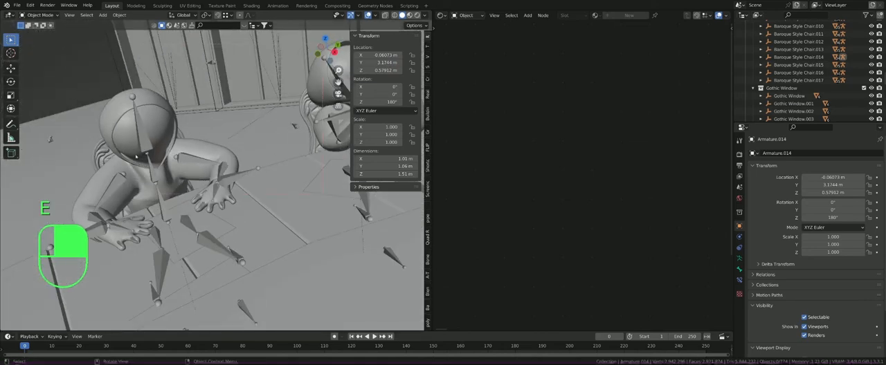
{"action": "key", "text": "e"}
{"action": "left_click", "coordinate": [168, 87]}
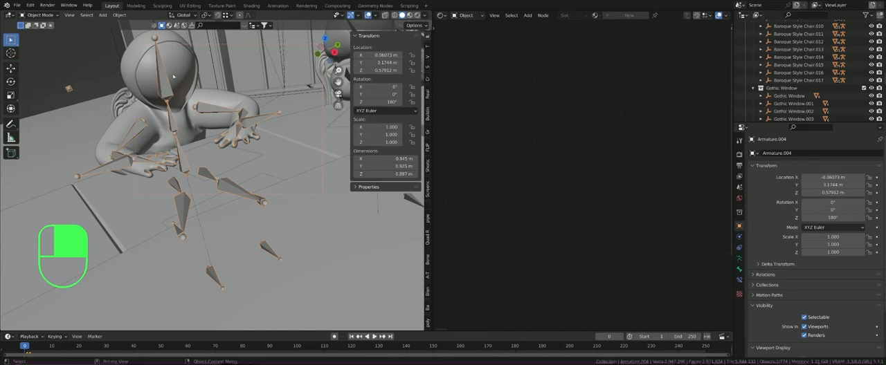
Step: Open the recent file Kitaro.blend, discarding the unsaved changes to Megaspace.blend
{"action": "left_click", "coordinate": [16, 5]}
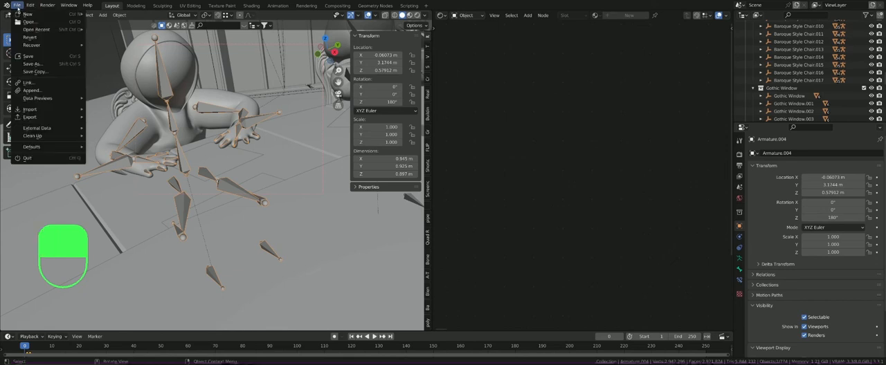
{"action": "mouse_move", "coordinate": [42, 29]}
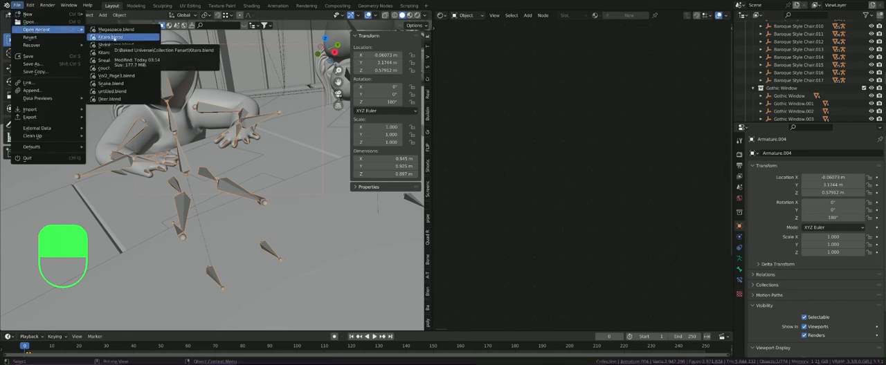
{"action": "left_click", "coordinate": [112, 38]}
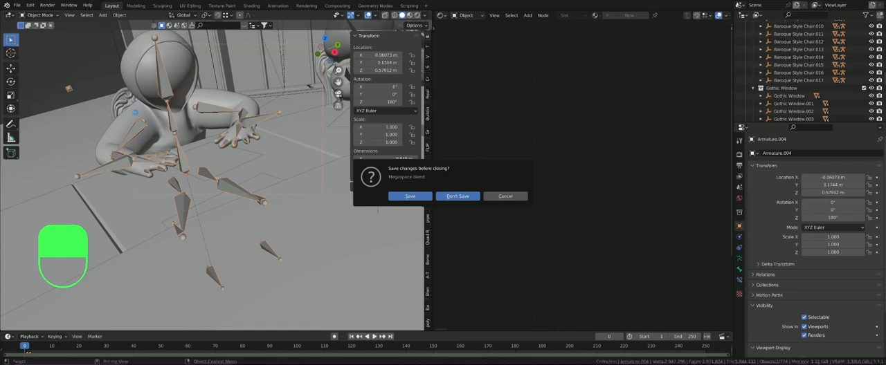
{"action": "left_click", "coordinate": [458, 196]}
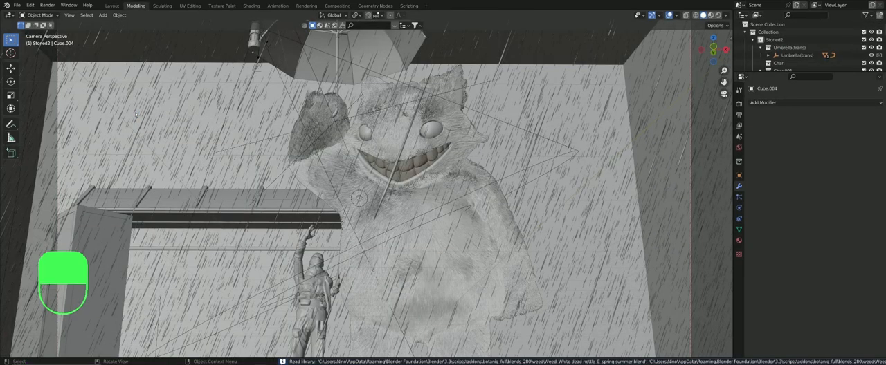
Step: Select the large furry creature's body and turn off its hair ParticleSystem modifier in the viewport
{"action": "left_click", "coordinate": [437, 190]}
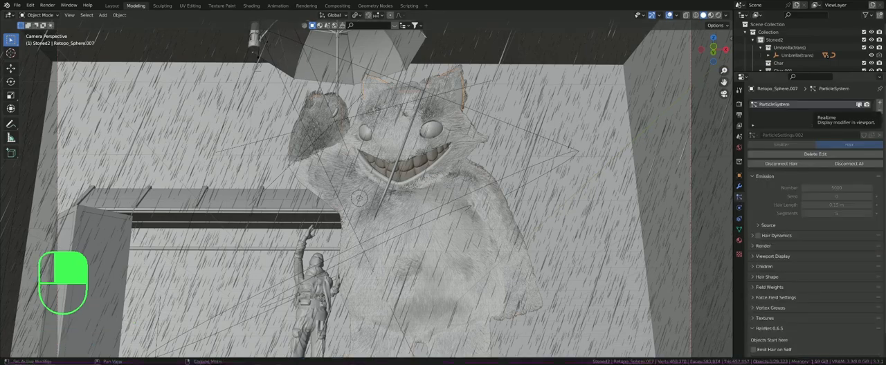
{"action": "middle_click_drag", "start_coordinate": [520, 181], "coordinate": [378, 187], "text": "shift"}
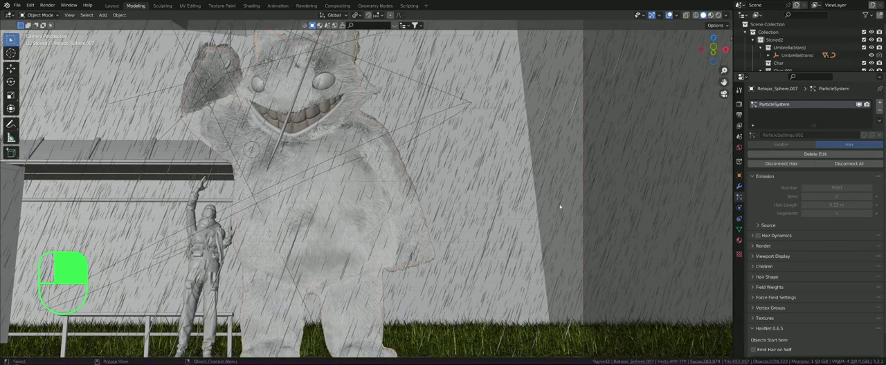
{"action": "left_click", "coordinate": [739, 186]}
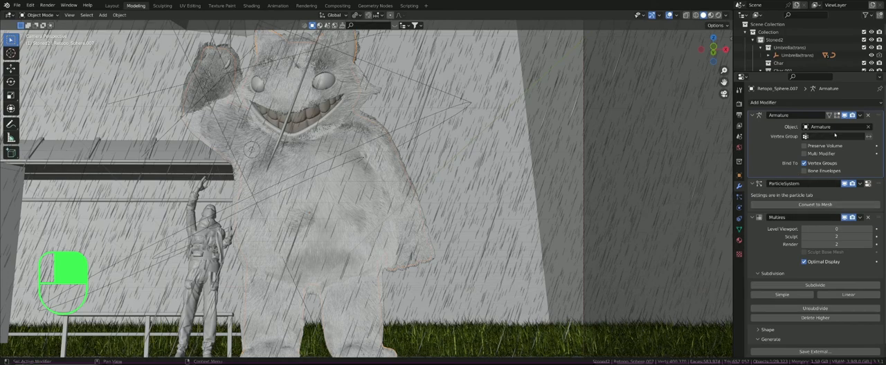
{"action": "left_click", "coordinate": [843, 184]}
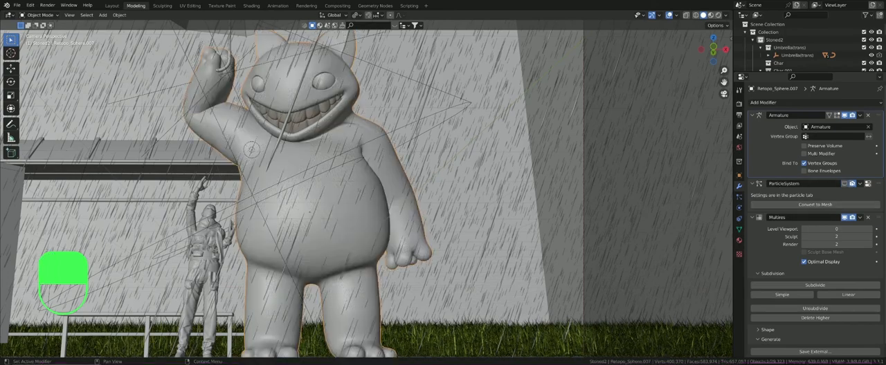
{"action": "scroll", "coordinate": [148, 37], "scroll_direction": "down", "scroll_amount": 3}
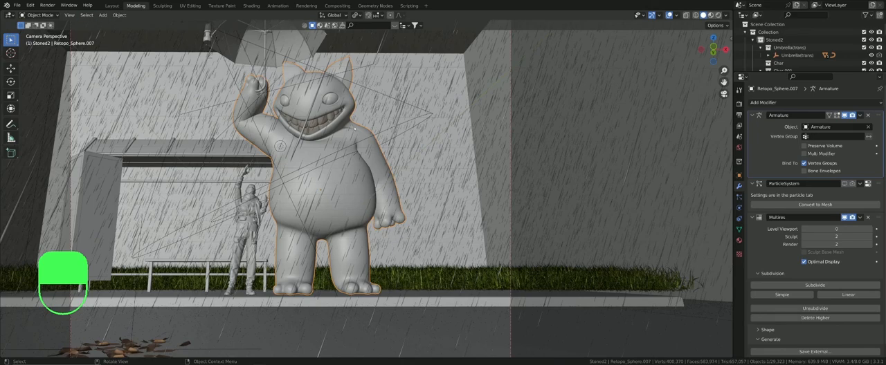
Step: Reveal the hidden objects, select the large creature's armature and put it in Pose Mode
{"action": "key", "text": "alt+h"}
{"action": "left_click", "coordinate": [318, 128]}
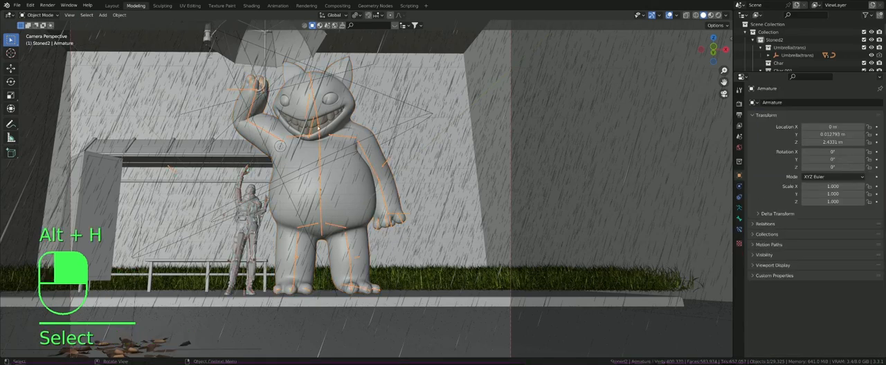
{"action": "scroll", "coordinate": [336, 135], "scroll_direction": "up", "scroll_amount": 1}
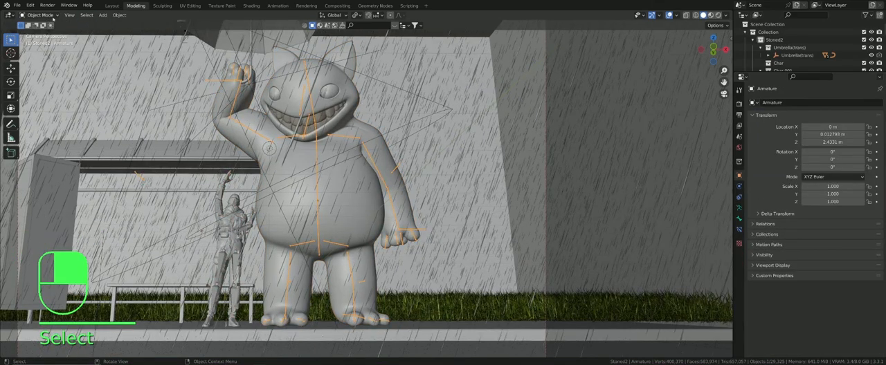
{"action": "left_click", "coordinate": [50, 19]}
{"action": "left_click", "coordinate": [42, 42]}
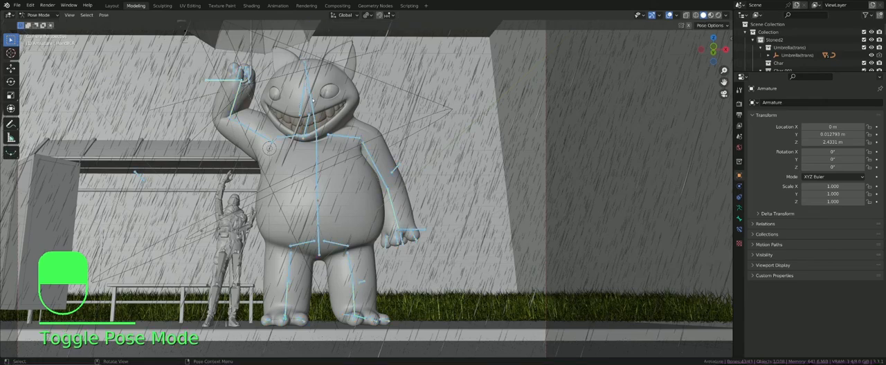
Step: Select the creature's pelvis bone and move it to shift the whole body
{"action": "left_click", "coordinate": [313, 101]}
{"action": "left_click", "coordinate": [317, 237]}
{"action": "scroll", "coordinate": [317, 237], "scroll_direction": "down", "scroll_amount": 2}
{"action": "key", "text": "g"}
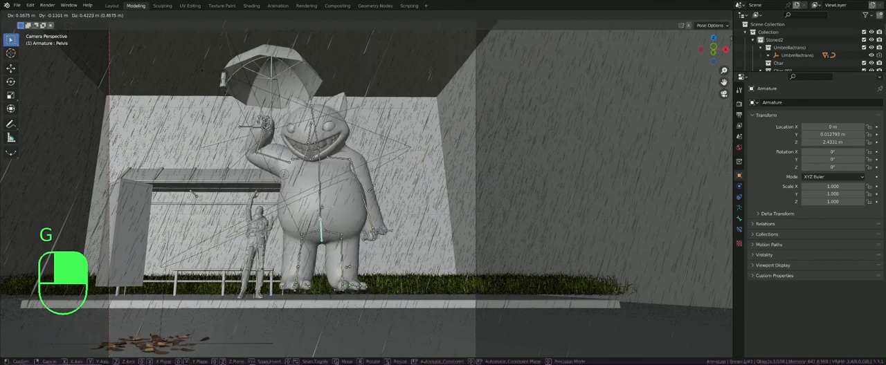
{"action": "left_click", "coordinate": [333, 207]}
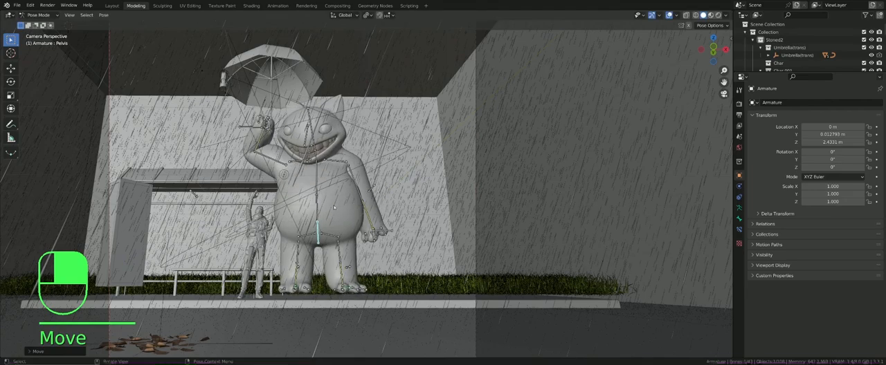
Step: Try to rotate the creature's pelvis bone about the global Z axis
{"action": "key", "text": "r"}
{"action": "key", "text": "z"}
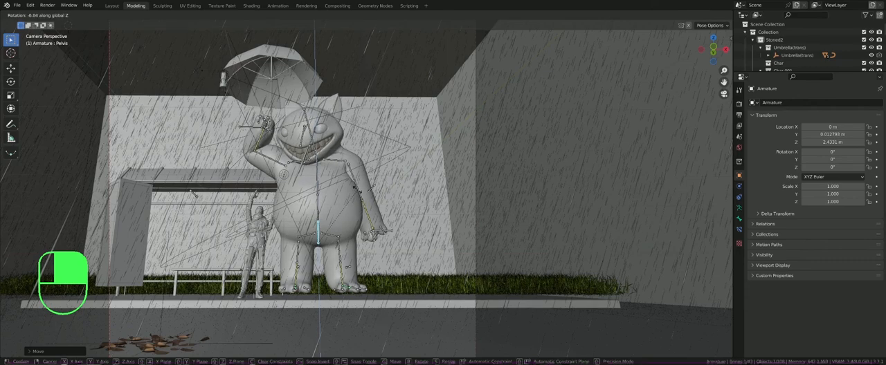
{"action": "right_click", "coordinate": [356, 188]}
Step: Leave the creature's rig, select the small human figure's armature and put it in Pose Mode
{"action": "scroll", "coordinate": [262, 226], "scroll_direction": "up", "scroll_amount": 1}
{"action": "left_click", "coordinate": [259, 223]}
{"action": "left_click", "coordinate": [259, 223]}
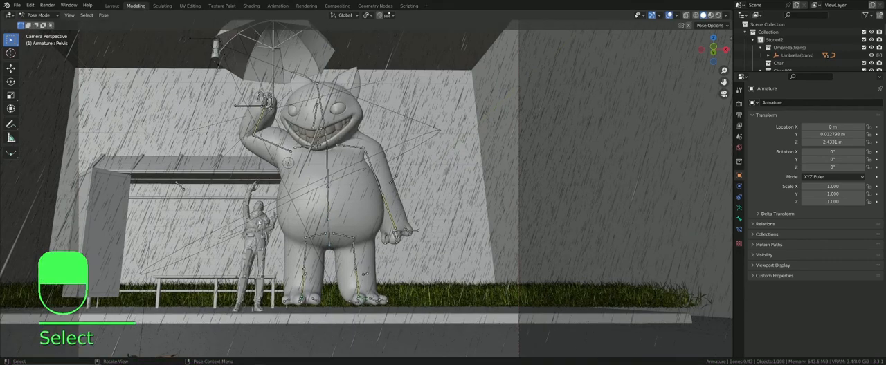
{"action": "key", "text": "Tab"}
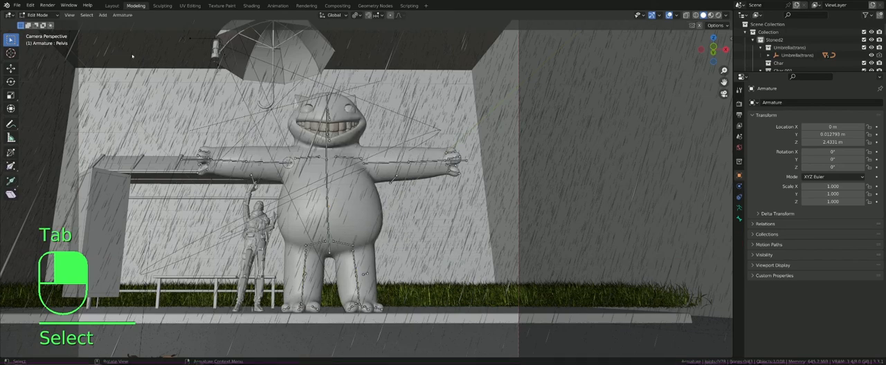
{"action": "key", "text": "Tab"}
{"action": "left_click", "coordinate": [254, 186]}
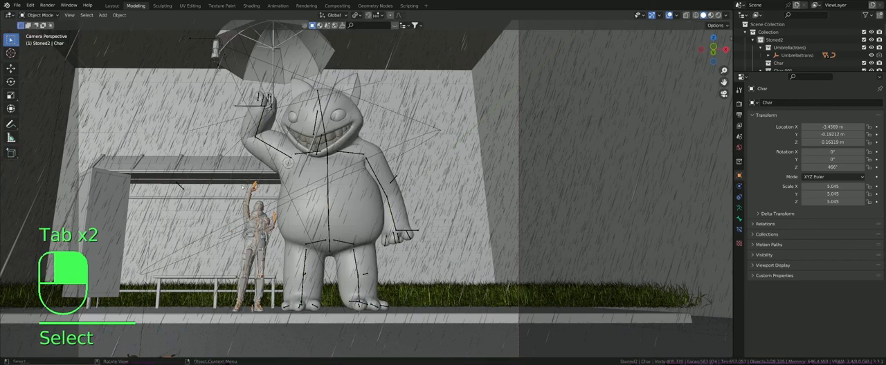
{"action": "left_click", "coordinate": [41, 15]}
{"action": "left_click", "coordinate": [40, 41]}
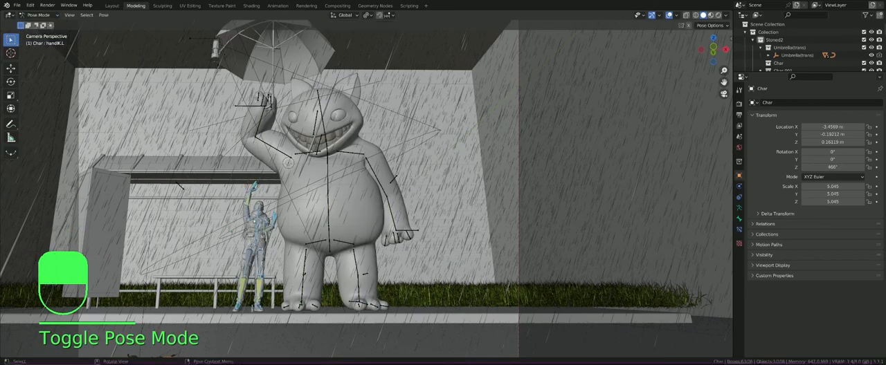
Step: Lower the human figure's hips bone along the global Z axis and then reposition it freely to change the body pose
{"action": "scroll", "coordinate": [231, 222], "scroll_direction": "up", "scroll_amount": 8}
{"action": "scroll", "coordinate": [231, 221], "scroll_direction": "down", "scroll_amount": 3}
{"action": "scroll", "coordinate": [231, 222], "scroll_direction": "down", "scroll_amount": 2}
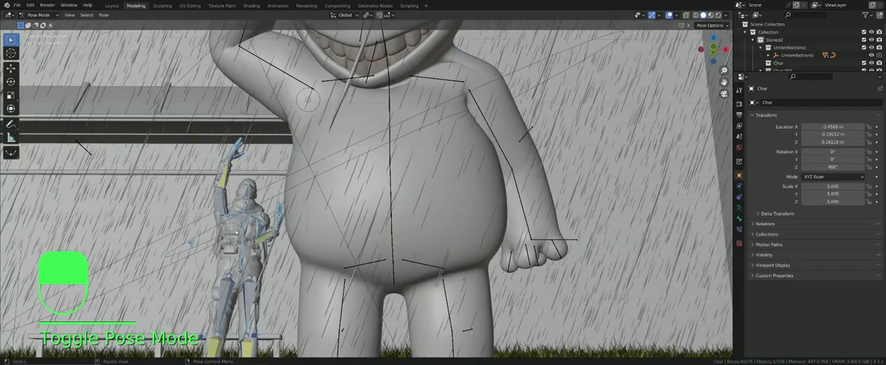
{"action": "scroll", "coordinate": [224, 208], "scroll_direction": "up", "scroll_amount": 4}
{"action": "scroll", "coordinate": [222, 192], "scroll_direction": "down", "scroll_amount": 5}
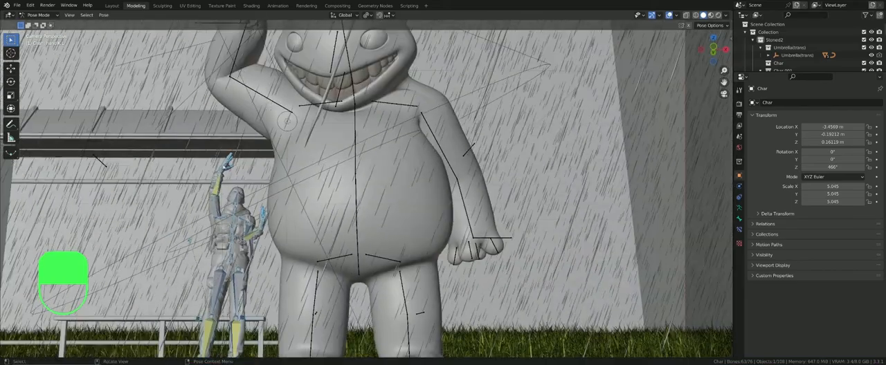
{"action": "scroll", "coordinate": [225, 168], "scroll_direction": "up", "scroll_amount": 4}
{"action": "middle_click_drag", "start_coordinate": [226, 170], "coordinate": [242, 173]}
{"action": "scroll", "coordinate": [310, 197], "scroll_direction": "up", "scroll_amount": 5}
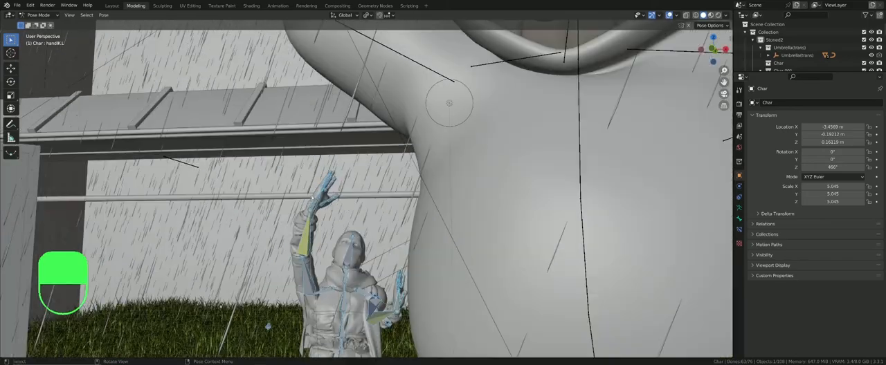
{"action": "middle_click_drag", "start_coordinate": [312, 199], "coordinate": [331, 213]}
{"action": "scroll", "coordinate": [347, 275], "scroll_direction": "down", "scroll_amount": 2}
{"action": "left_click", "coordinate": [325, 232]}
{"action": "key", "text": "g"}
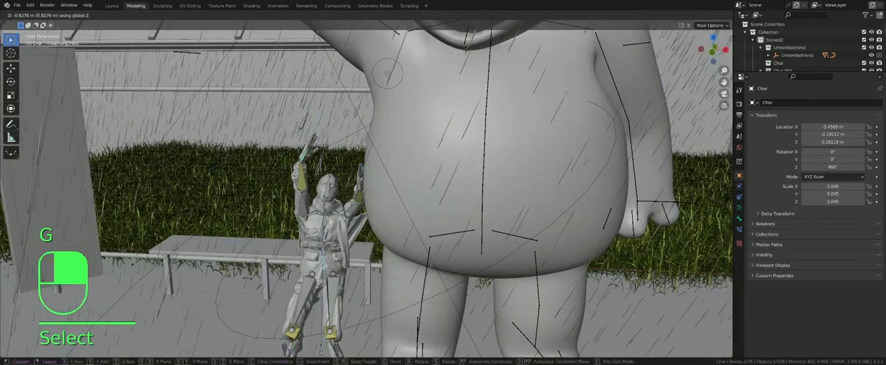
{"action": "left_click", "coordinate": [322, 266]}
{"action": "key", "text": "g"}
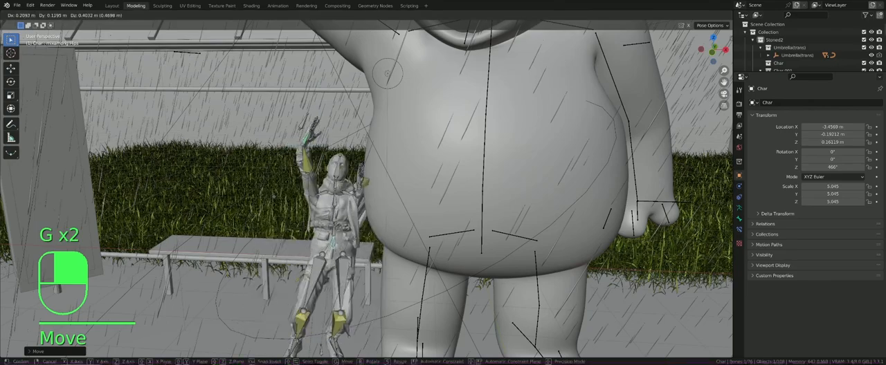
{"action": "left_click", "coordinate": [363, 214]}
Step: Look at the reposed human figure through the camera and return its armature to Object Mode
{"action": "key", "text": "KP_0"}
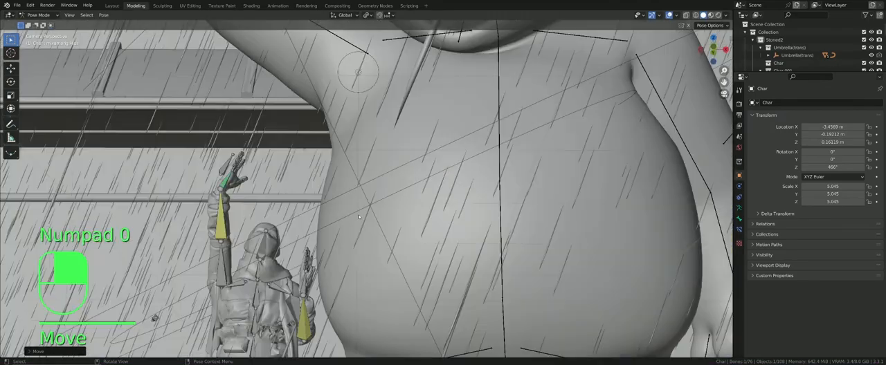
{"action": "middle_click_drag", "start_coordinate": [370, 205], "coordinate": [316, 190], "text": "shift"}
{"action": "scroll", "coordinate": [302, 168], "scroll_direction": "down", "scroll_amount": 1}
{"action": "scroll", "coordinate": [316, 190], "scroll_direction": "down", "scroll_amount": 1}
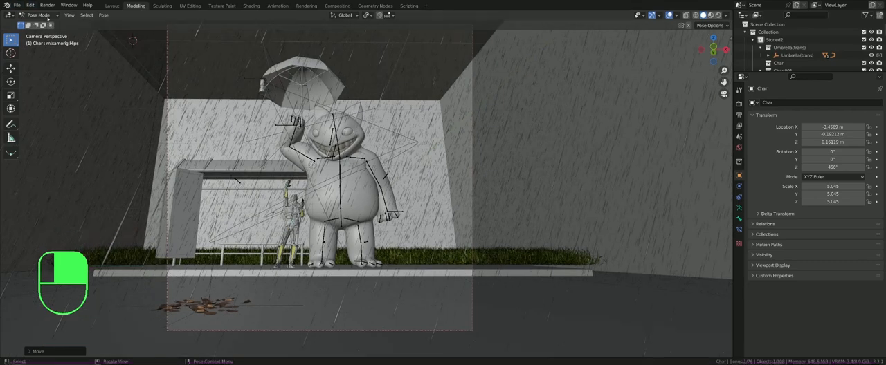
{"action": "left_click", "coordinate": [38, 15]}
{"action": "left_click", "coordinate": [44, 23]}
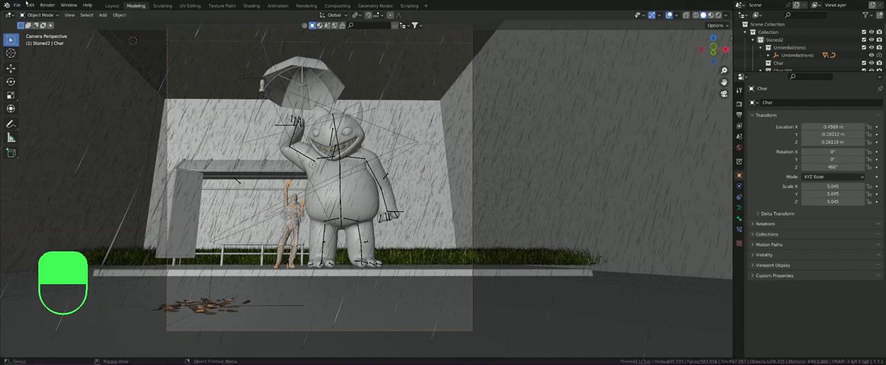
Step: Select the rain generator object to view its modifier settings, then select the surrounding box Cube.004
{"action": "left_click", "coordinate": [178, 67]}
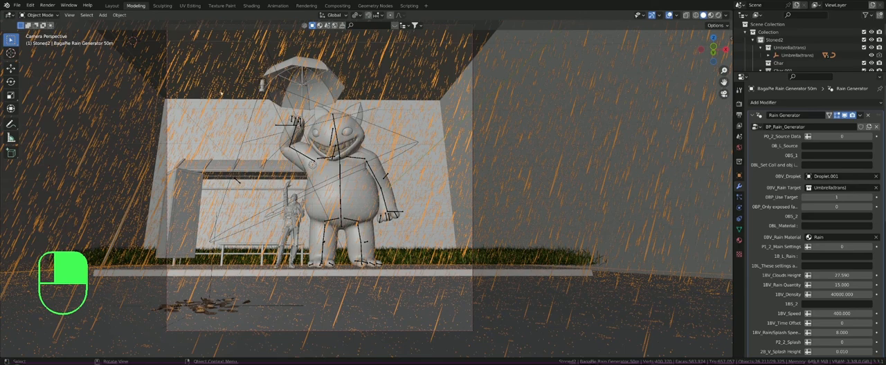
{"action": "left_click", "coordinate": [140, 76]}
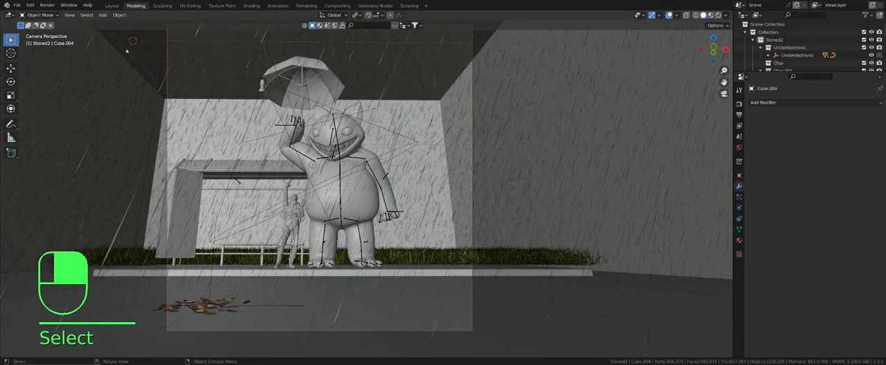
Step: Start opening another file and browse to the Blender Projects folder inside Bewaren on the D: drive
{"action": "left_click", "coordinate": [20, 6]}
{"action": "left_click", "coordinate": [27, 22]}
{"action": "left_click", "coordinate": [463, 197]}
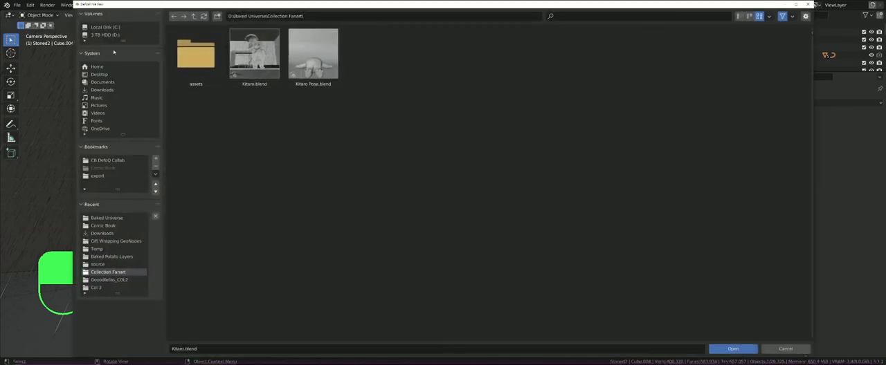
{"action": "left_click", "coordinate": [105, 35]}
{"action": "key", "text": "ctrl+f"}
{"action": "type", "text": "bewar"}
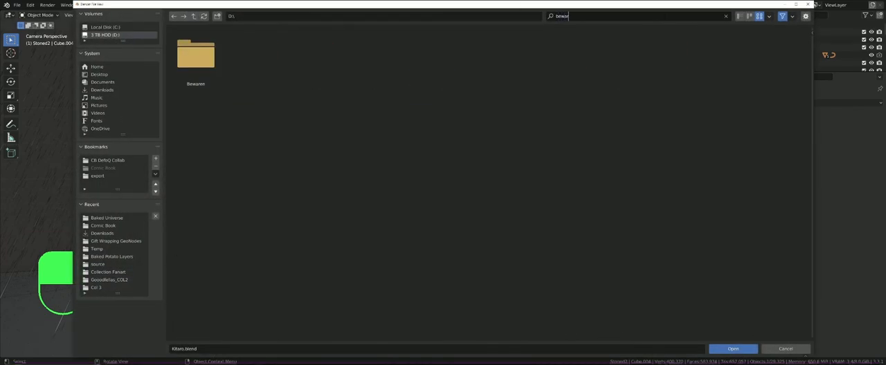
{"action": "double_click", "coordinate": [196, 56]}
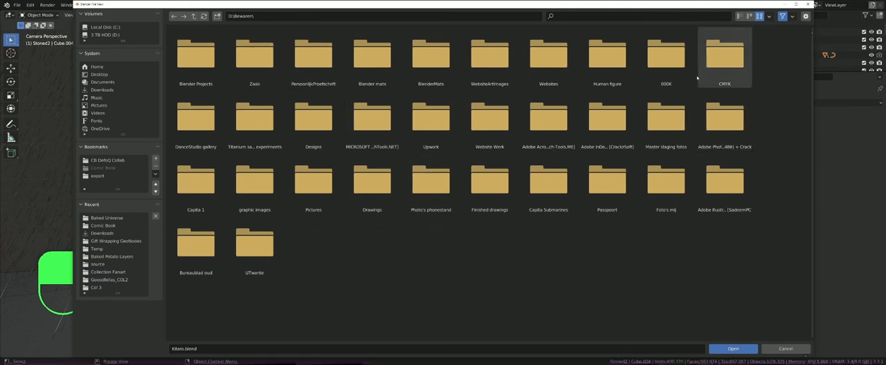
{"action": "key", "text": "ctrl+f"}
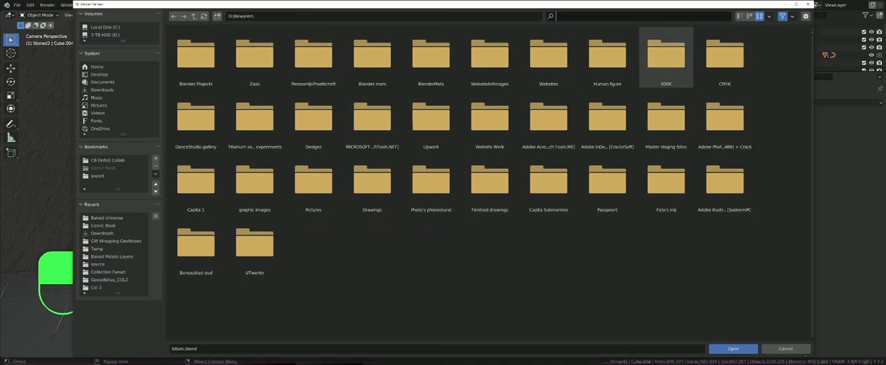
{"action": "type", "text": "blender"}
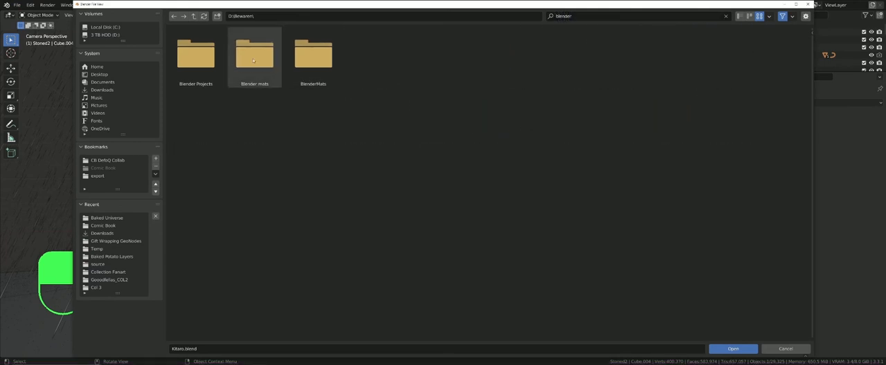
{"action": "double_click", "coordinate": [196, 56]}
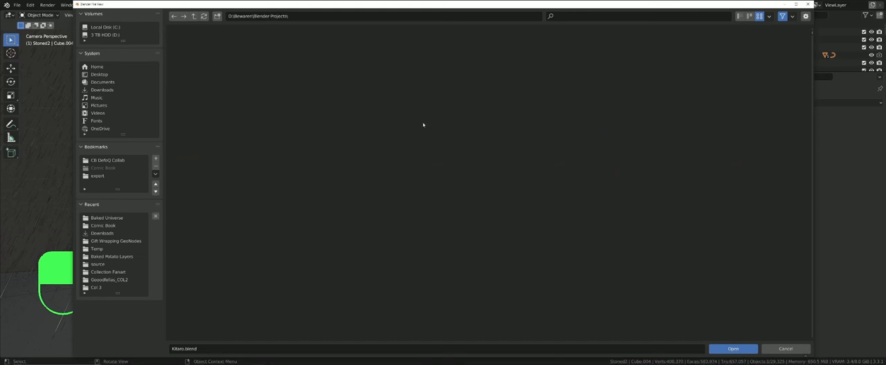
Step: Look through the saved project files and open a dragon scene
{"action": "scroll", "coordinate": [420, 125], "scroll_direction": "down", "scroll_amount": 10}
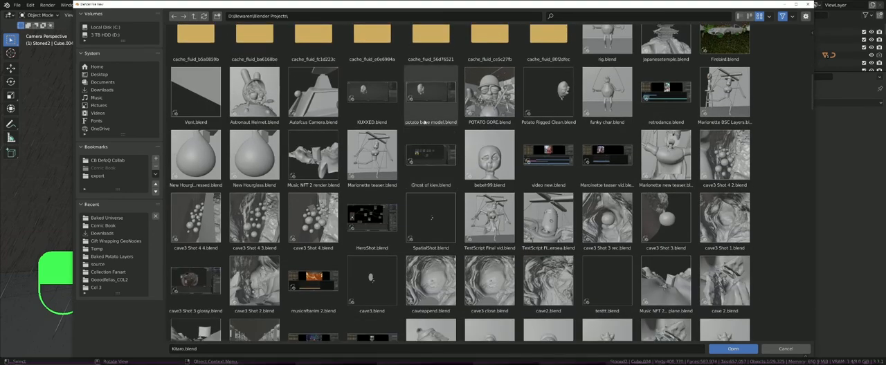
{"action": "scroll", "coordinate": [429, 122], "scroll_direction": "down", "scroll_amount": 2}
{"action": "scroll", "coordinate": [425, 123], "scroll_direction": "down", "scroll_amount": 2}
{"action": "scroll", "coordinate": [425, 124], "scroll_direction": "down", "scroll_amount": 2}
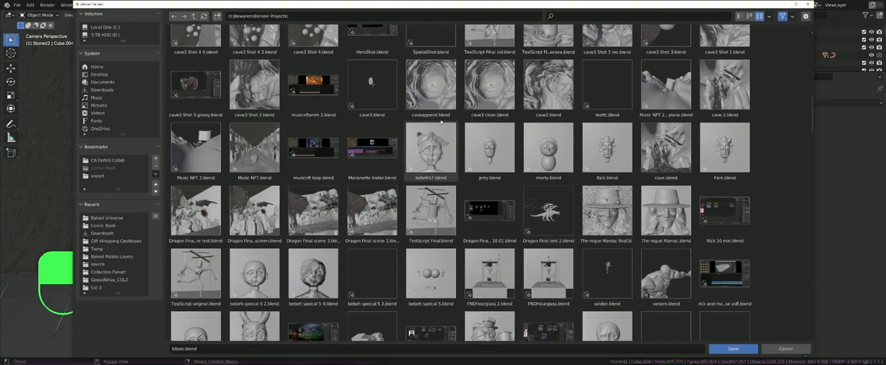
{"action": "scroll", "coordinate": [440, 122], "scroll_direction": "down", "scroll_amount": 3}
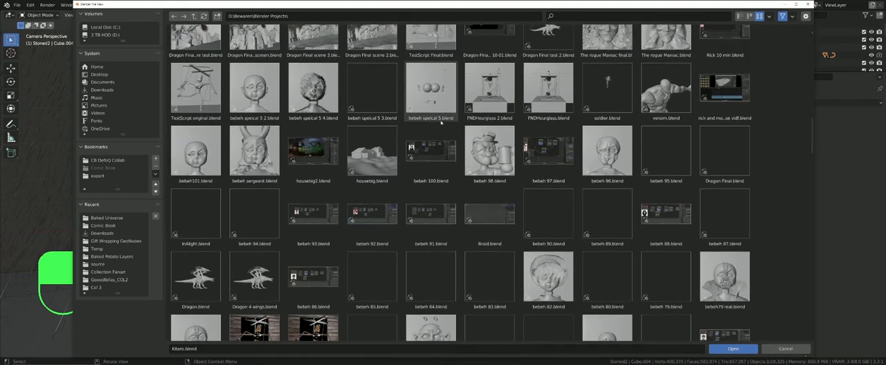
{"action": "scroll", "coordinate": [441, 122], "scroll_direction": "down", "scroll_amount": 3}
{"action": "scroll", "coordinate": [317, 178], "scroll_direction": "up", "scroll_amount": 2}
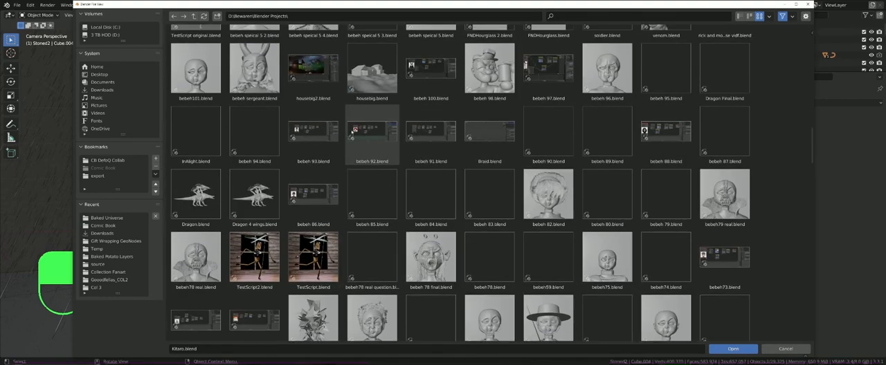
{"action": "left_click", "coordinate": [254, 258]}
{"action": "scroll", "coordinate": [254, 263], "scroll_direction": "up", "scroll_amount": 1}
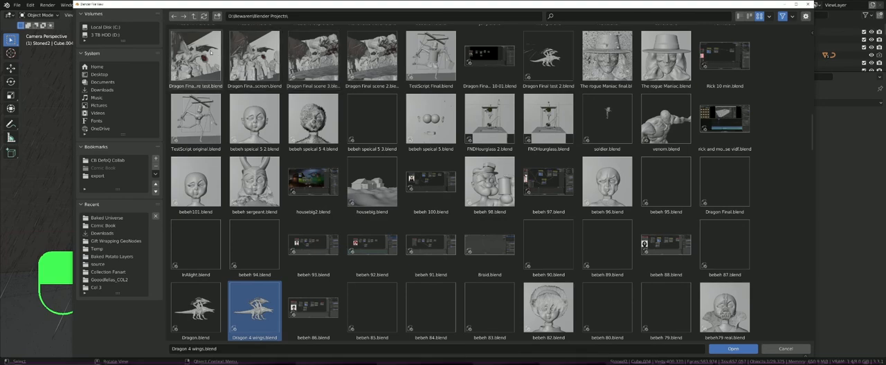
{"action": "key", "text": "Escape"}
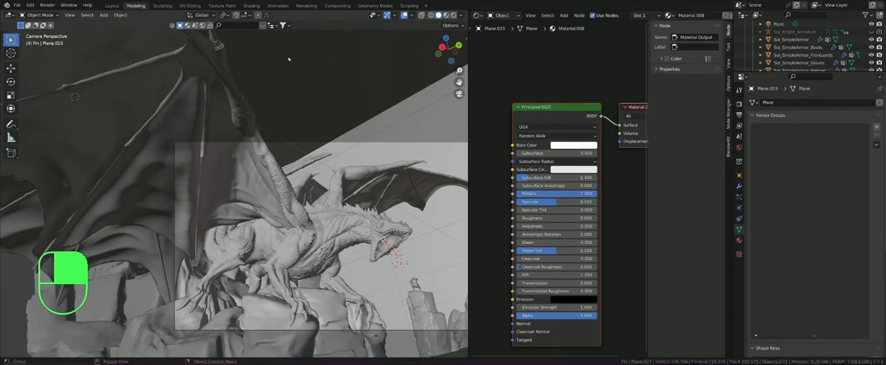
Step: Widen the 3D viewport over the node editor and frame the dragon in the camera view
{"action": "scroll", "coordinate": [329, 207], "scroll_direction": "up", "scroll_amount": 1}
{"action": "middle_click_drag", "start_coordinate": [329, 207], "coordinate": [260, 129], "text": "shift"}
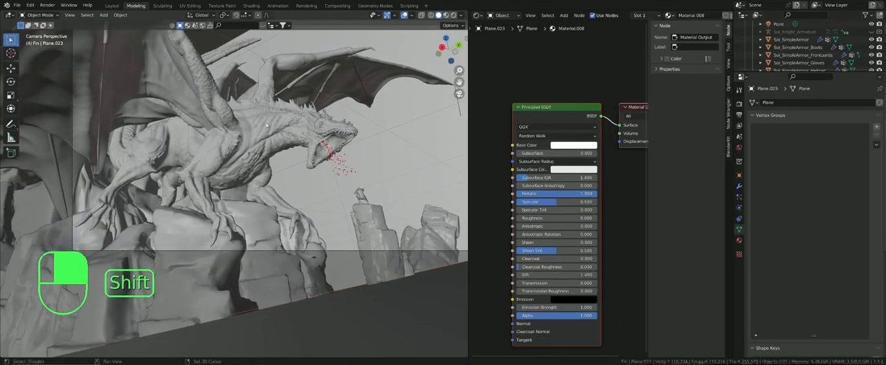
{"action": "scroll", "coordinate": [260, 128], "scroll_direction": "up", "scroll_amount": 1}
{"action": "left_click_drag", "start_coordinate": [468, 146], "coordinate": [616, 145]}
{"action": "scroll", "coordinate": [482, 145], "scroll_direction": "down", "scroll_amount": 2}
{"action": "middle_click_drag", "start_coordinate": [410, 133], "coordinate": [347, 163], "text": "shift"}
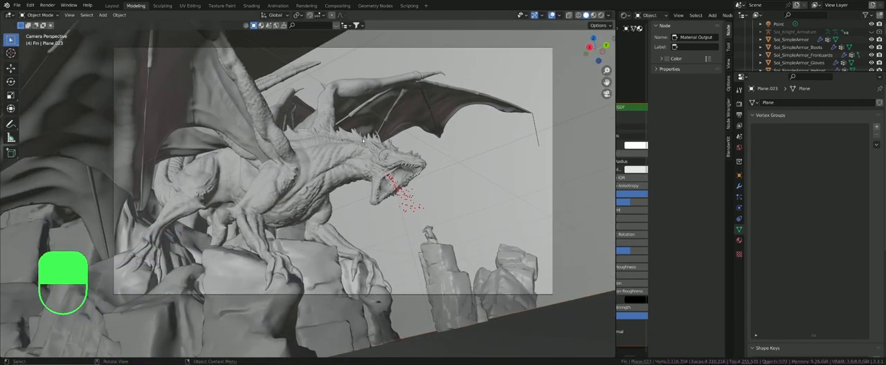
{"action": "scroll", "coordinate": [351, 132], "scroll_direction": "up", "scroll_amount": 1}
{"action": "middle_click_drag", "start_coordinate": [351, 131], "coordinate": [337, 141], "text": "shift"}
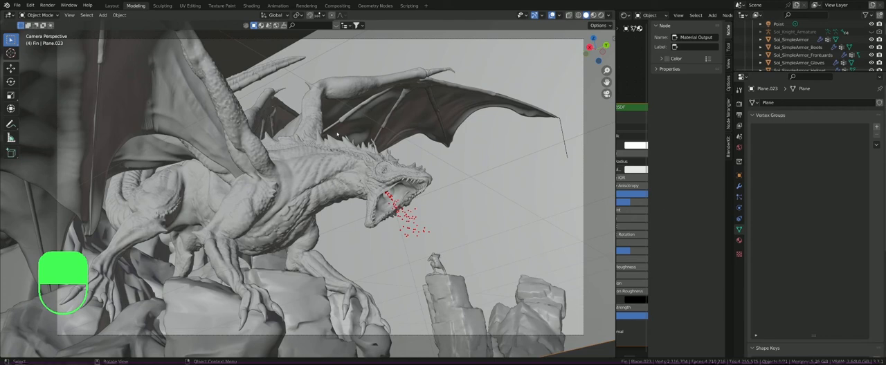
Step: Reveal all hidden objects in the dragon scene, and undo the reveal
{"action": "key", "text": "alt"}
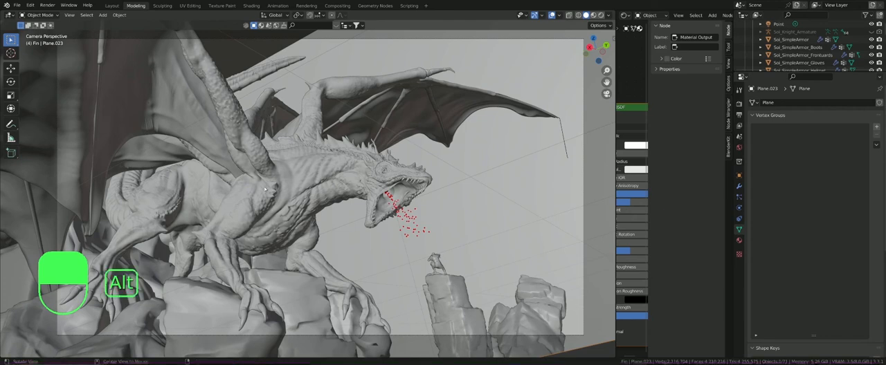
{"action": "key", "text": "alt+h"}
{"action": "scroll", "coordinate": [302, 179], "scroll_direction": "up", "scroll_amount": 2}
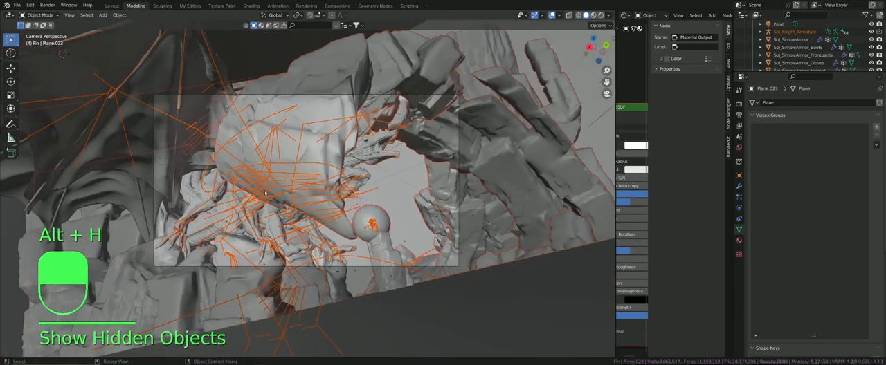
{"action": "key", "text": "ctrl"}
{"action": "key", "text": "ctrl+z"}
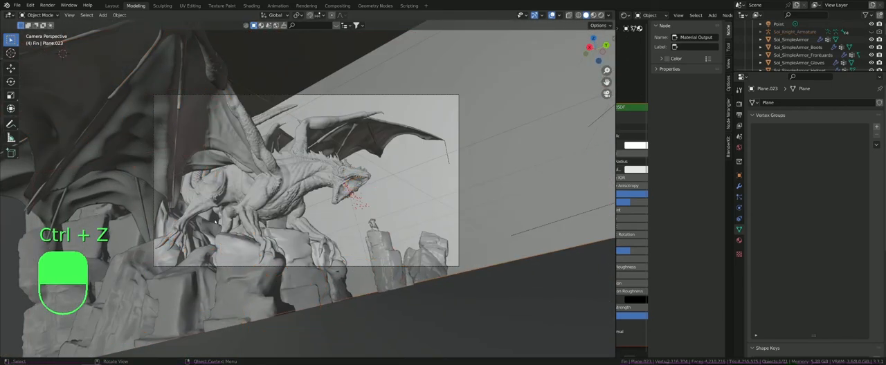
Step: Select the dragon sculpt, enlarge the outliner and unhide the dragon's Armature object
{"action": "left_click", "coordinate": [196, 228]}
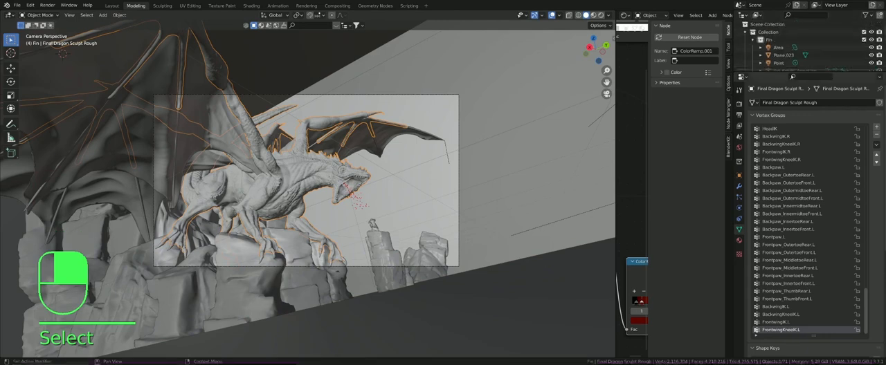
{"action": "left_click_drag", "start_coordinate": [792, 73], "coordinate": [797, 317]}
{"action": "scroll", "coordinate": [800, 166], "scroll_direction": "down", "scroll_amount": 1}
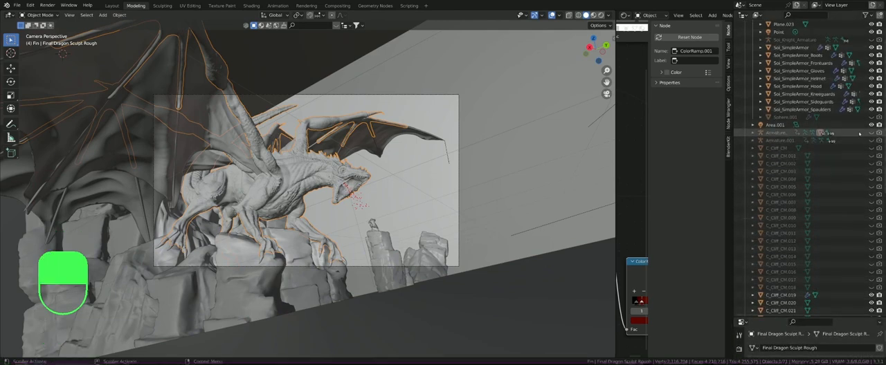
{"action": "left_click", "coordinate": [824, 132]}
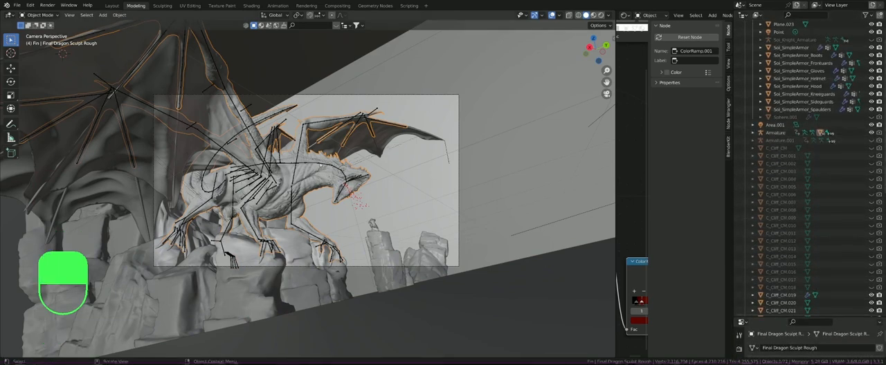
Step: Select the dragon's armature and put it in Pose Mode while looking through the camera
{"action": "middle_click_drag", "start_coordinate": [242, 171], "coordinate": [313, 178]}
{"action": "key", "text": "KP_0"}
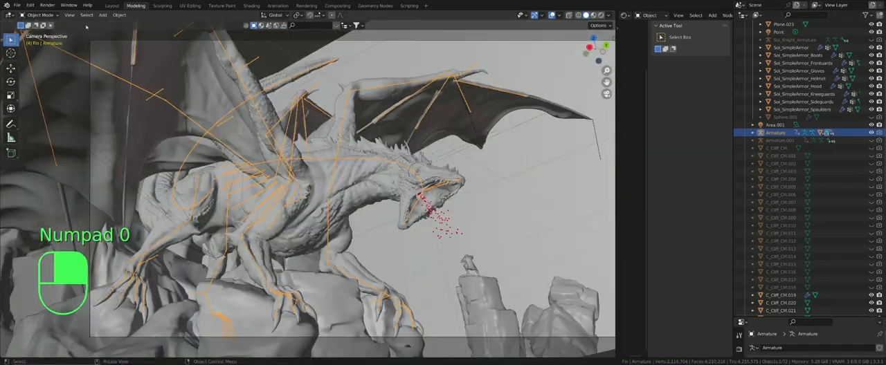
{"action": "left_click", "coordinate": [39, 14]}
{"action": "left_click", "coordinate": [43, 41]}
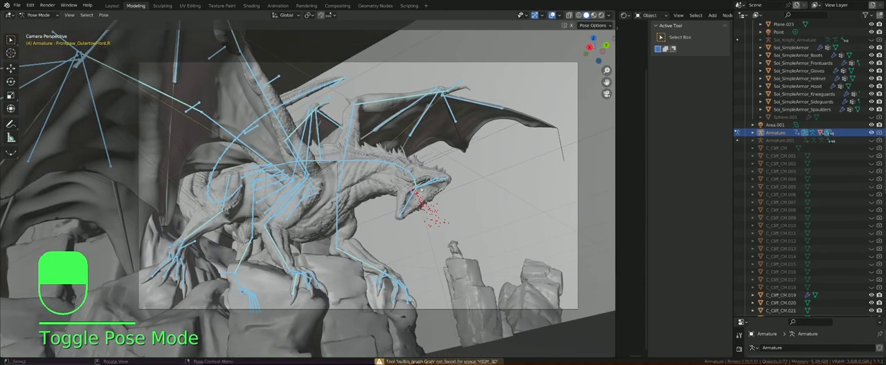
Step: Try rotating the dragon's Jaw_Top bone
{"action": "left_click", "coordinate": [434, 181]}
{"action": "key", "text": "r"}
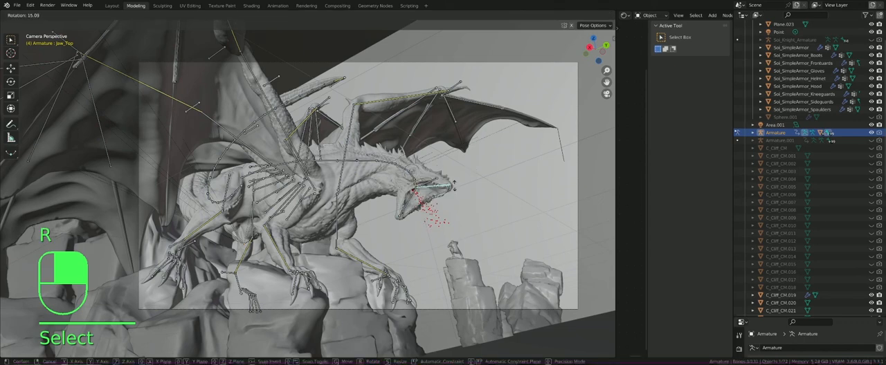
{"action": "left_click", "coordinate": [486, 122]}
Step: Try moving the IK bone of the dragon's left front wing to change the wing's pose
{"action": "left_click", "coordinate": [456, 85]}
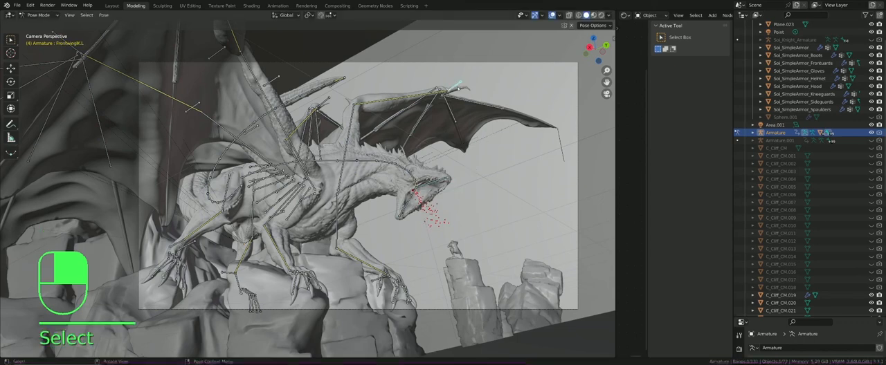
{"action": "left_click", "coordinate": [456, 85]}
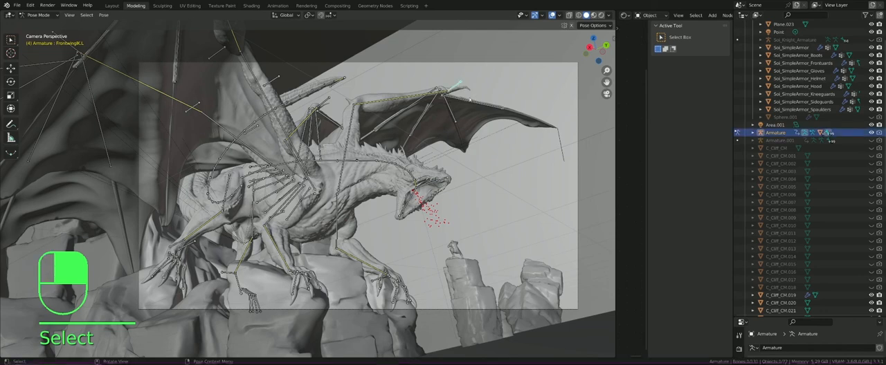
{"action": "key", "text": "g"}
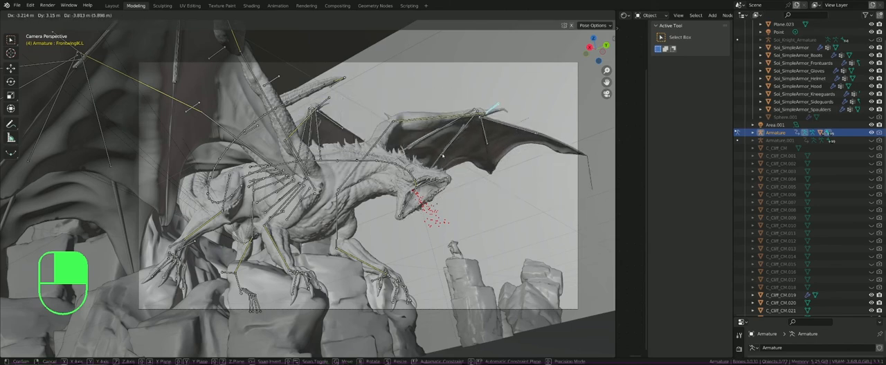
{"action": "right_click", "coordinate": [442, 156]}
Step: Move the dragon's HeadIK bone back against its body so the neck bends around
{"action": "left_click", "coordinate": [438, 182]}
{"action": "key", "text": "g"}
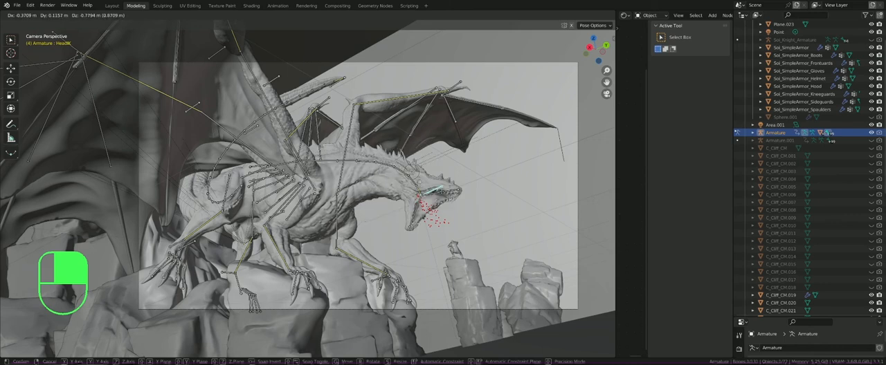
{"action": "left_click", "coordinate": [291, 205]}
Step: Try moving the dragon's HeelIK.R bone and rotating a bone at the end of its tail
{"action": "left_click", "coordinate": [184, 244]}
{"action": "left_click", "coordinate": [179, 244]}
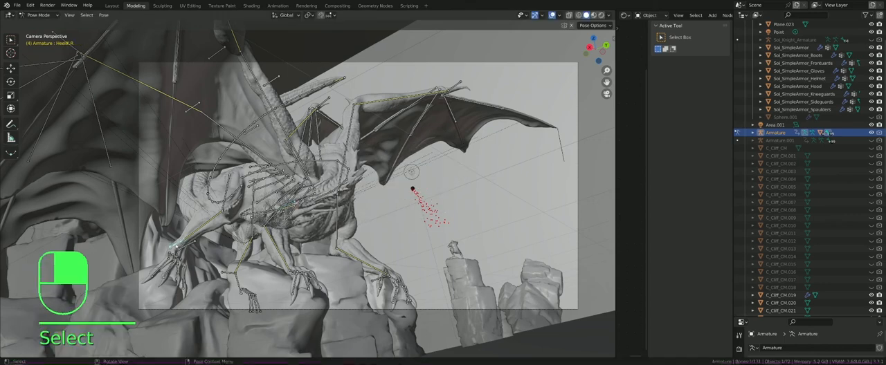
{"action": "key", "text": "g"}
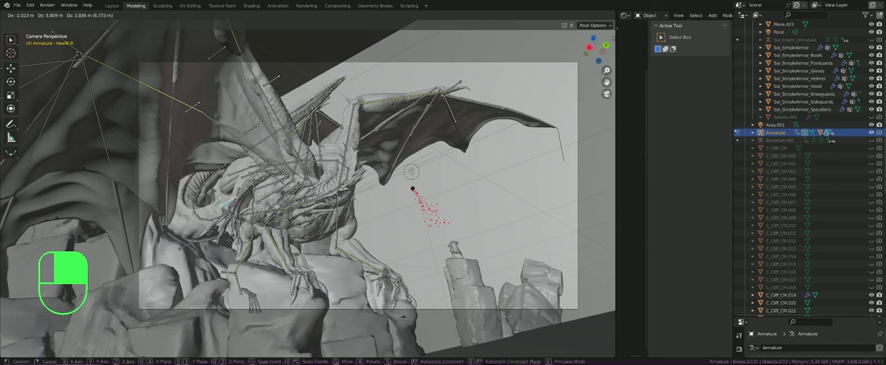
{"action": "left_click", "coordinate": [312, 103]}
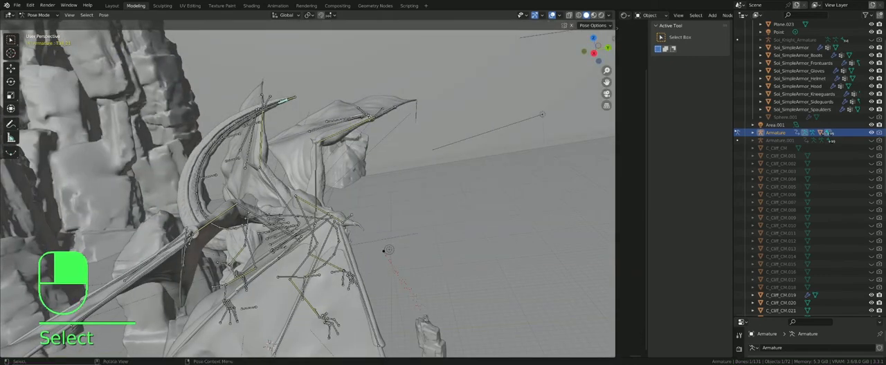
{"action": "key", "text": "g"}
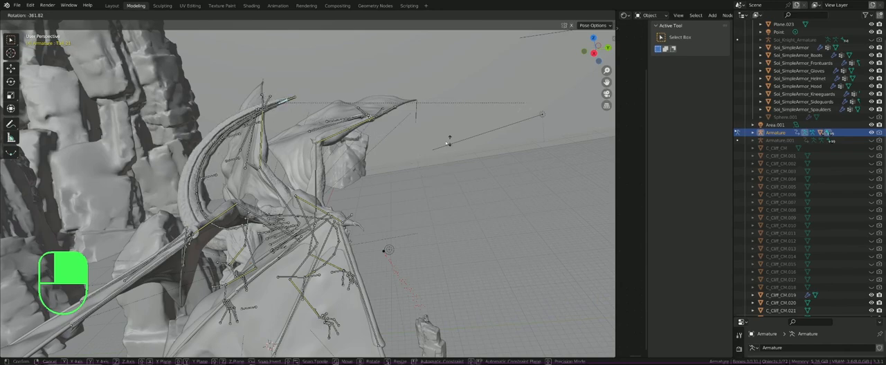
{"action": "left_click", "coordinate": [448, 142]}
Step: Return the dragon's armature to Object Mode, hide it and inspect the posed dragon
{"action": "key", "text": "KP_0"}
{"action": "left_click", "coordinate": [43, 15]}
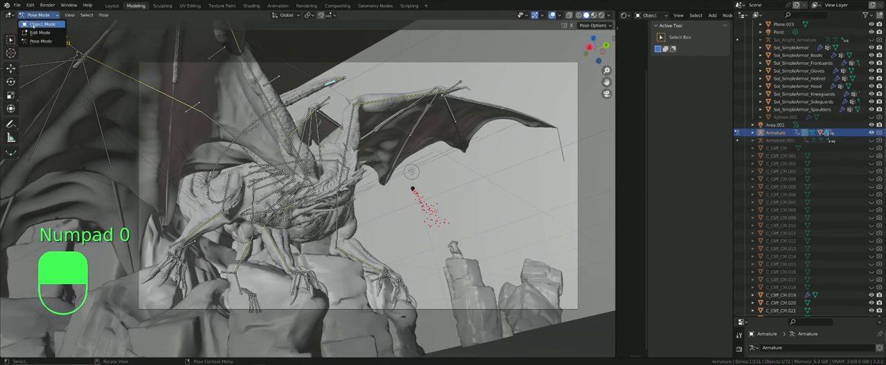
{"action": "left_click", "coordinate": [43, 23]}
{"action": "key", "text": "h"}
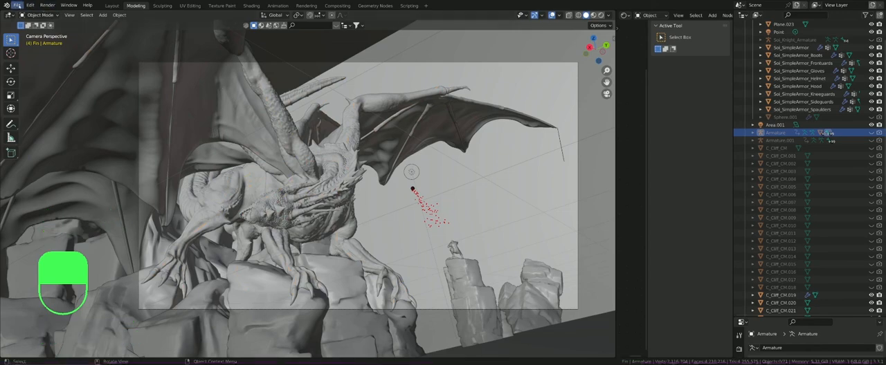
{"action": "mouse_move", "coordinate": [208, 141]}
{"action": "middle_mouse_down"}
{"action": "mouse_move", "coordinate": [270, 202]}
{"action": "mouse_move", "coordinate": [264, 195]}
{"action": "mouse_move", "coordinate": [219, 206]}
{"action": "mouse_move", "coordinate": [283, 217]}
{"action": "mouse_move", "coordinate": [258, 215]}
{"action": "middle_mouse_up"}
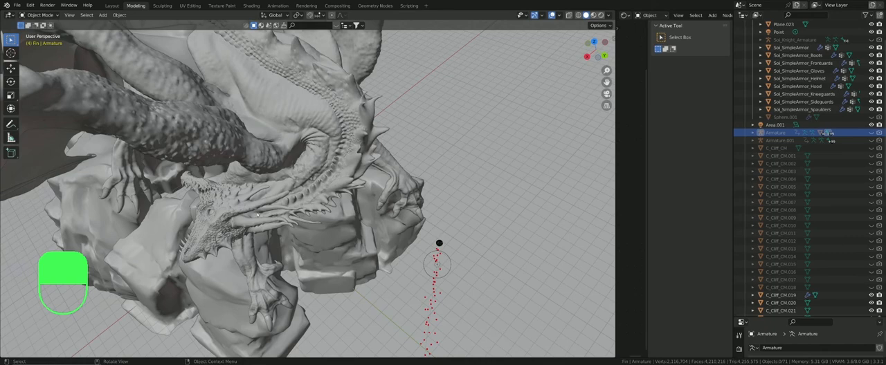
{"action": "key", "text": "KP_Decimal"}
{"action": "key", "text": "KP_0"}
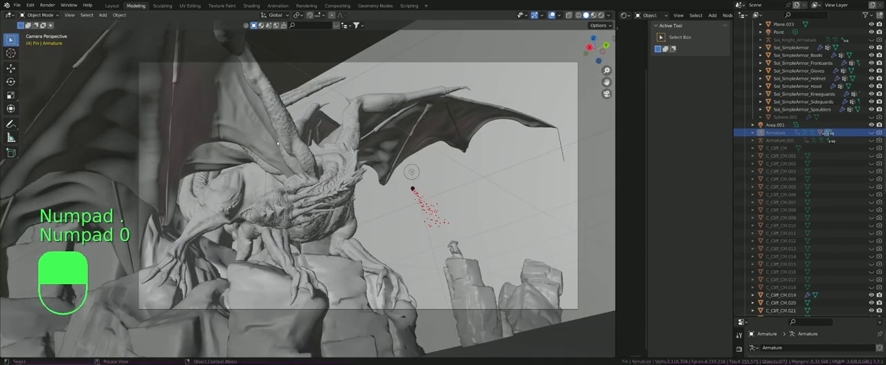
Step: Select the dragon's sculpted mesh and examine its new pose up close, from another angle and through the scene camera
{"action": "left_click", "coordinate": [271, 137]}
{"action": "scroll", "coordinate": [288, 148], "scroll_direction": "down", "scroll_amount": 2}
{"action": "left_click", "coordinate": [275, 181]}
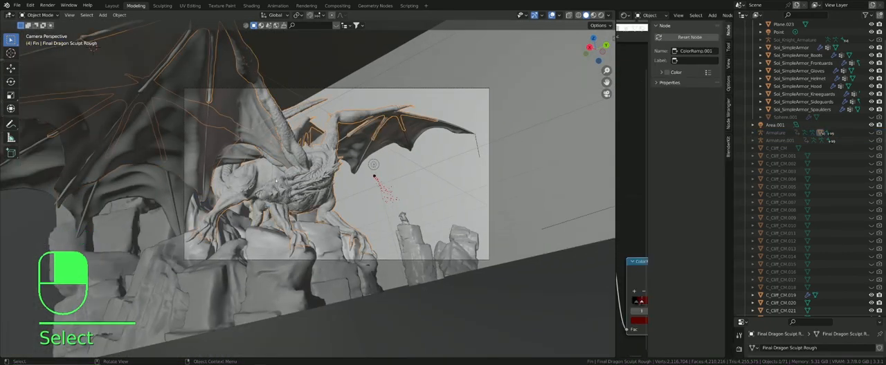
{"action": "scroll", "coordinate": [278, 180], "scroll_direction": "up", "scroll_amount": 4}
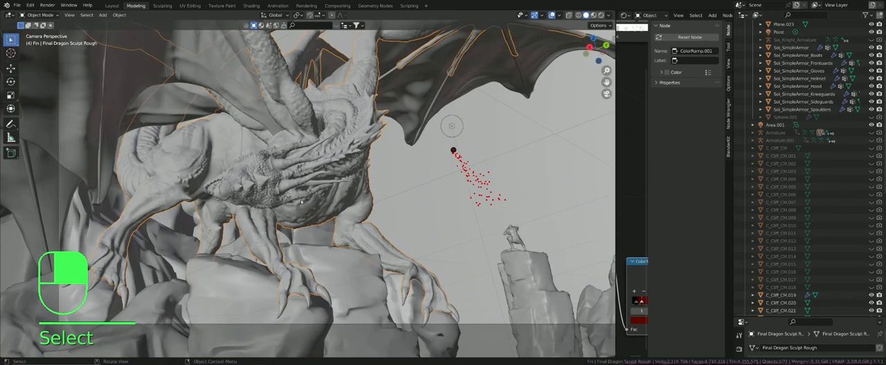
{"action": "scroll", "coordinate": [281, 182], "scroll_direction": "down", "scroll_amount": 1}
{"action": "scroll", "coordinate": [280, 181], "scroll_direction": "down", "scroll_amount": 2}
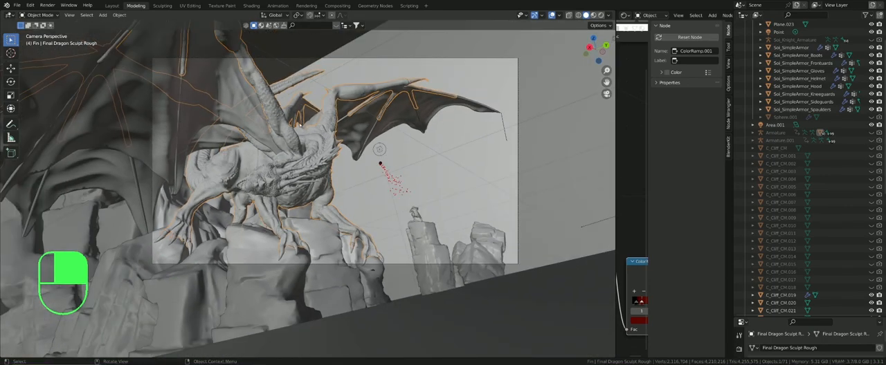
{"action": "scroll", "coordinate": [296, 129], "scroll_direction": "up", "scroll_amount": 3}
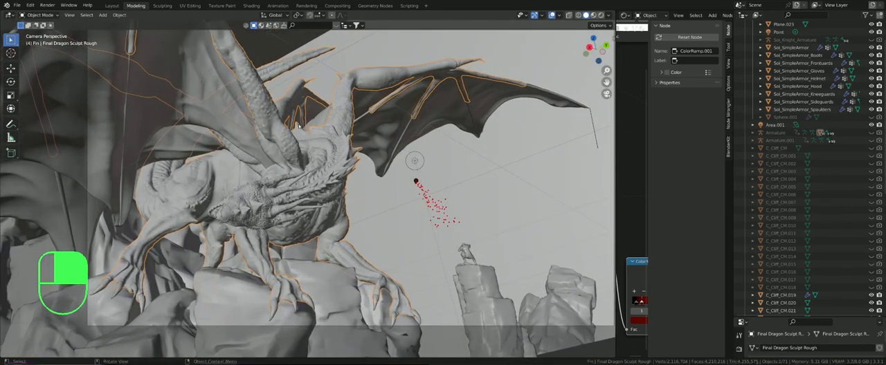
{"action": "scroll", "coordinate": [295, 129], "scroll_direction": "down", "scroll_amount": 2}
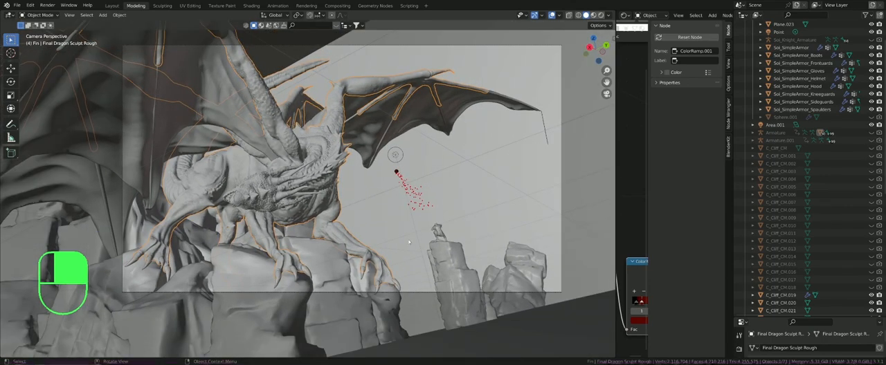
{"action": "middle_click_drag", "start_coordinate": [316, 213], "coordinate": [416, 204]}
{"action": "key", "text": "KP_0"}
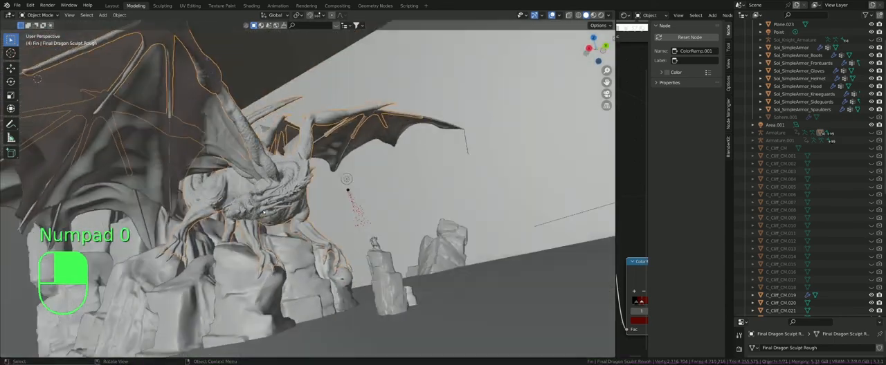
Step: Open japanesetemple.blend from the Blender Projects folder without saving the changes to the dragon scene
{"action": "left_click", "coordinate": [18, 5]}
{"action": "left_click", "coordinate": [30, 21]}
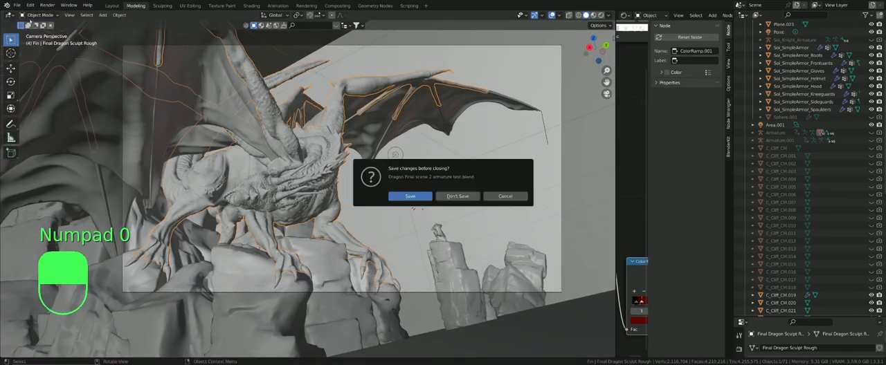
{"action": "left_click", "coordinate": [457, 197]}
{"action": "scroll", "coordinate": [474, 179], "scroll_direction": "down", "scroll_amount": 2}
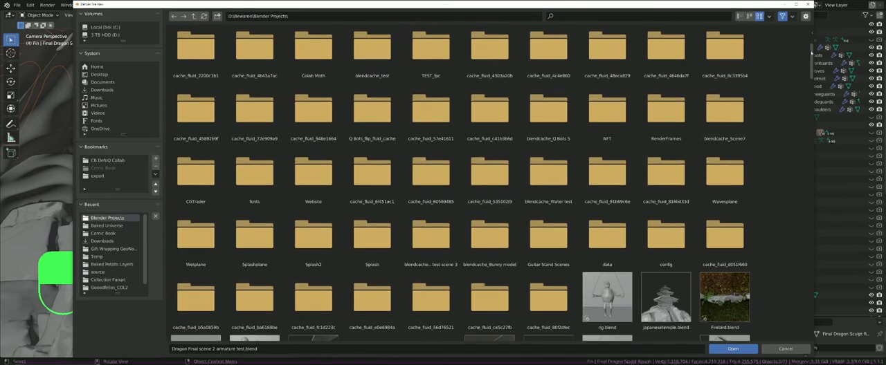
{"action": "left_click_drag", "start_coordinate": [812, 53], "coordinate": [810, 68]}
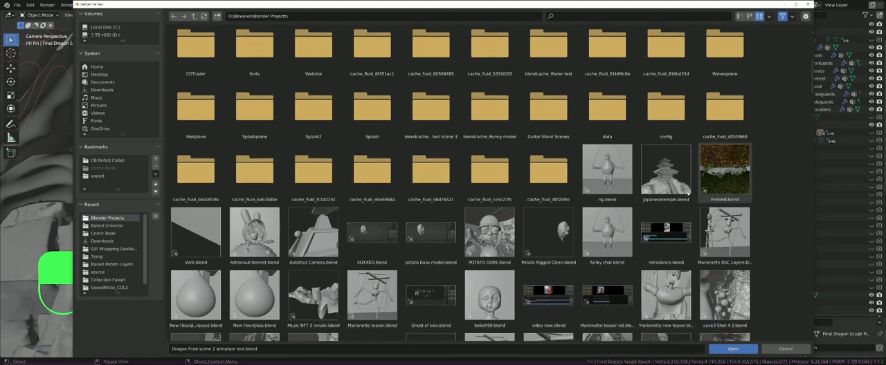
{"action": "double_click", "coordinate": [670, 187]}
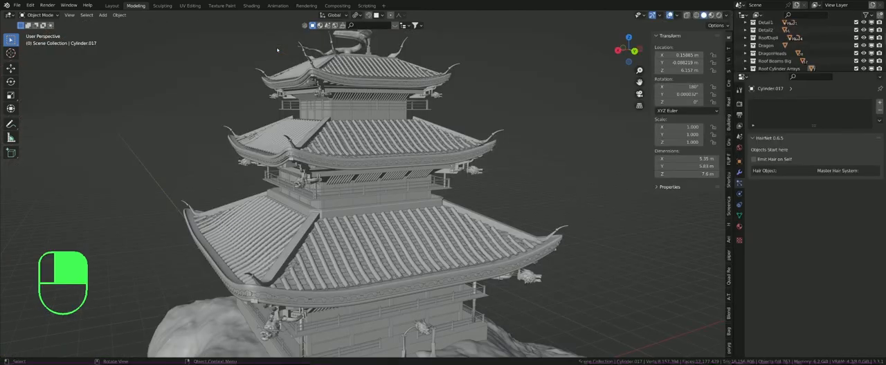
Step: Examine the temple's tiered roofs and the scaled dragon sculpture on top of the highest roof
{"action": "scroll", "coordinate": [346, 193], "scroll_direction": "down", "scroll_amount": 3}
{"action": "middle_click_drag", "start_coordinate": [319, 99], "coordinate": [320, 130], "text": "ctrl"}
{"action": "middle_click_drag", "start_coordinate": [317, 61], "coordinate": [293, 123], "text": "shift"}
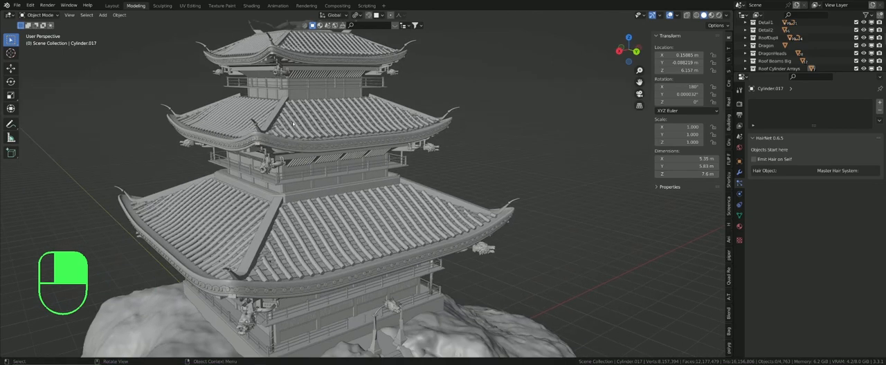
{"action": "middle_click_drag", "start_coordinate": [302, 101], "coordinate": [295, 170], "text": "shift"}
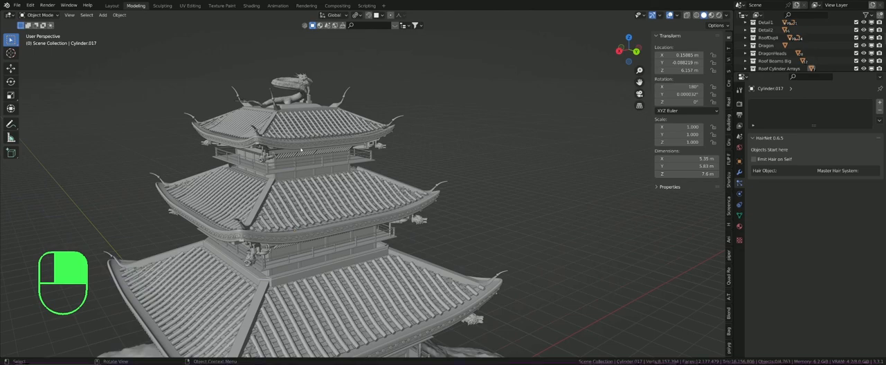
{"action": "scroll", "coordinate": [307, 68], "scroll_direction": "up", "scroll_amount": 11}
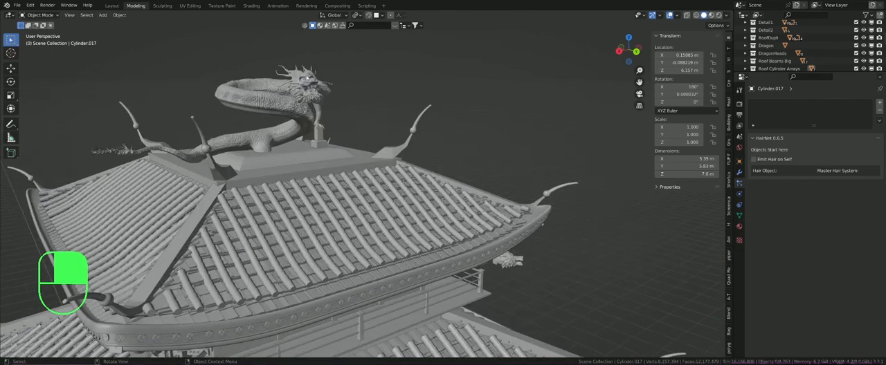
{"action": "middle_click_drag", "start_coordinate": [307, 69], "coordinate": [220, 93]}
{"action": "middle_click_drag", "start_coordinate": [220, 94], "coordinate": [172, 164], "text": "shift"}
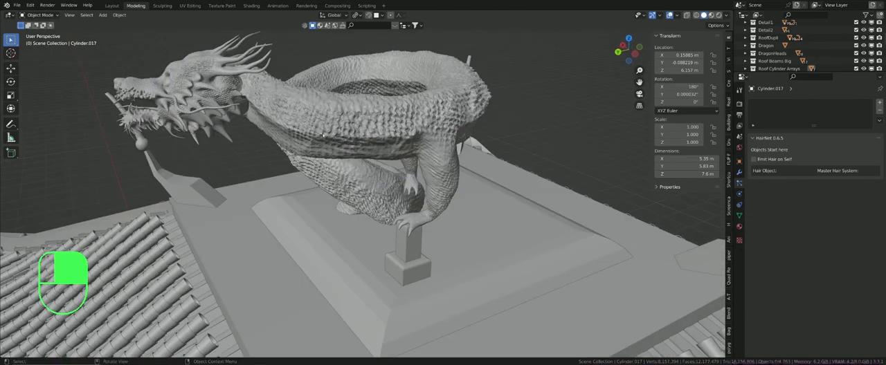
{"action": "scroll", "coordinate": [313, 131], "scroll_direction": "up", "scroll_amount": 4}
{"action": "scroll", "coordinate": [313, 135], "scroll_direction": "down", "scroll_amount": 6}
{"action": "middle_click_drag", "start_coordinate": [315, 144], "coordinate": [323, 111]}
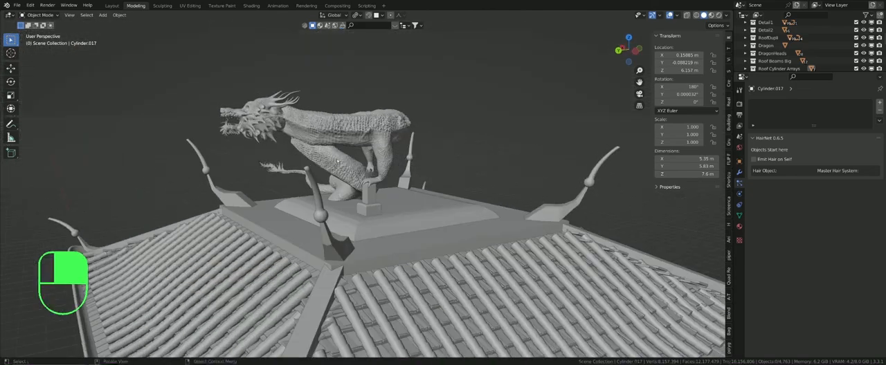
Step: Examine the roof tiles, balcony railings, under-roof beams and dragon-head ornaments on the temple's storeys up close
{"action": "middle_click_drag", "start_coordinate": [337, 161], "coordinate": [291, 28], "text": "shift"}
{"action": "scroll", "coordinate": [228, 222], "scroll_direction": "up", "scroll_amount": 4}
{"action": "scroll", "coordinate": [221, 239], "scroll_direction": "up", "scroll_amount": 4}
{"action": "middle_click_drag", "start_coordinate": [207, 239], "coordinate": [257, 76], "text": "shift"}
{"action": "middle_click_drag", "start_coordinate": [258, 76], "coordinate": [281, 68]}
{"action": "middle_click_drag", "start_coordinate": [308, 201], "coordinate": [353, 81], "text": "shift"}
{"action": "middle_click_drag", "start_coordinate": [332, 221], "coordinate": [326, 28], "text": "shift"}
{"action": "scroll", "coordinate": [332, 338], "scroll_direction": "down", "scroll_amount": 5}
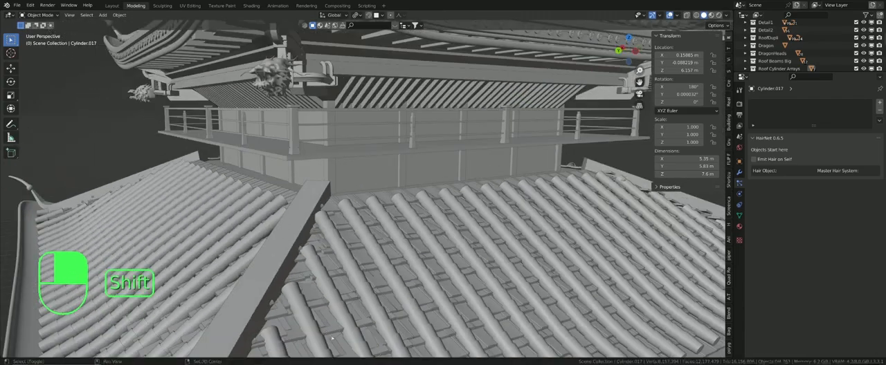
{"action": "middle_click_drag", "start_coordinate": [333, 339], "coordinate": [288, 181]}
{"action": "scroll", "coordinate": [300, 187], "scroll_direction": "down", "scroll_amount": 6}
{"action": "middle_click_drag", "start_coordinate": [290, 242], "coordinate": [294, 160], "text": "shift"}
{"action": "scroll", "coordinate": [353, 194], "scroll_direction": "up", "scroll_amount": 5}
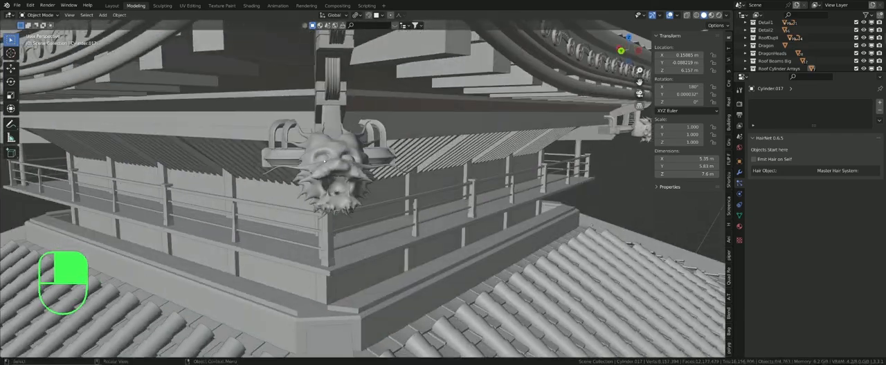
Step: Look over the whole temple on its rocky base, ending with the view through the scene camera
{"action": "middle_click_drag", "start_coordinate": [440, 145], "coordinate": [406, 158]}
{"action": "scroll", "coordinate": [405, 158], "scroll_direction": "down", "scroll_amount": 6}
{"action": "middle_click_drag", "start_coordinate": [334, 203], "coordinate": [313, 132], "text": "shift"}
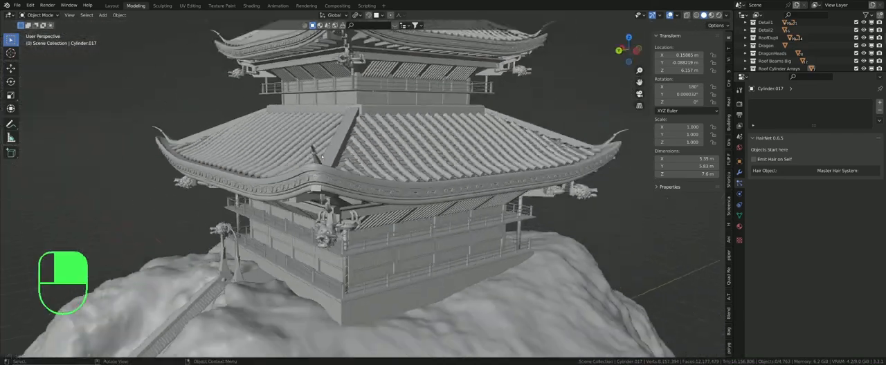
{"action": "middle_click_drag", "start_coordinate": [254, 177], "coordinate": [299, 184]}
{"action": "key", "text": "KP_0"}
{"action": "key", "text": "KP_Decimal"}
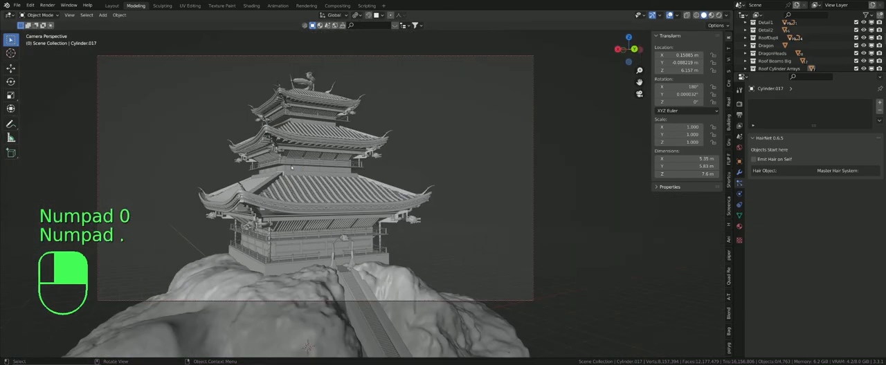